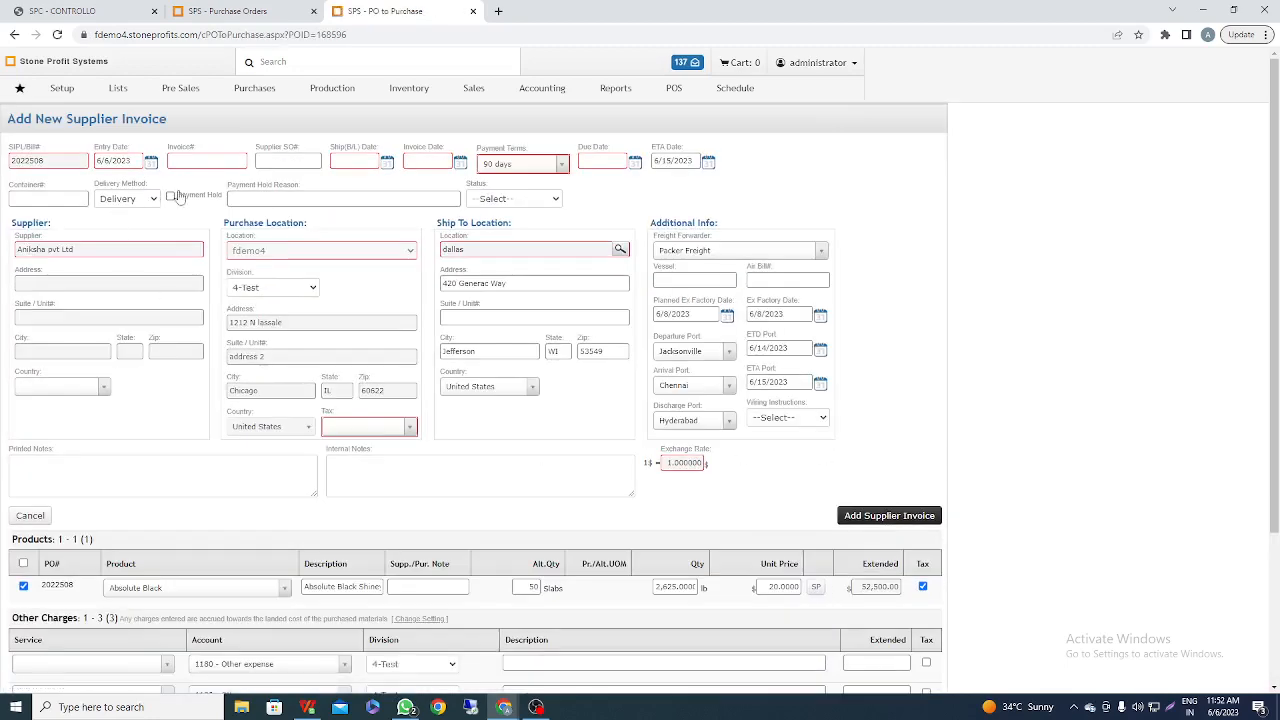
# Enter invoice number 1004 and set both the ship (B/L) date and the invoice date to 06/09/2023.
pyautogui.click(215, 161)
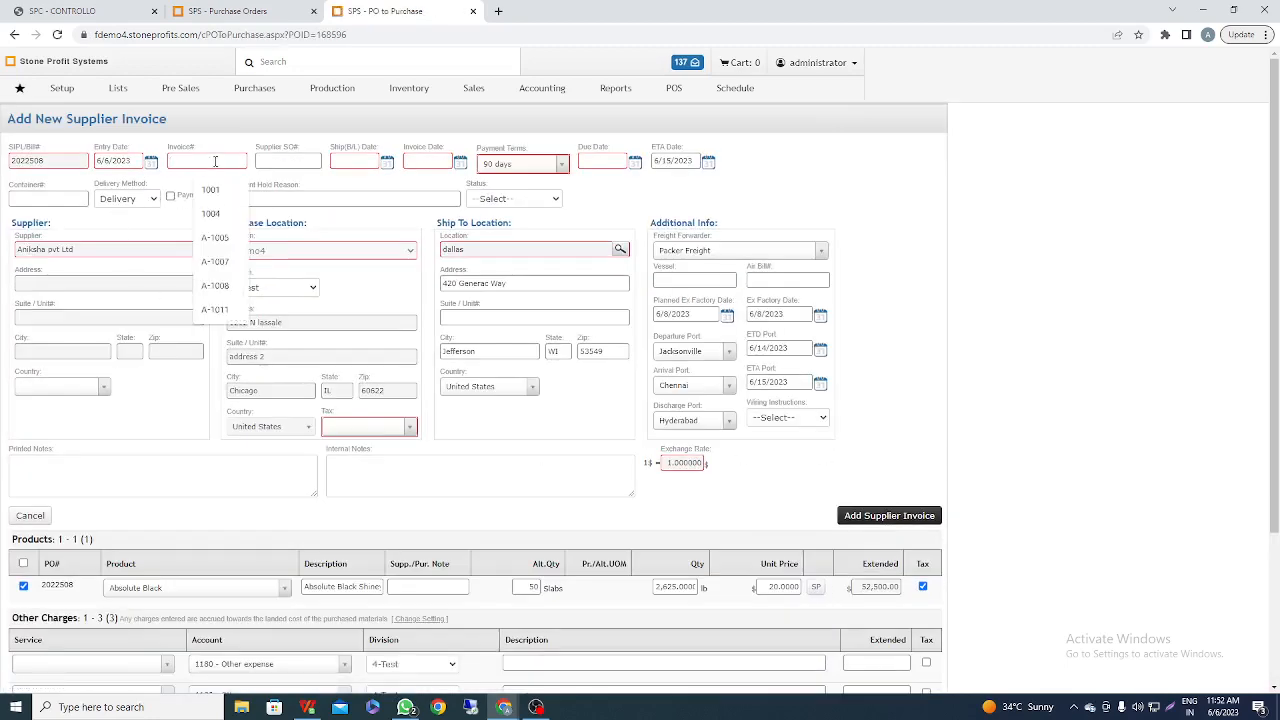
pyautogui.write('1004')
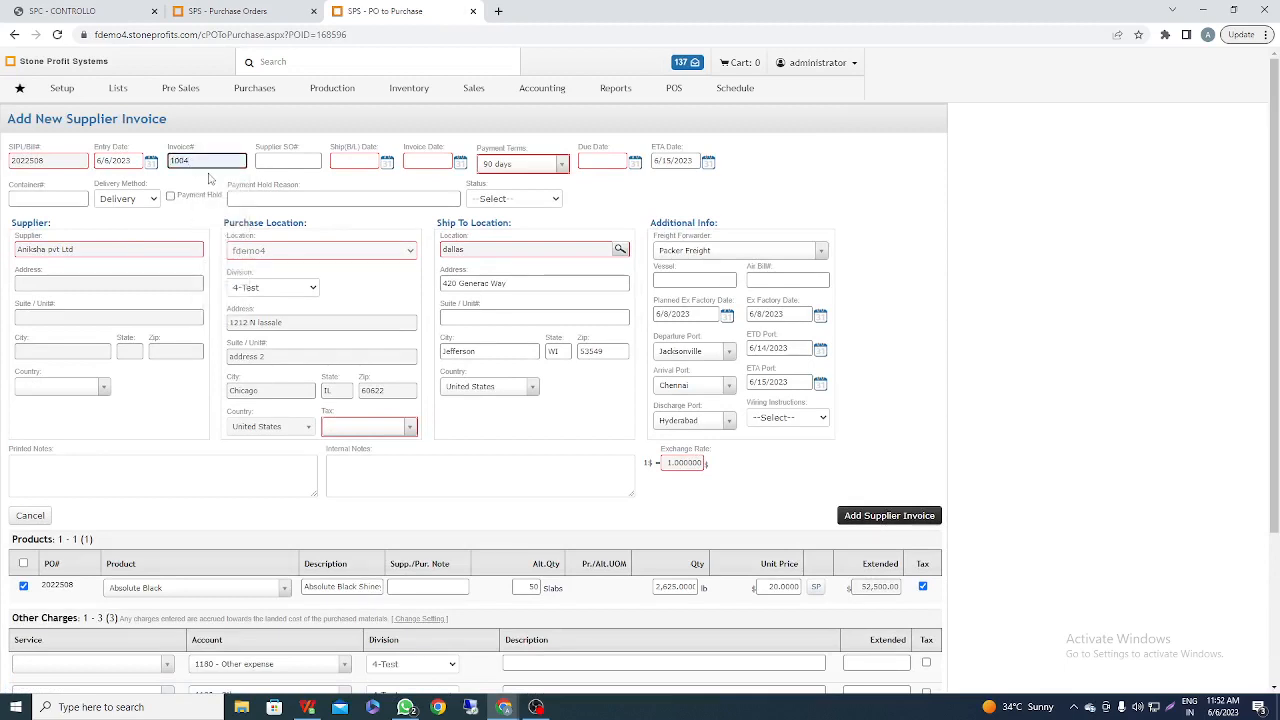
pyautogui.click(388, 164)
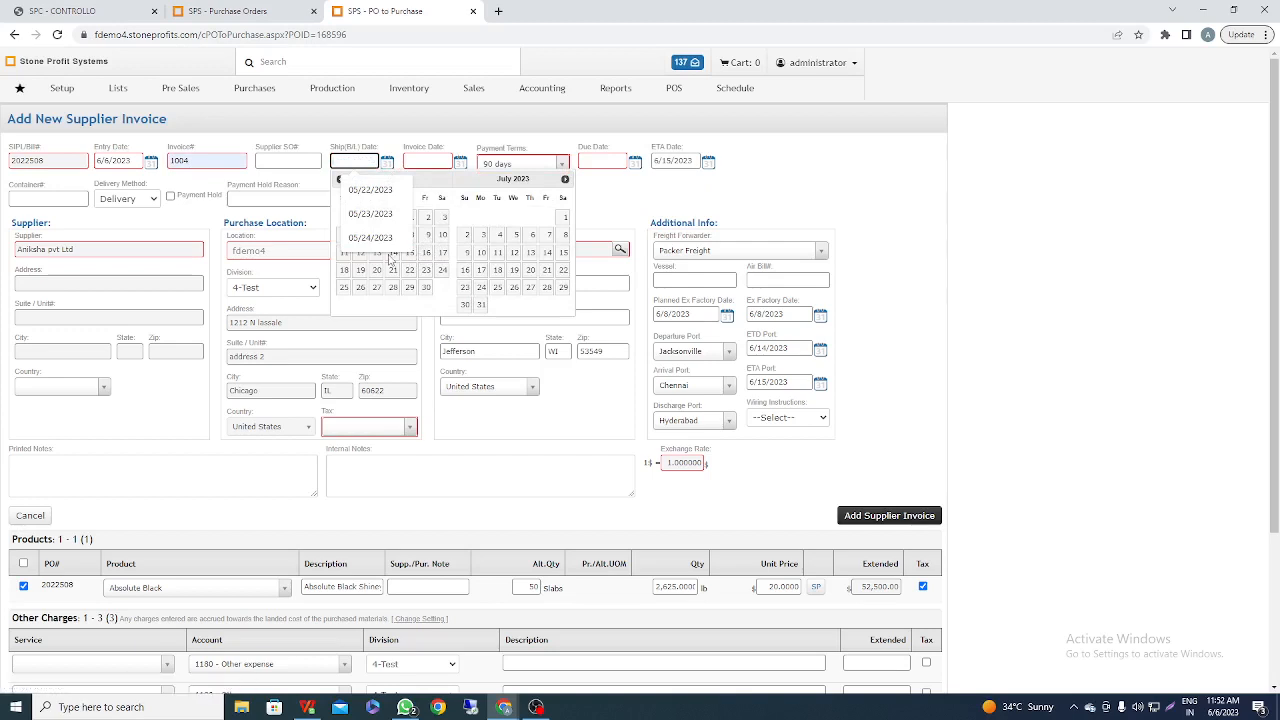
pyautogui.click(428, 234)
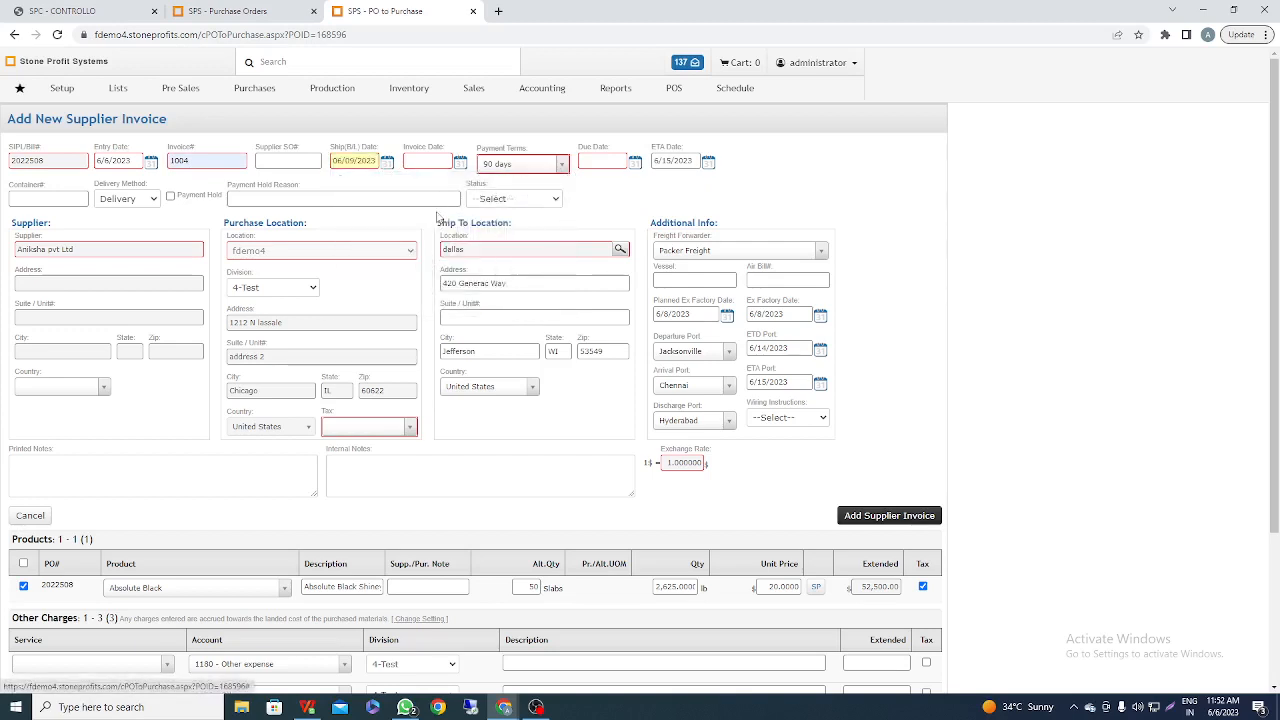
pyautogui.click(460, 162)
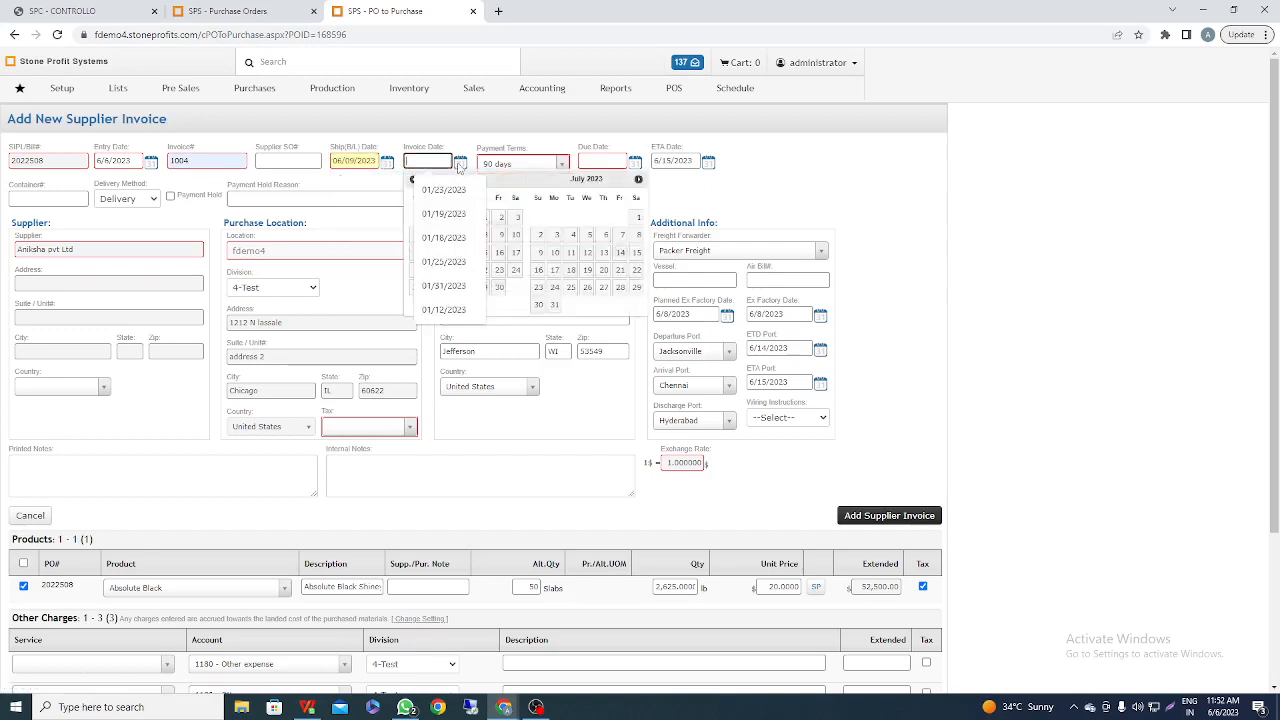
pyautogui.click(500, 236)
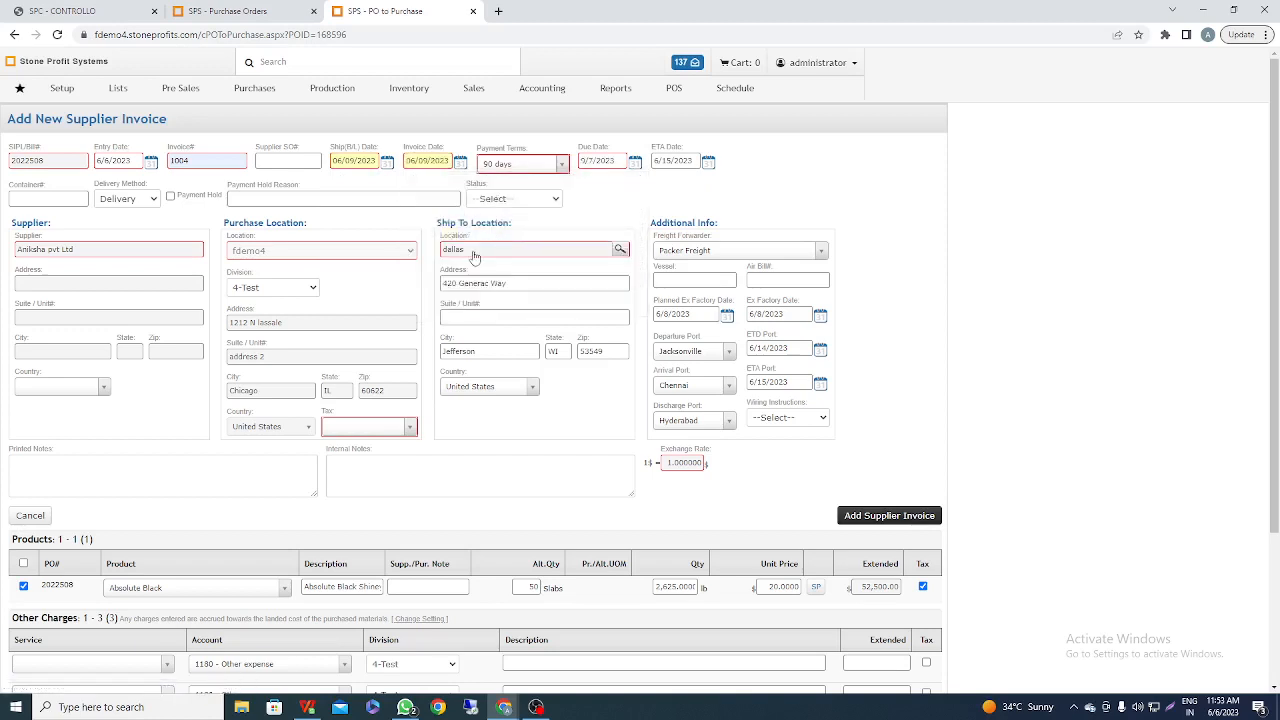
# Set the supplier invoice's payment terms to 120 days and choose Delivery as the delivery method.
pyautogui.click(560, 166)
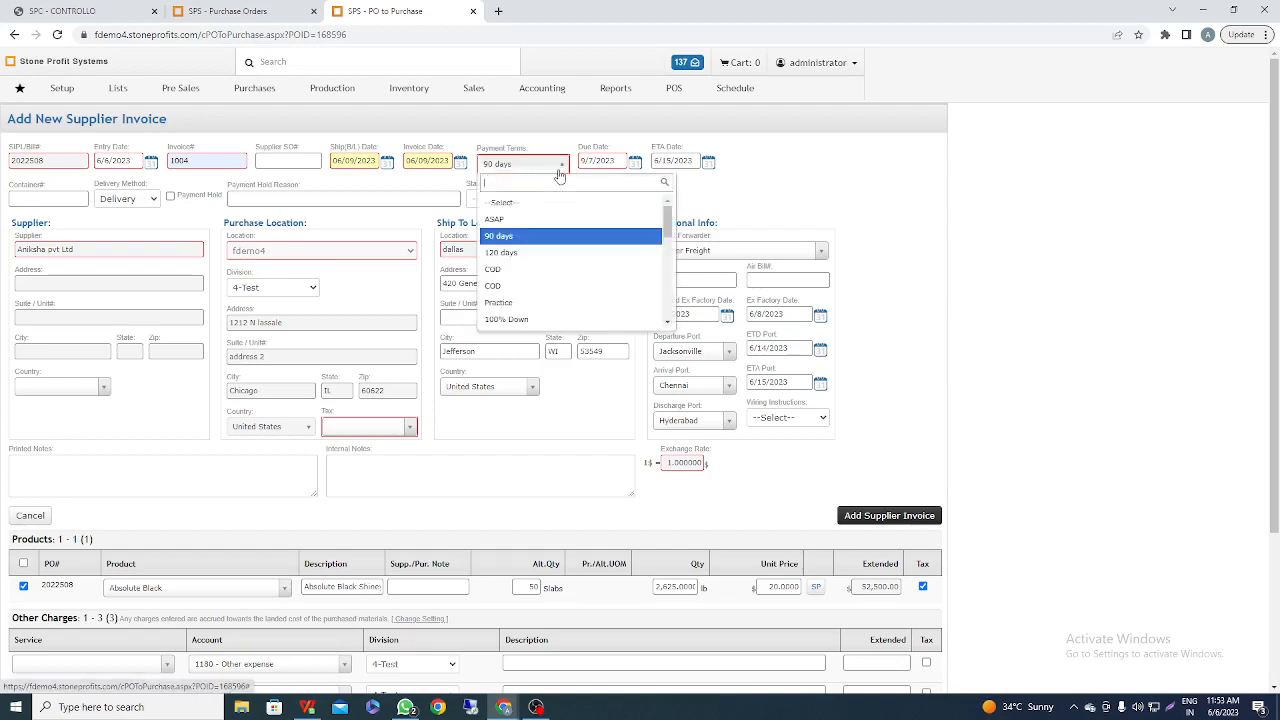
pyautogui.click(510, 252)
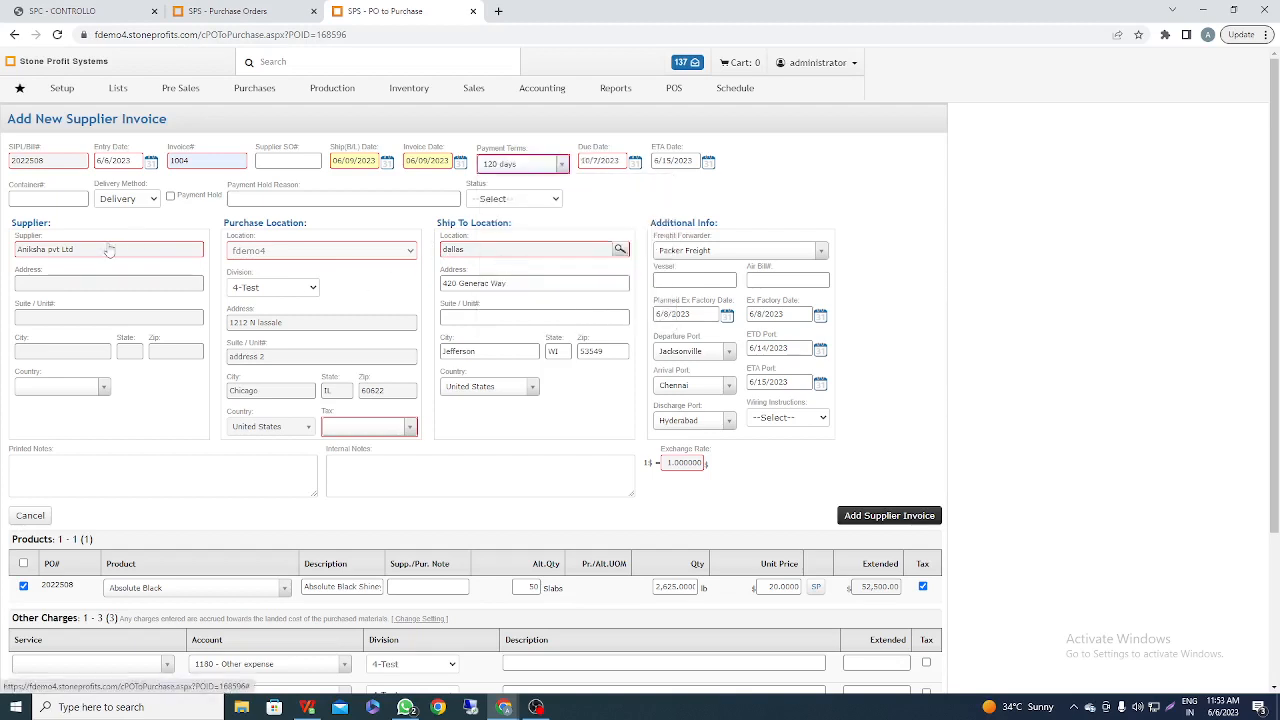
pyautogui.click(150, 200)
pyautogui.click(132, 238)
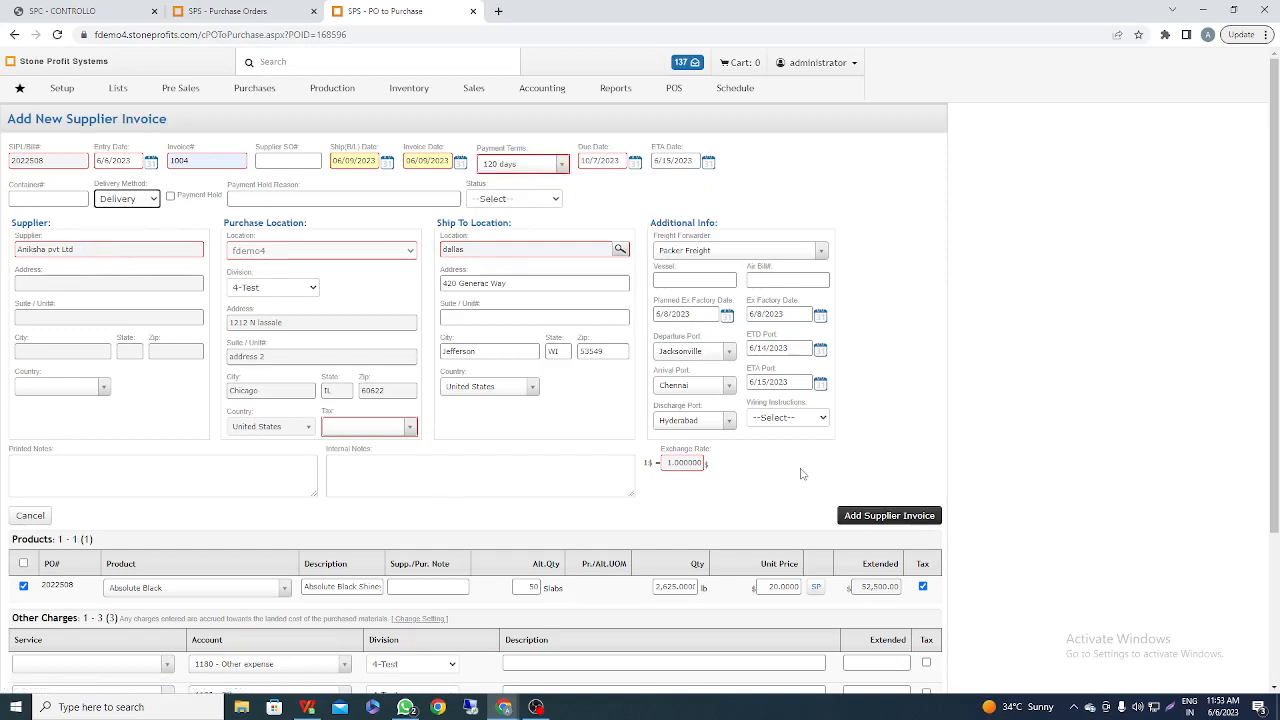
# Apply NC Sales Tax 10% as the tax for the purchase location.
pyautogui.scroll(-1, 801, 474)
pyautogui.scroll(1, 801, 474)
pyautogui.click(360, 430)
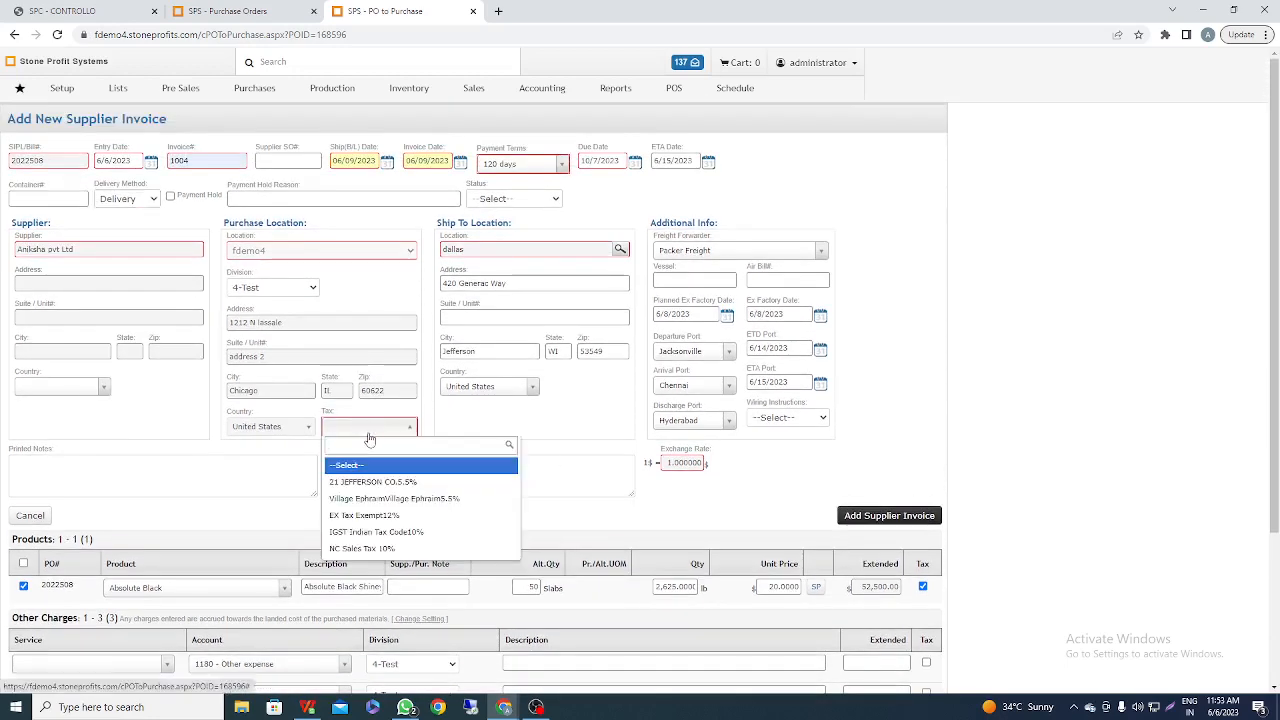
pyautogui.click(392, 548)
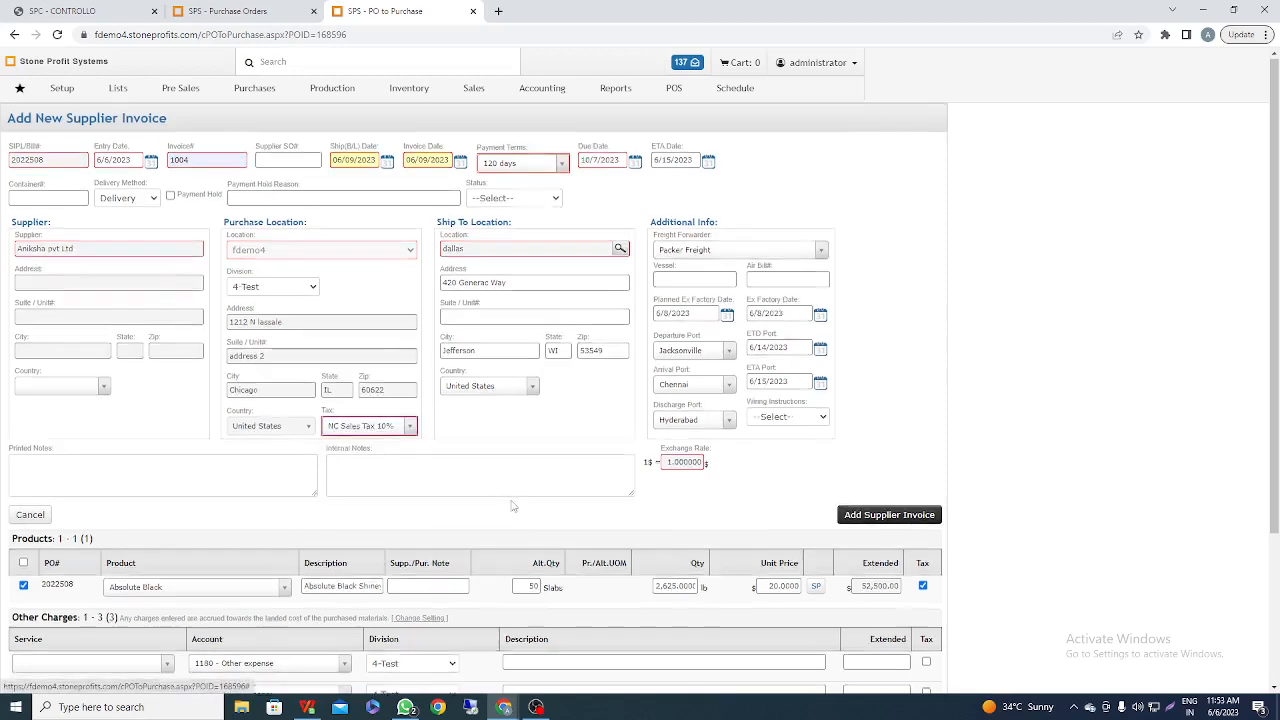
# Add the service "DOOR DELIVERED TO THE CUSTOMER VIA STORE DELIVERY" as the first other charge and submit the supplier invoice.
pyautogui.scroll(-1, 515, 510)
pyautogui.scroll(-1, 479, 511)
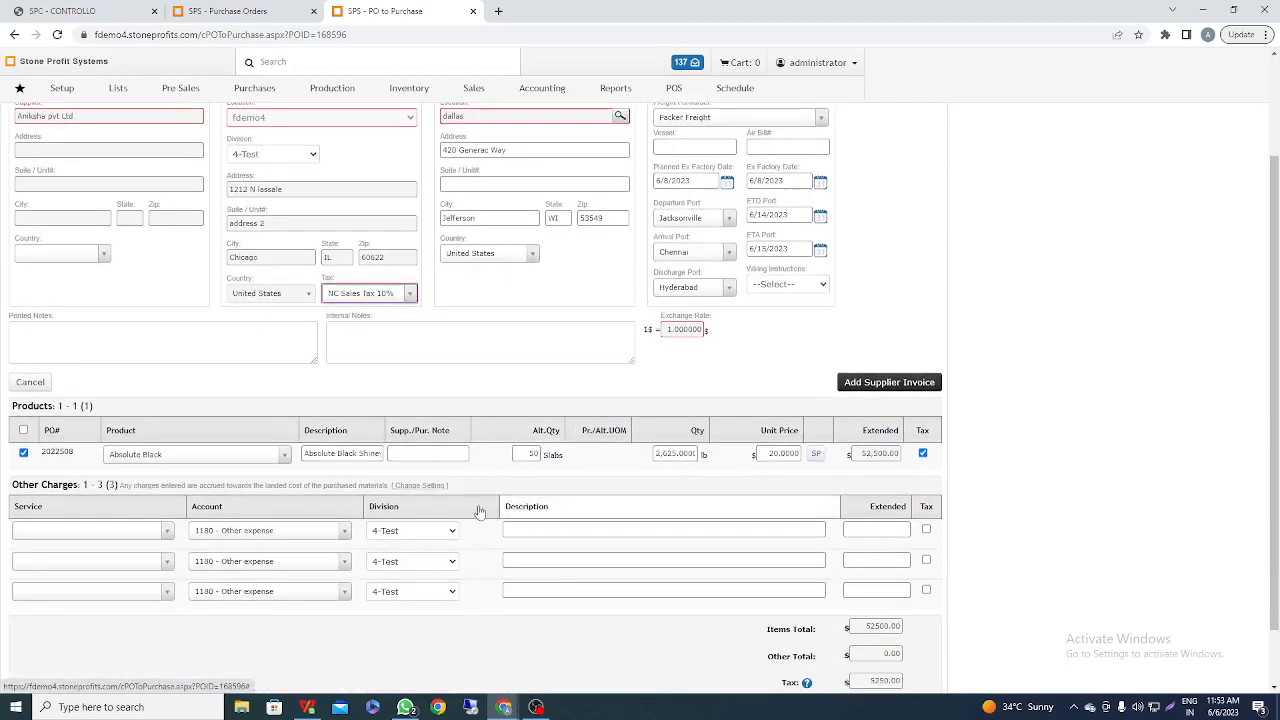
pyautogui.click(112, 537)
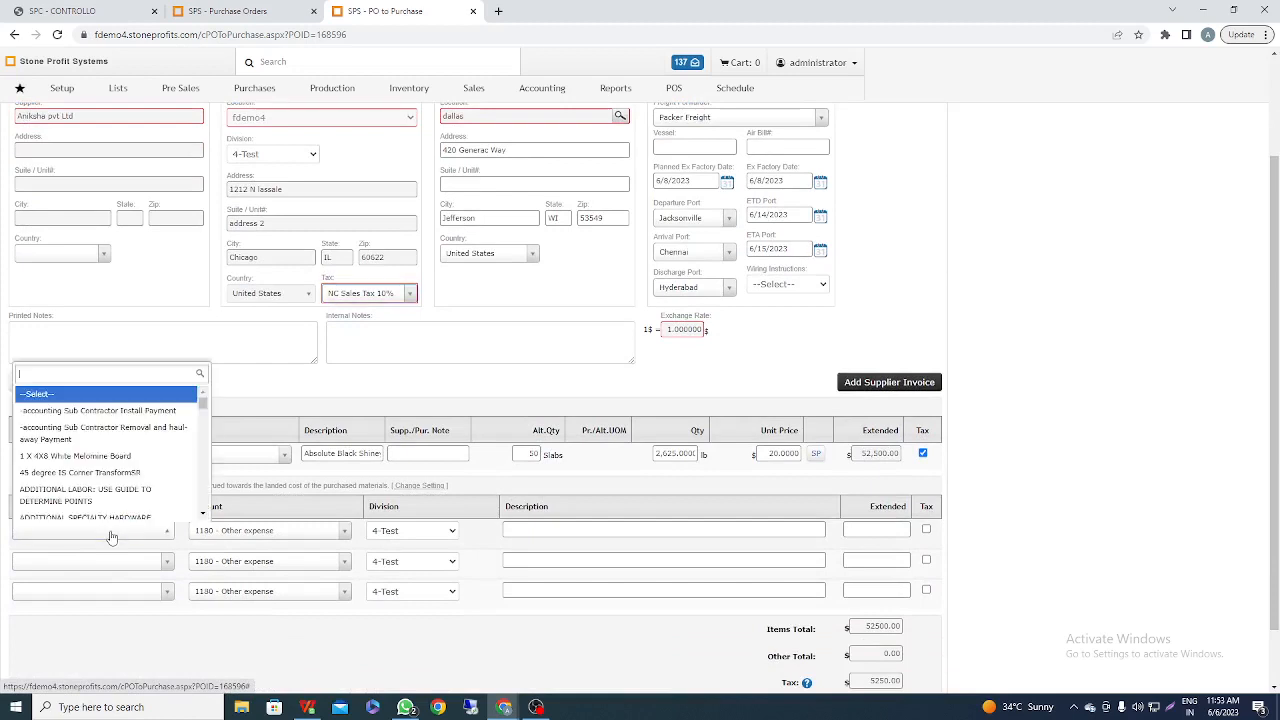
pyautogui.write('delivery')
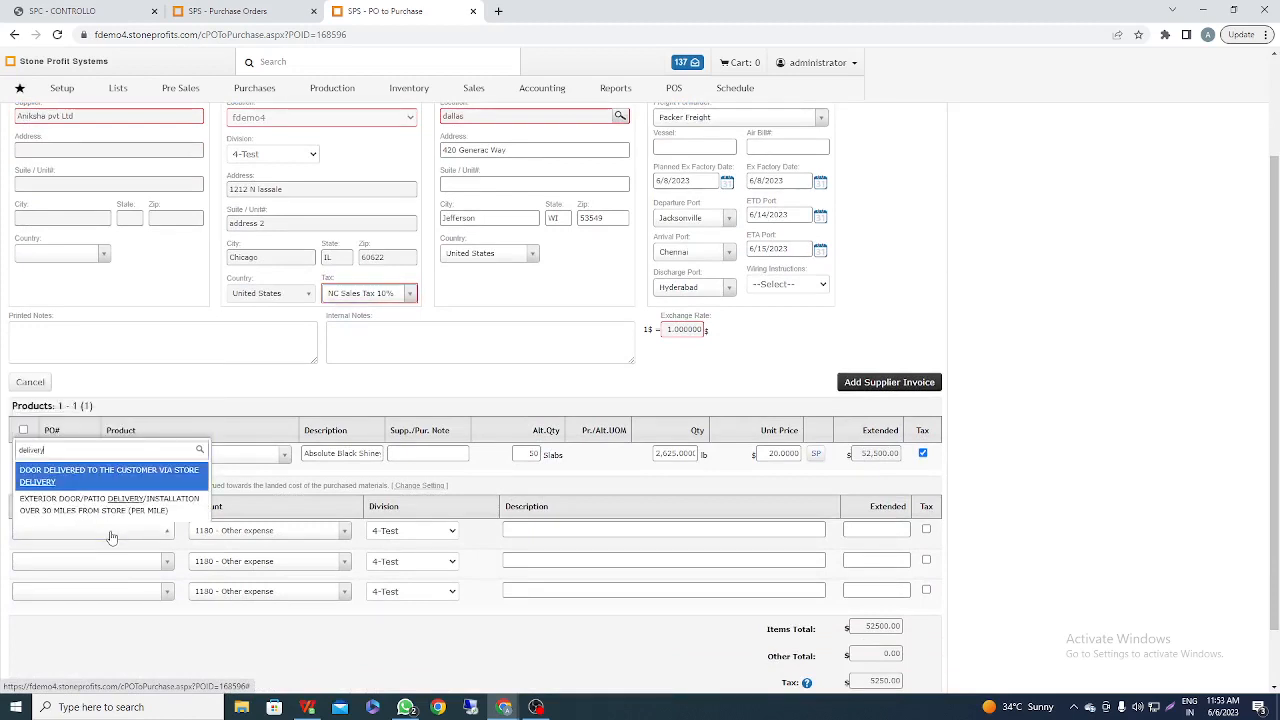
pyautogui.scroll(-1, 115, 505)
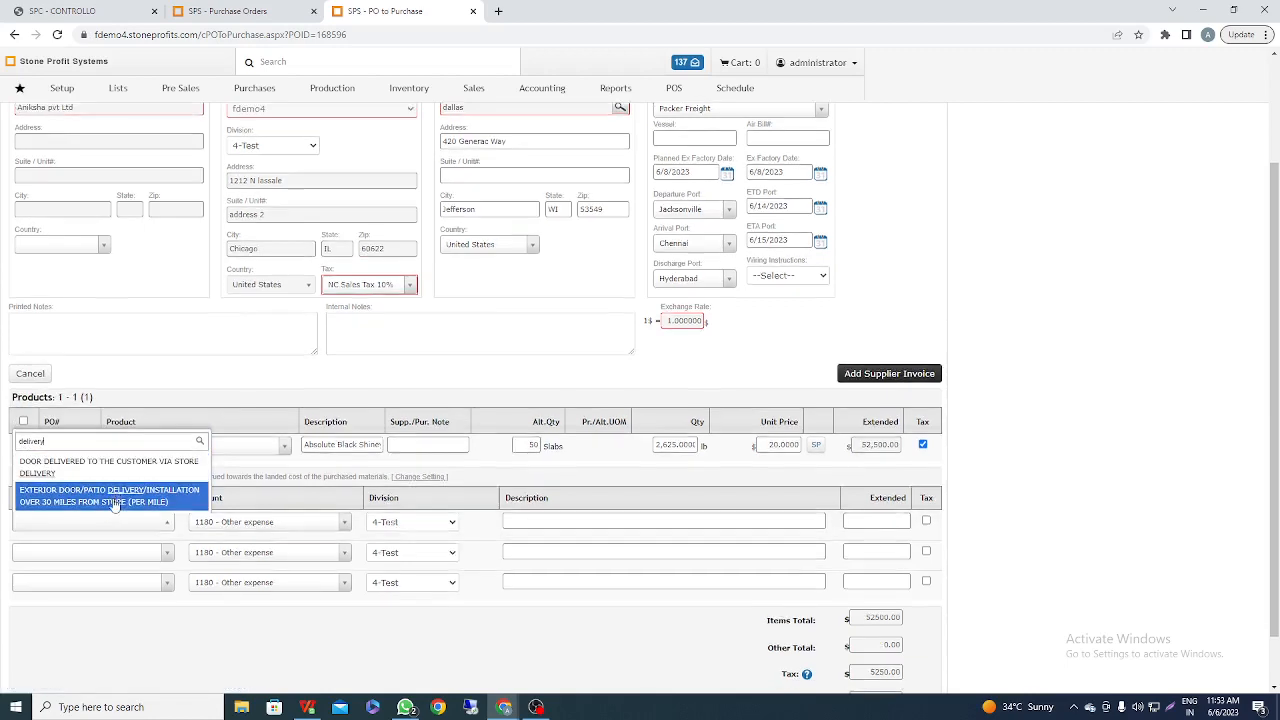
pyautogui.scroll(-1, 115, 505)
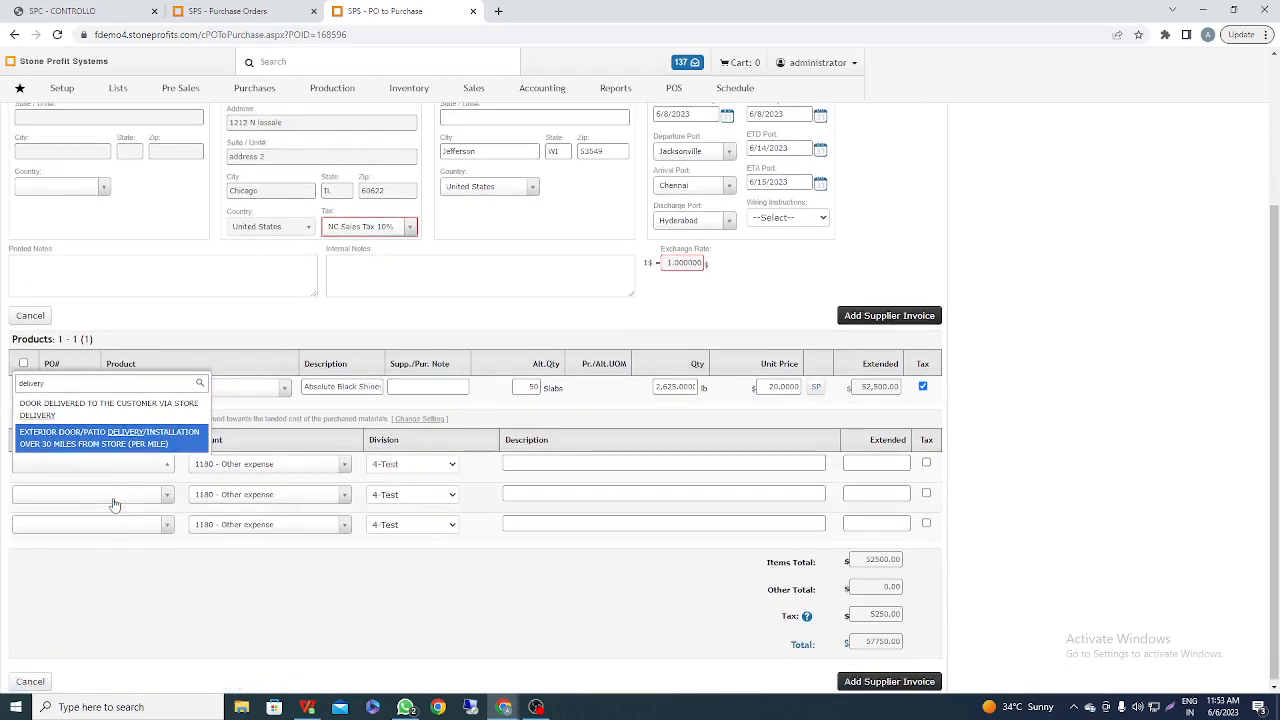
pyautogui.click(118, 414)
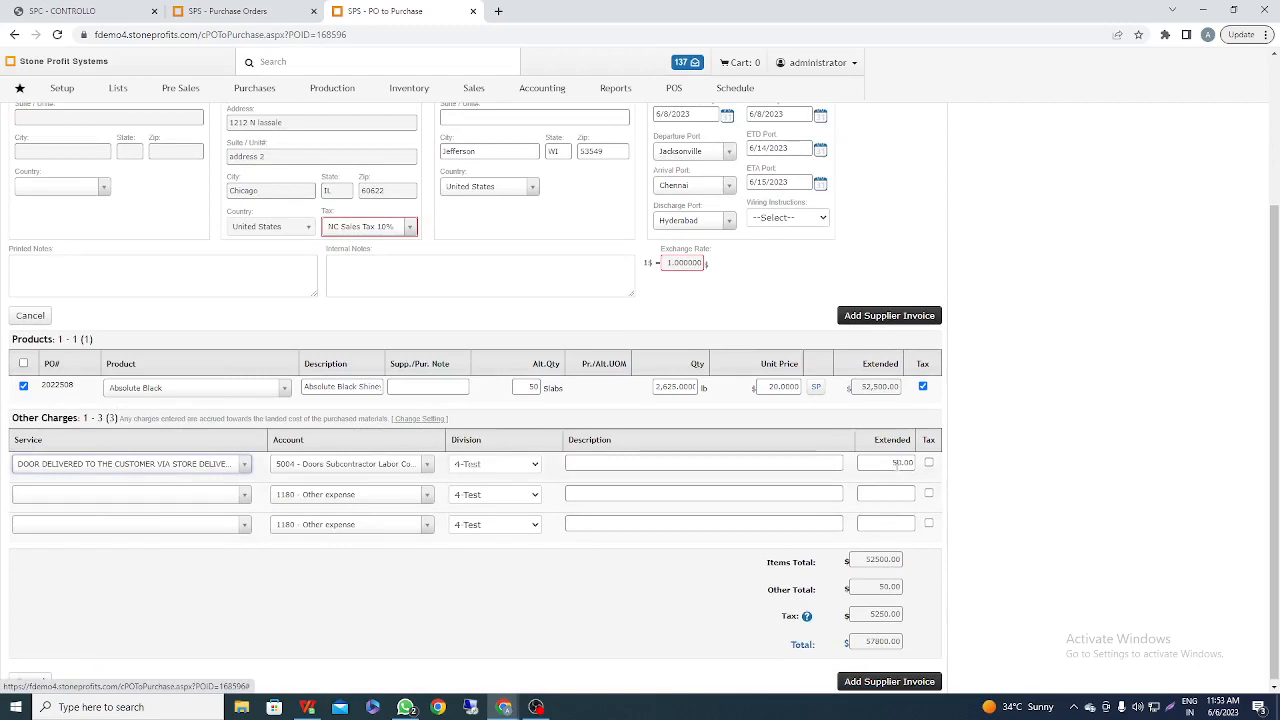
pyautogui.scroll(3, 725, 630)
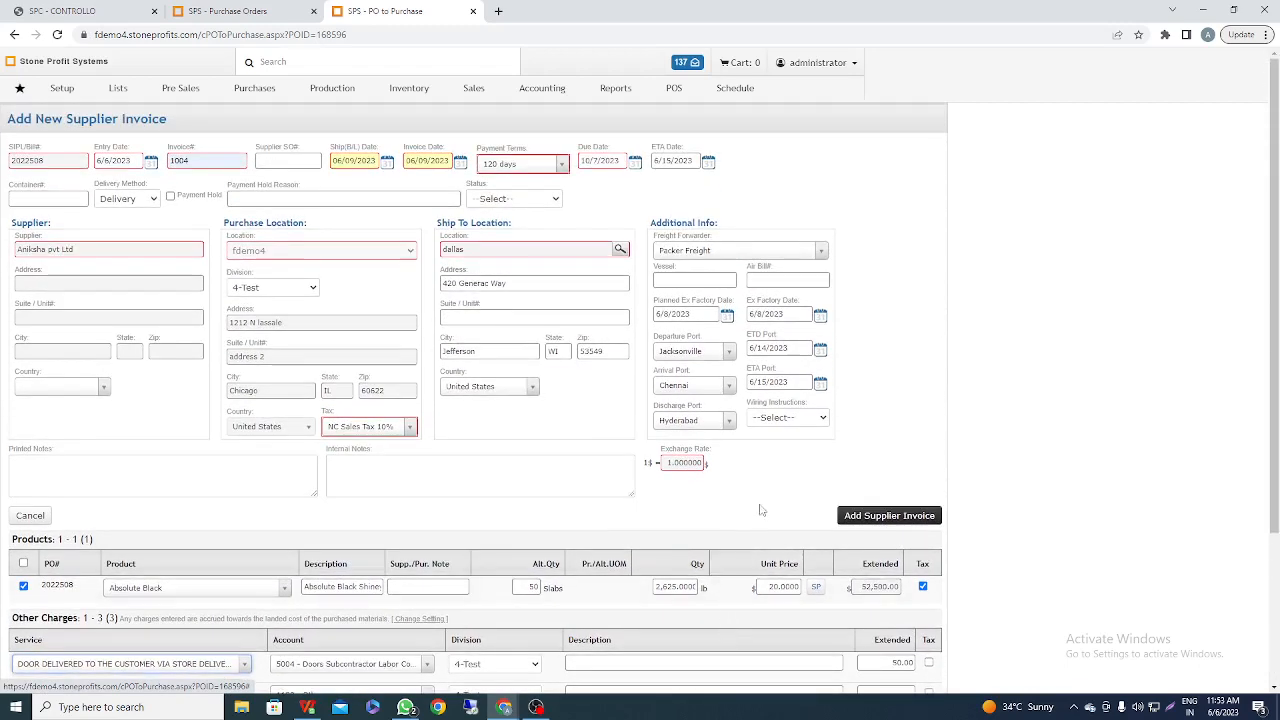
pyautogui.click(880, 520)
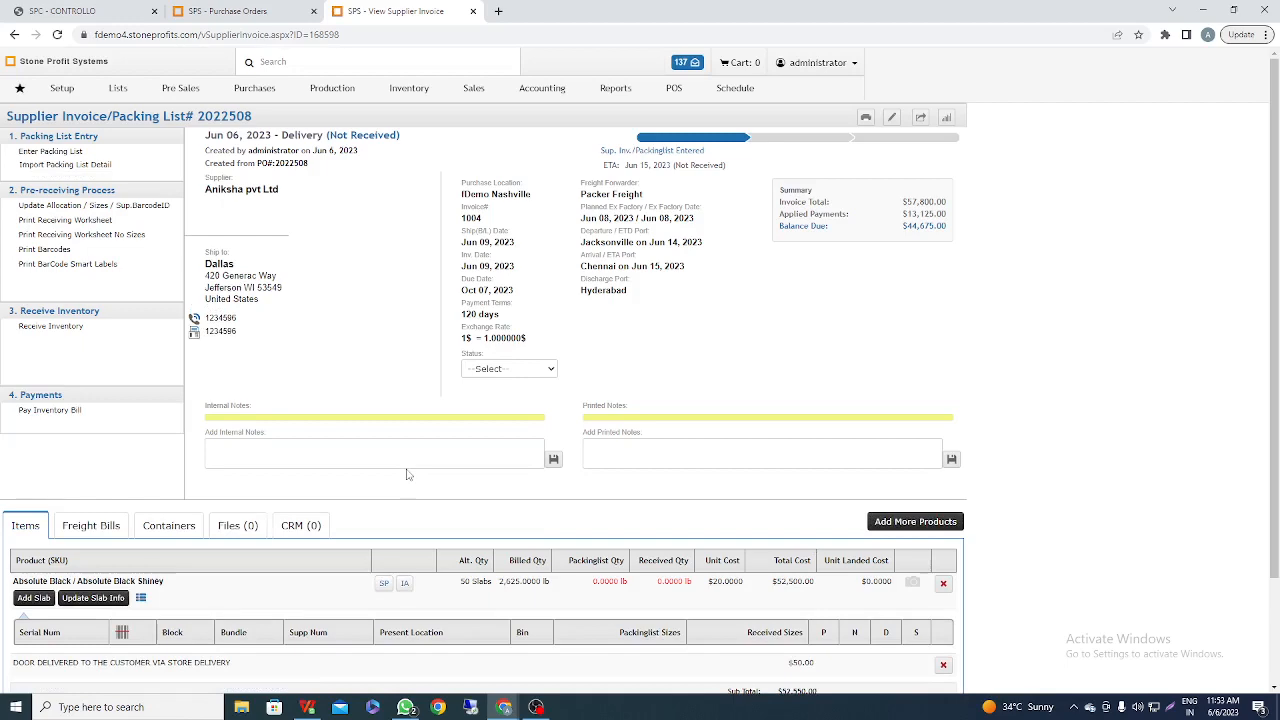
# Start a slab entry for the Absolute Black item with packing and received sizes of 126 by 60 inches.
pyautogui.scroll(-3, 407, 477)
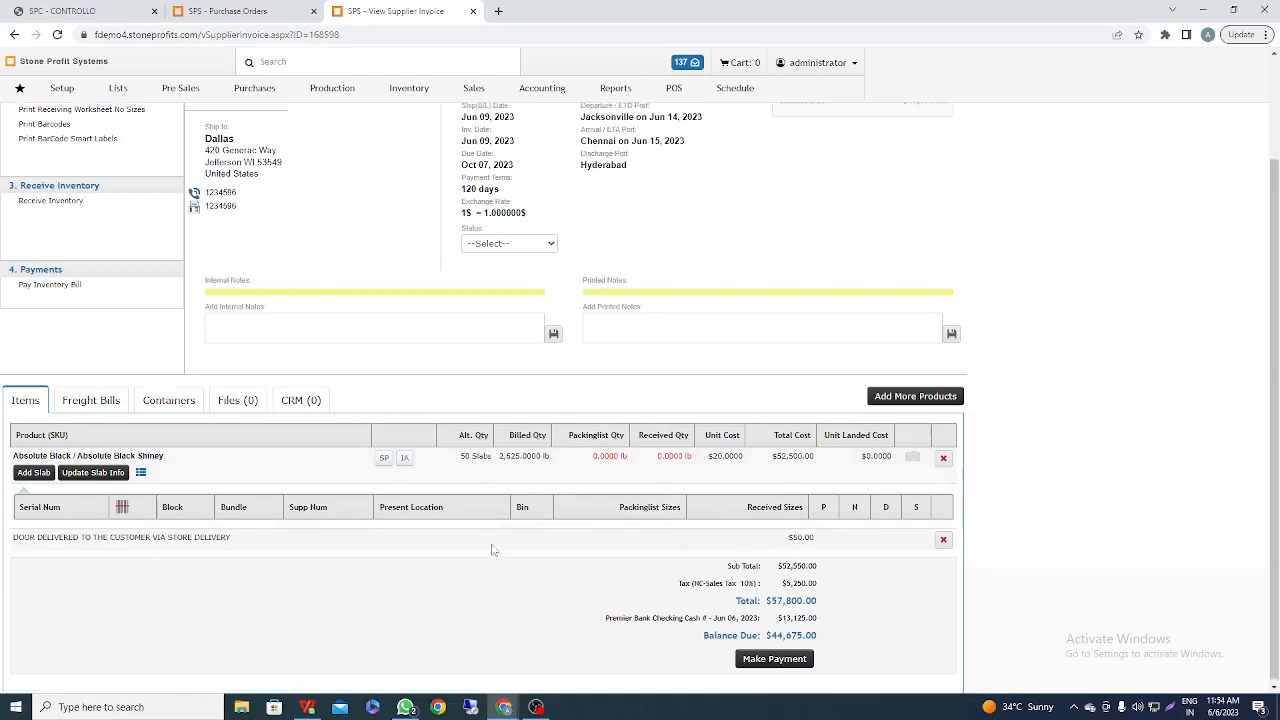
pyautogui.scroll(3, 492, 549)
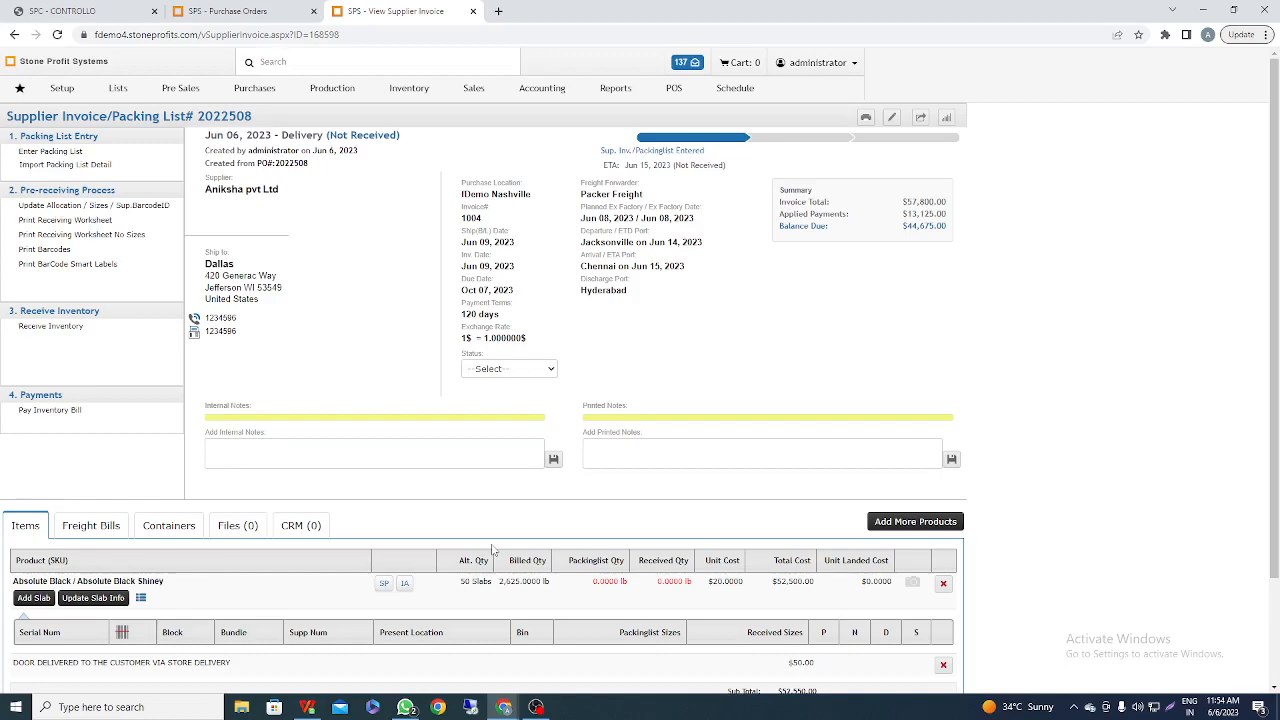
pyautogui.scroll(-3, 492, 549)
pyautogui.scroll(3, 492, 549)
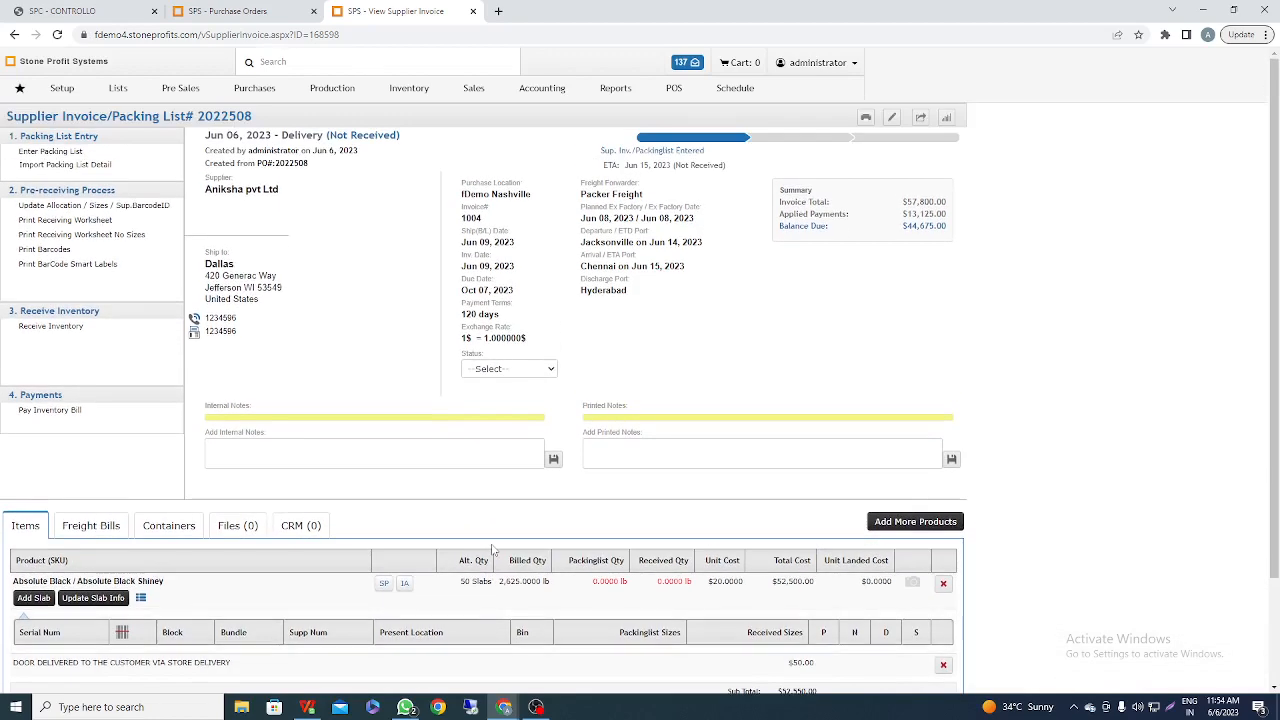
pyautogui.scroll(-3, 492, 549)
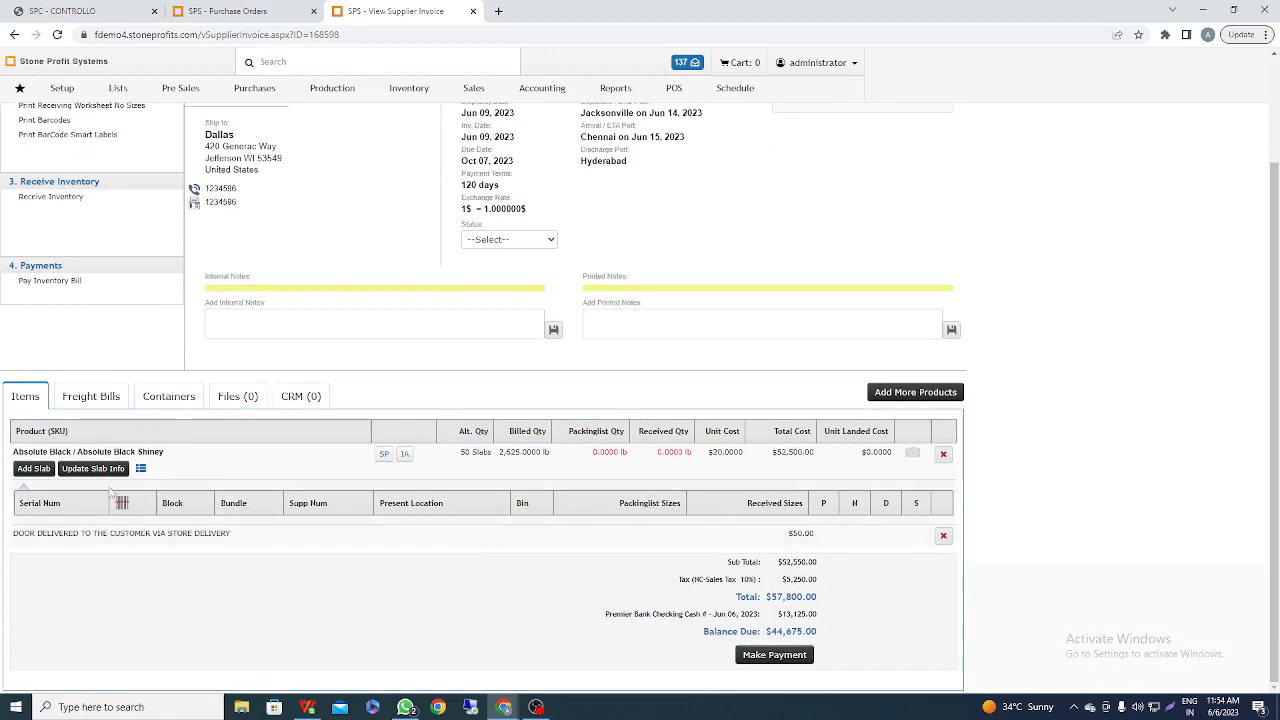
pyautogui.click(34, 469)
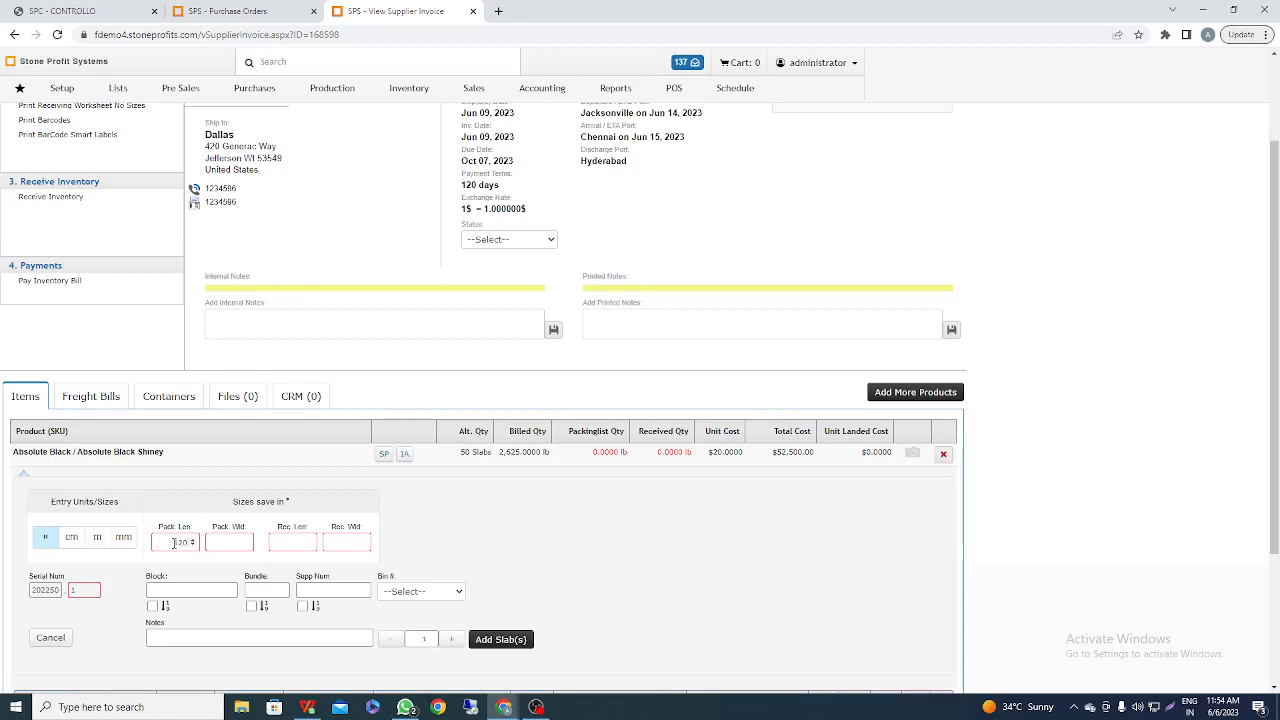
pyautogui.click(174, 542)
pyautogui.click(225, 543)
pyautogui.click(428, 549)
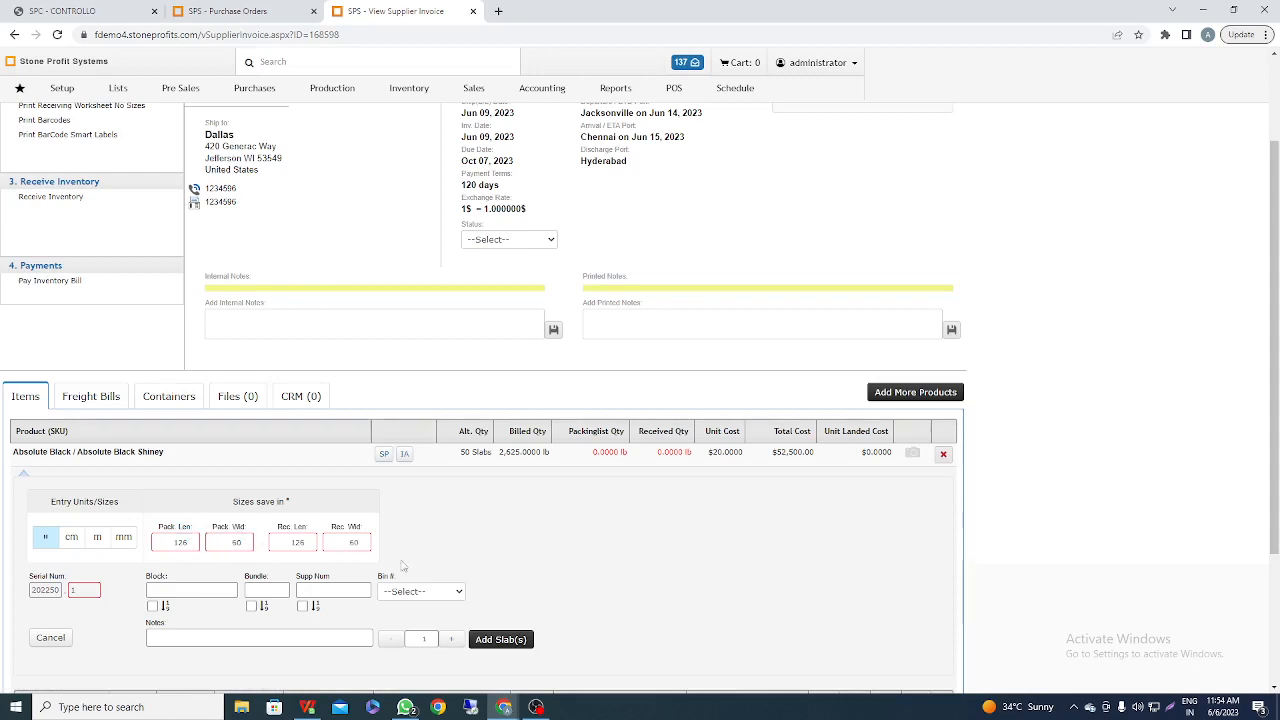
# Enter block A1 and bundle Z1 for the slabs, with sequential numbering enabled for both.
pyautogui.click(170, 590)
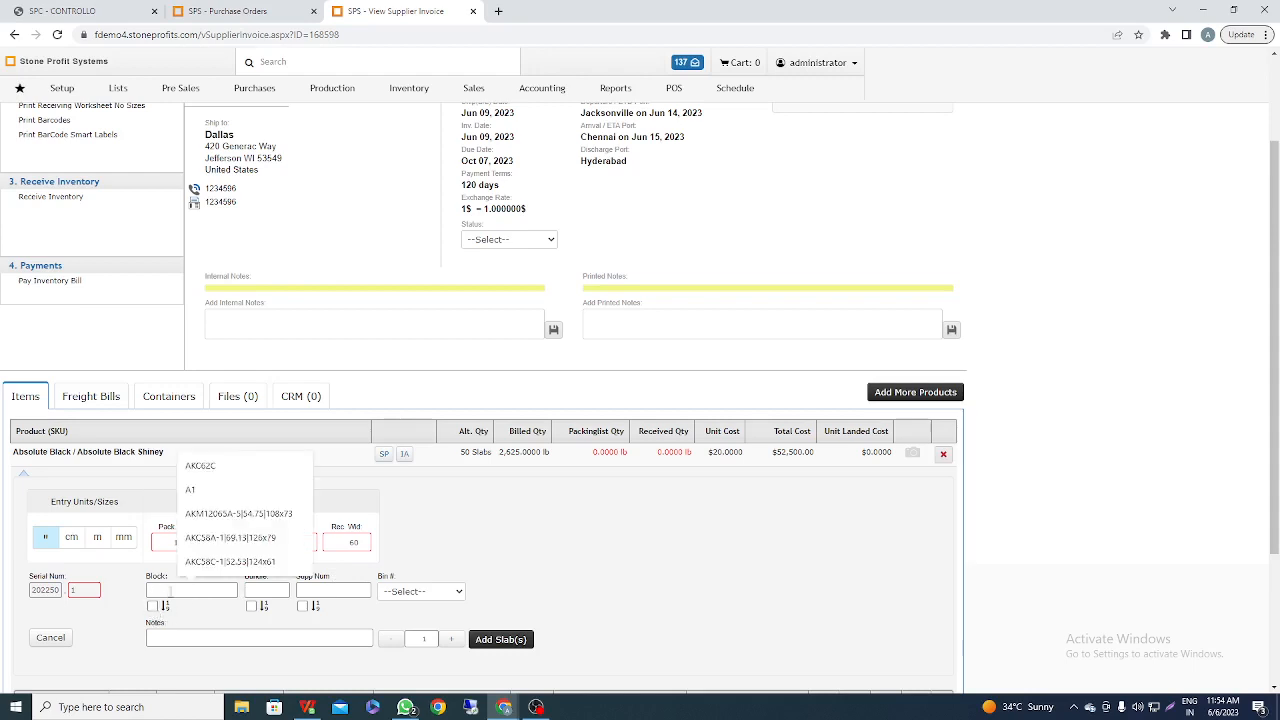
pyautogui.write('A')
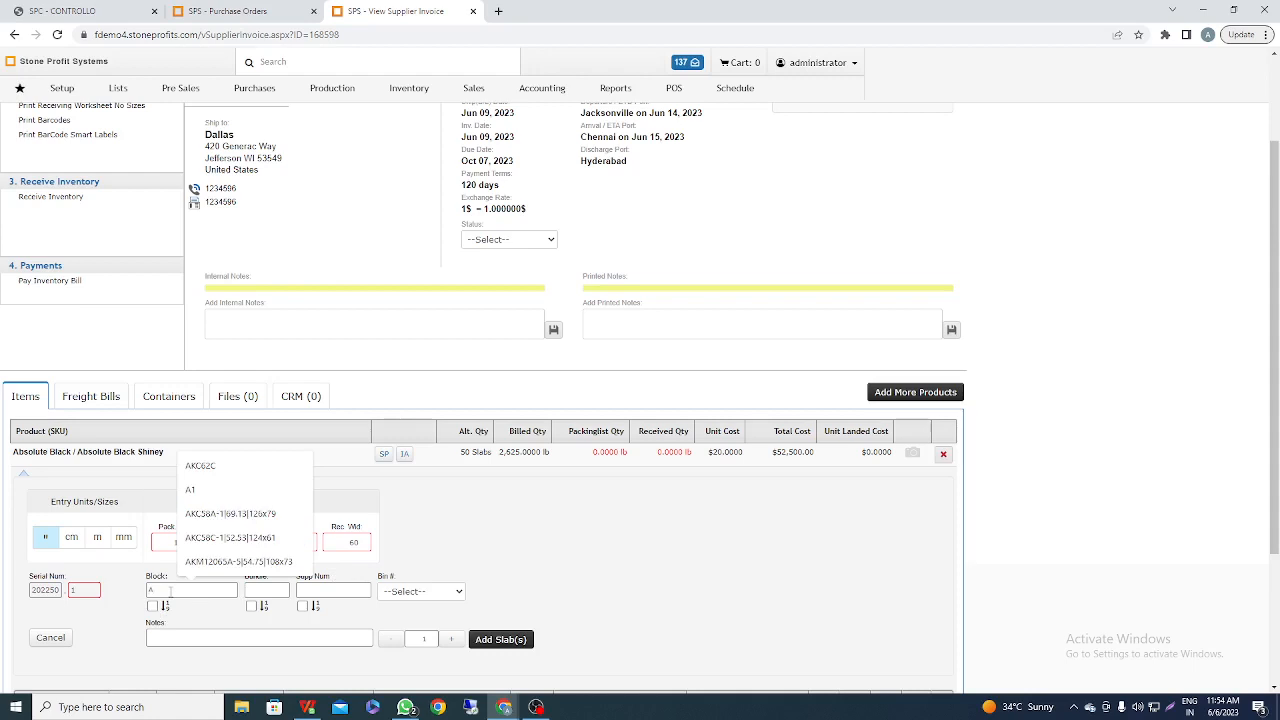
pyautogui.write('1')
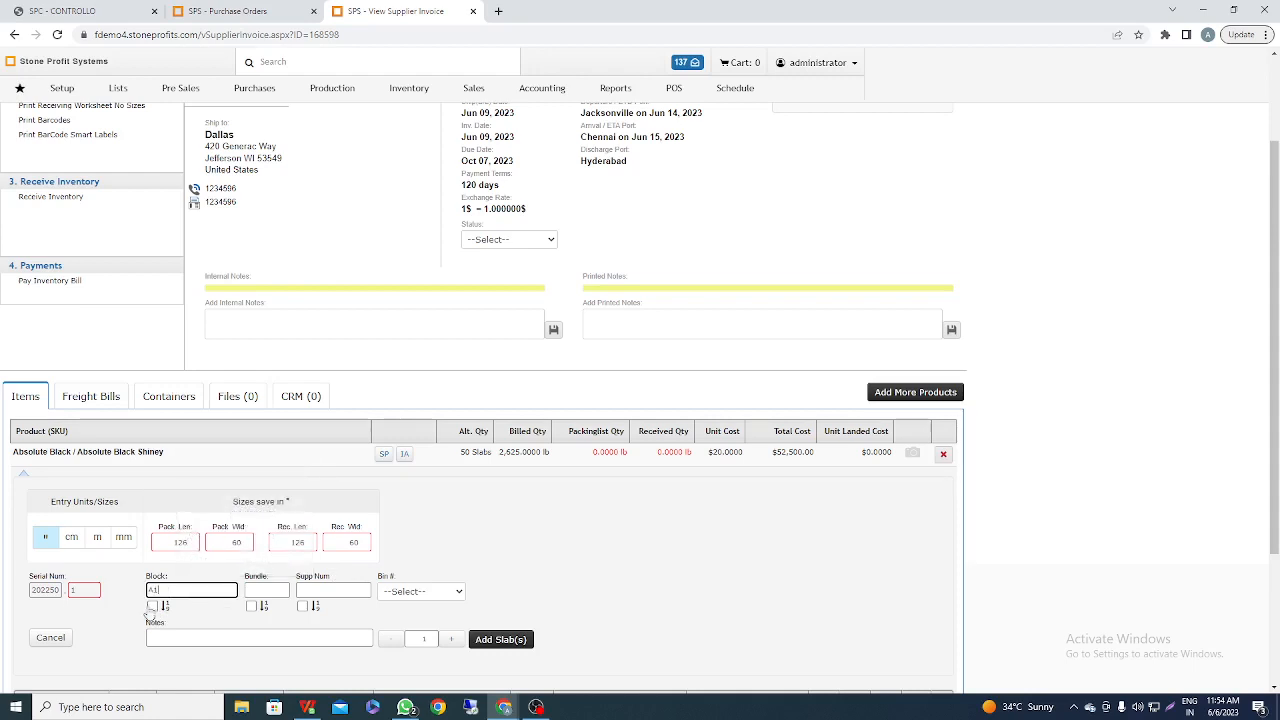
pyautogui.click(152, 606)
pyautogui.click(270, 591)
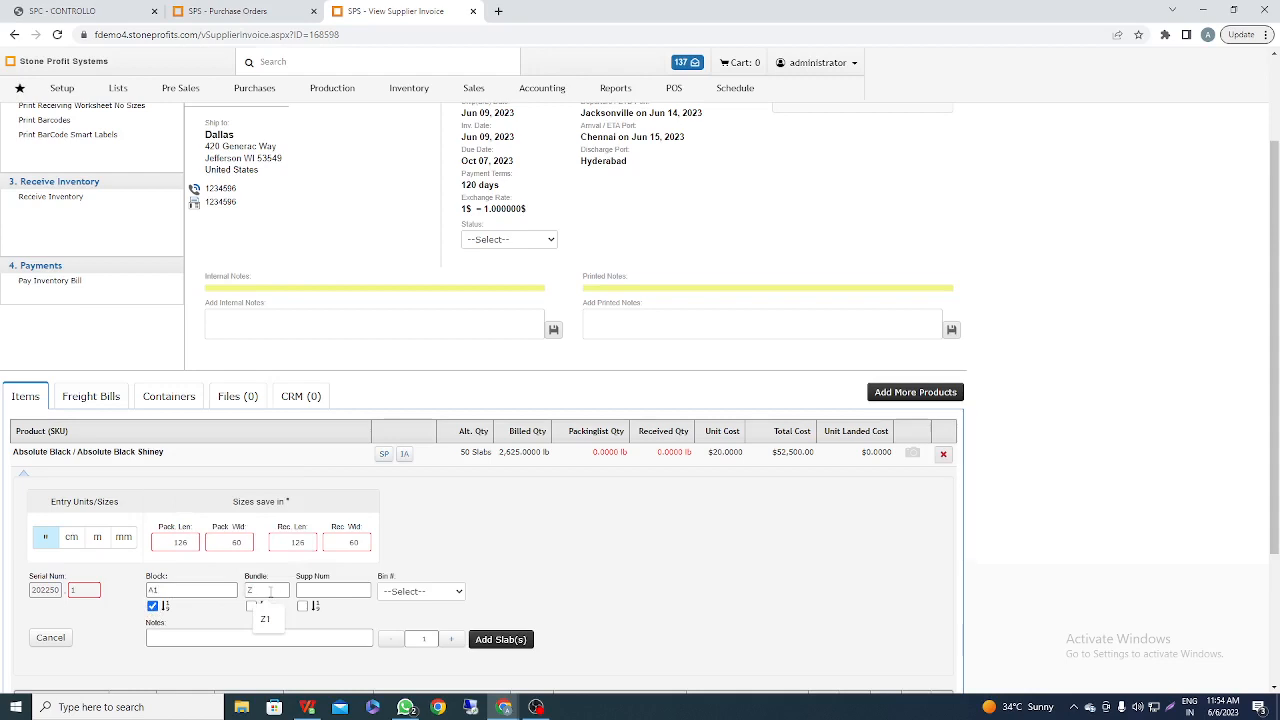
pyautogui.click(256, 614)
pyautogui.click(252, 606)
# Set the slabs' supplier number to 01 and assign them to bin A1.
pyautogui.click(325, 591)
pyautogui.write('1')
pyautogui.press('BackSpace')
pyautogui.click(459, 594)
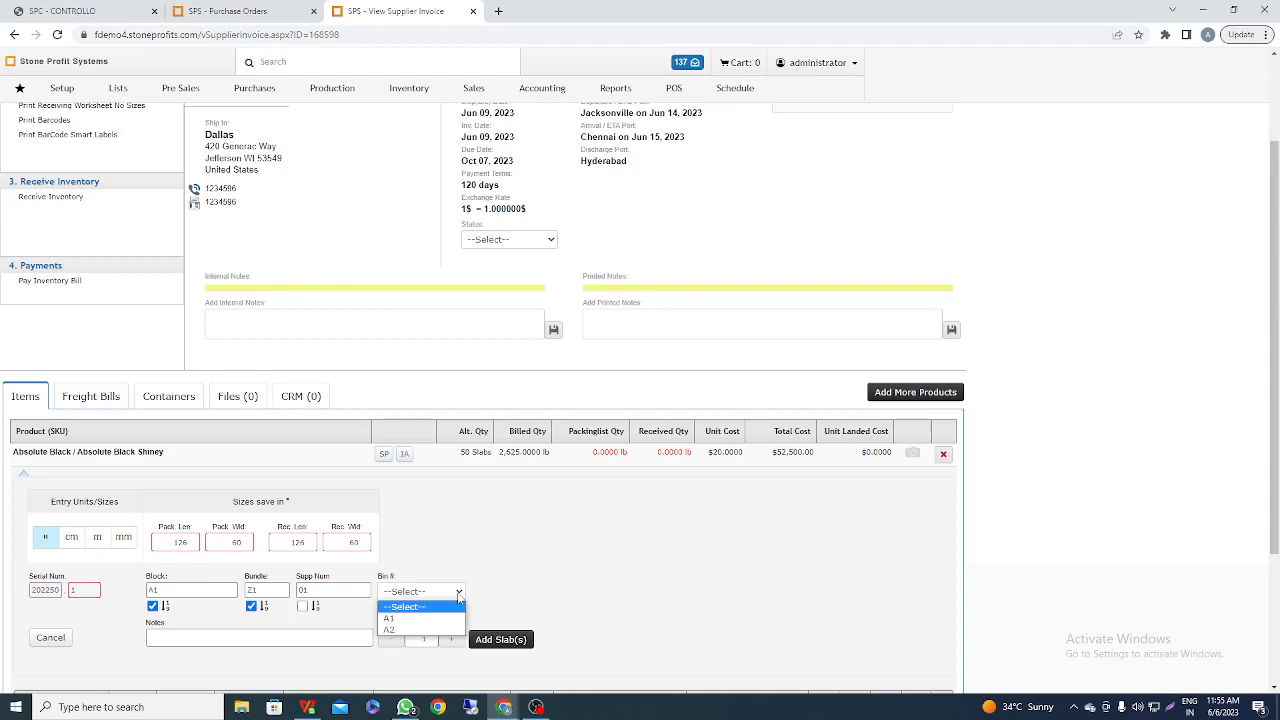
pyautogui.click(389, 621)
pyautogui.scroll(-1, 262, 677)
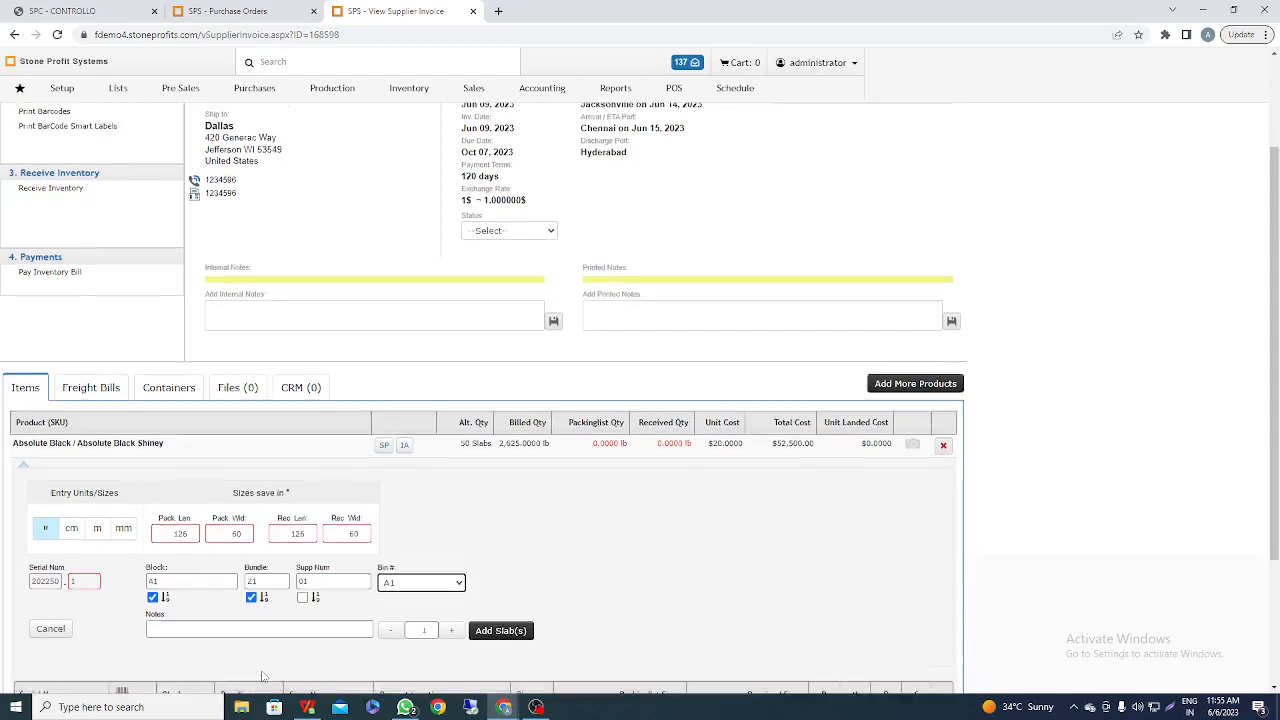
pyautogui.scroll(-1, 262, 677)
pyautogui.click(453, 573)
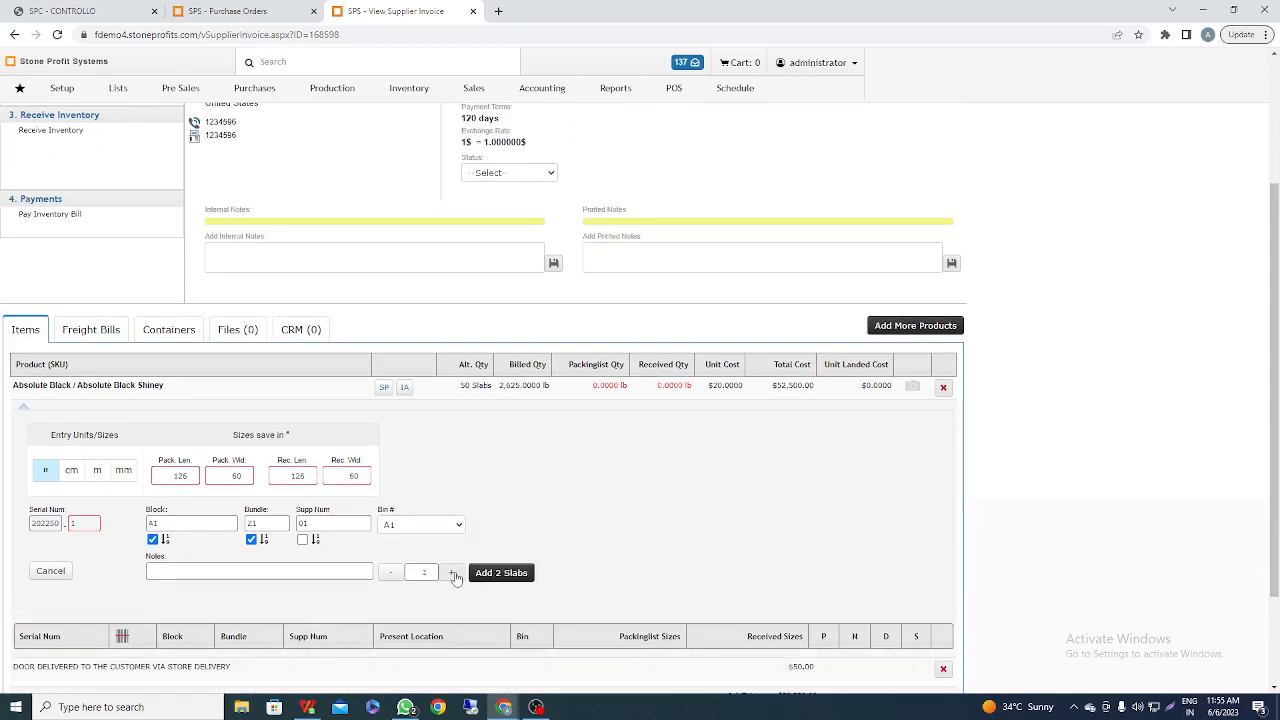
pyautogui.click(453, 573)
pyautogui.click(453, 573)
pyautogui.click(455, 576)
pyautogui.click(455, 576)
pyautogui.click(455, 576)
pyautogui.click(455, 576)
pyautogui.click(455, 576)
pyautogui.click(455, 576)
pyautogui.click(455, 576)
# Set the number of slabs to 50 and add them to the packing list.
pyautogui.click(429, 576)
pyautogui.press('BackSpace')
pyautogui.press('BackSpace')
pyautogui.write('50')
pyautogui.click(490, 576)
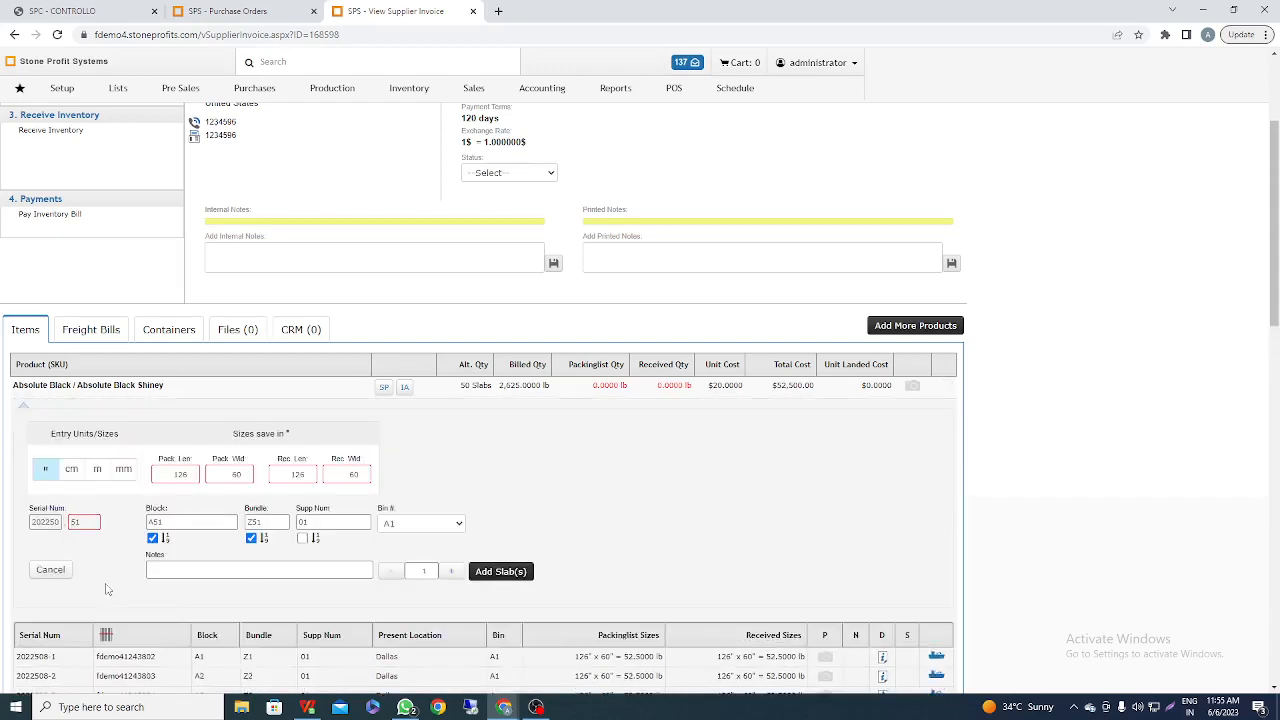
# Close the slab entry form and review the list of added Absolute Black slabs.
pyautogui.click(58, 572)
pyautogui.scroll(-3, 966, 410)
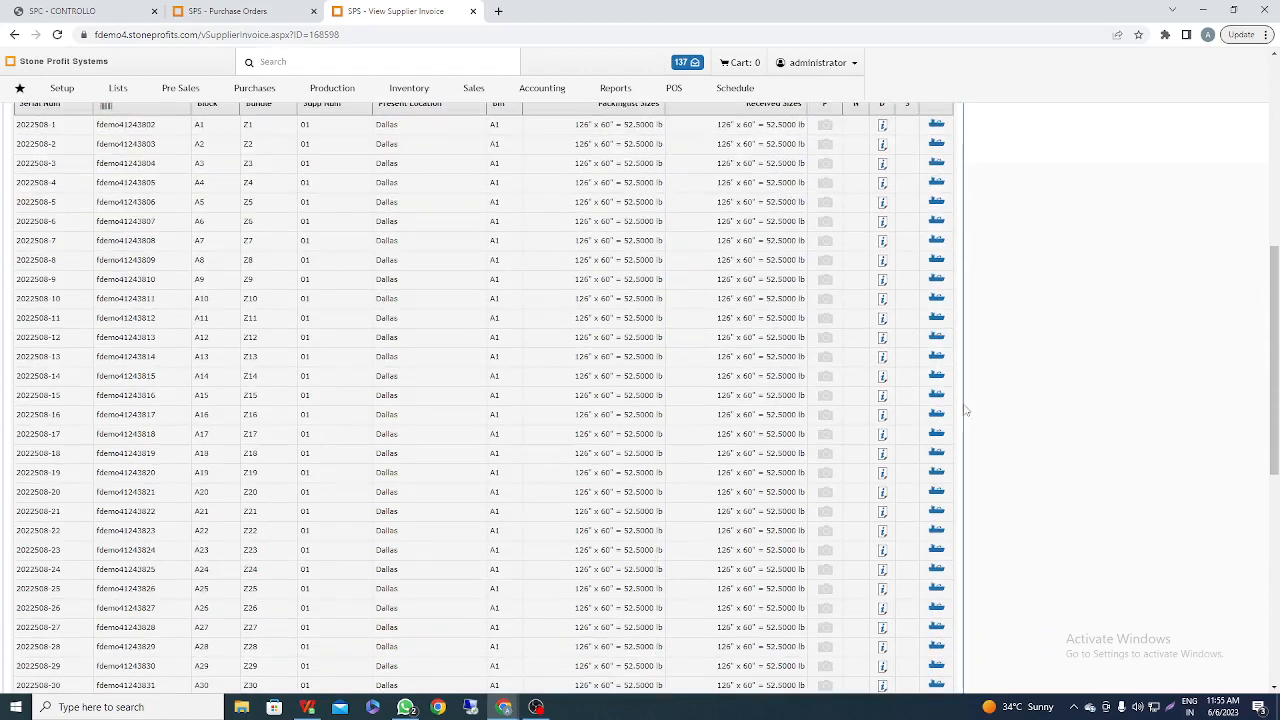
pyautogui.moveTo(1258, 385); pyautogui.dragTo(1183, 289)
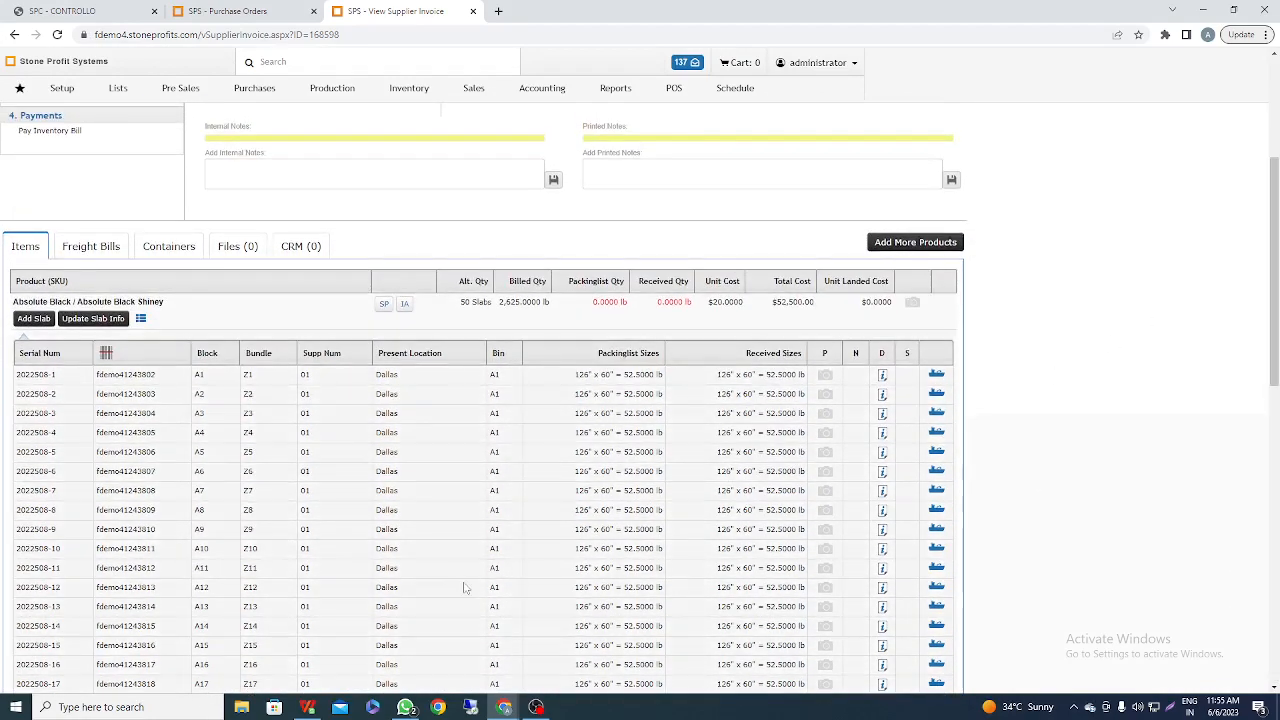
# Check the Absolute Black item's billed, packing list and received quantities and look over its slab list.
pyautogui.scroll(1, 464, 588)
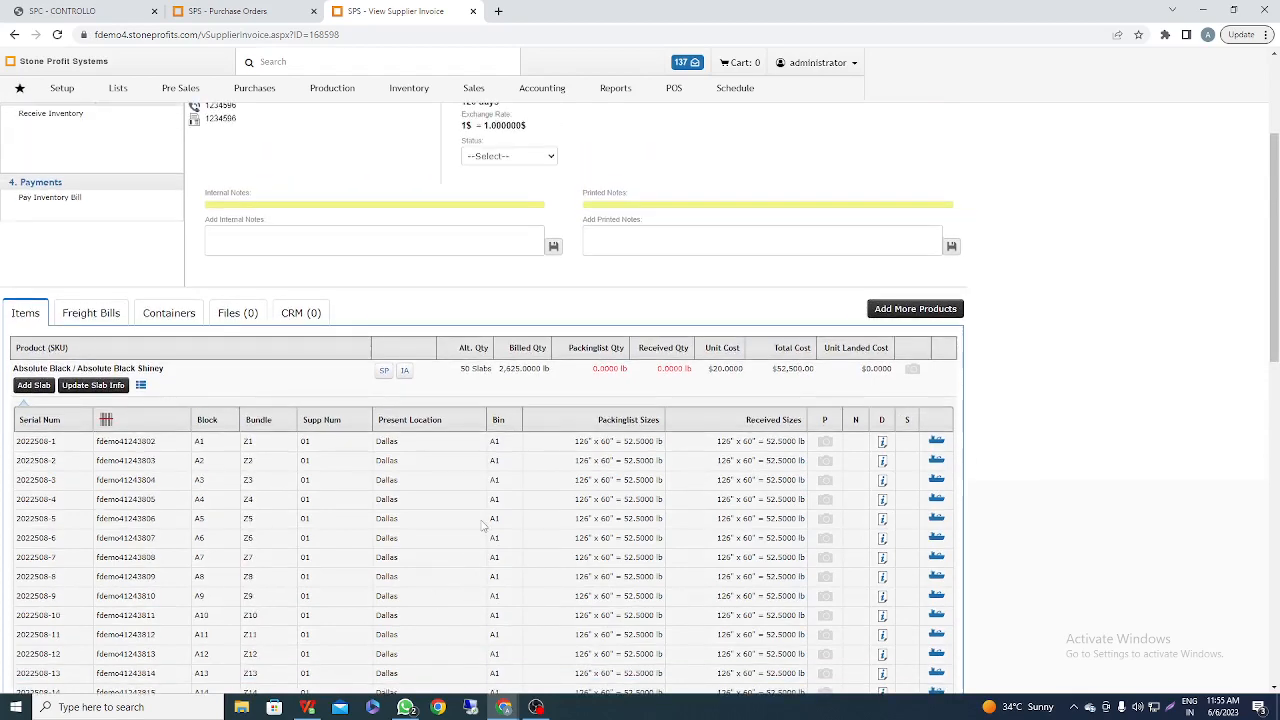
pyautogui.scroll(1, 481, 524)
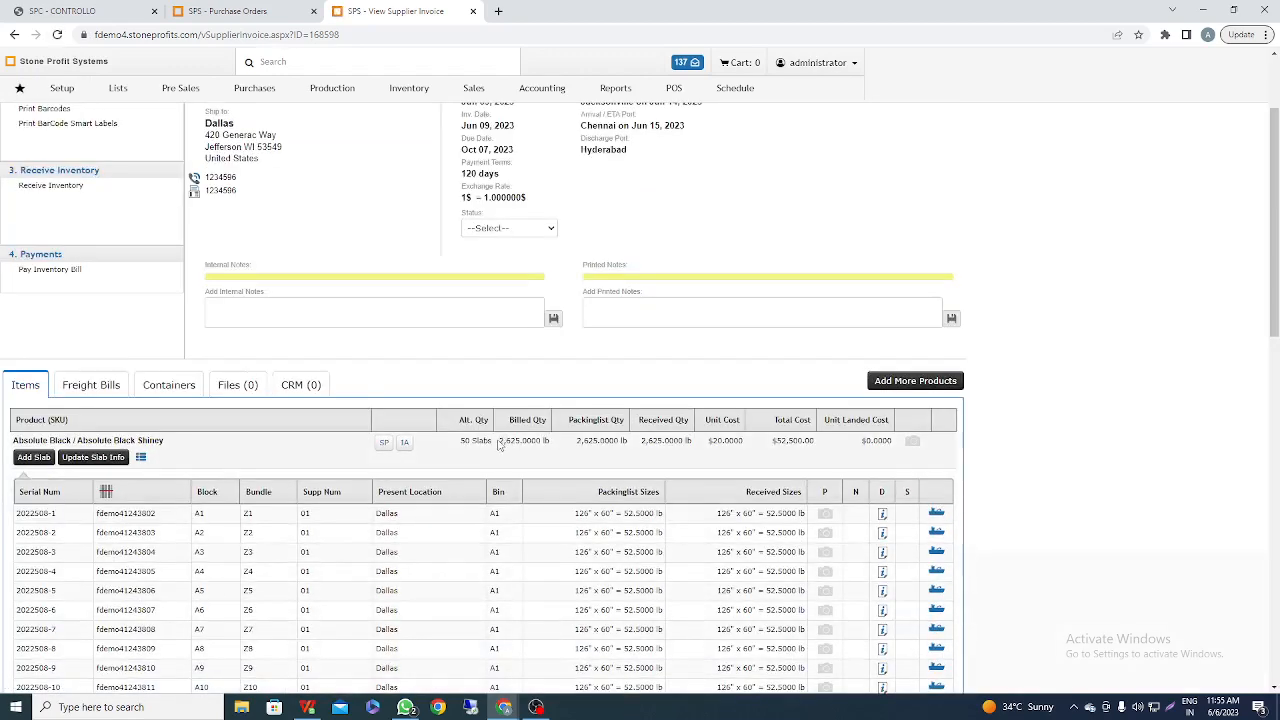
pyautogui.moveTo(498, 445); pyautogui.dragTo(692, 447)
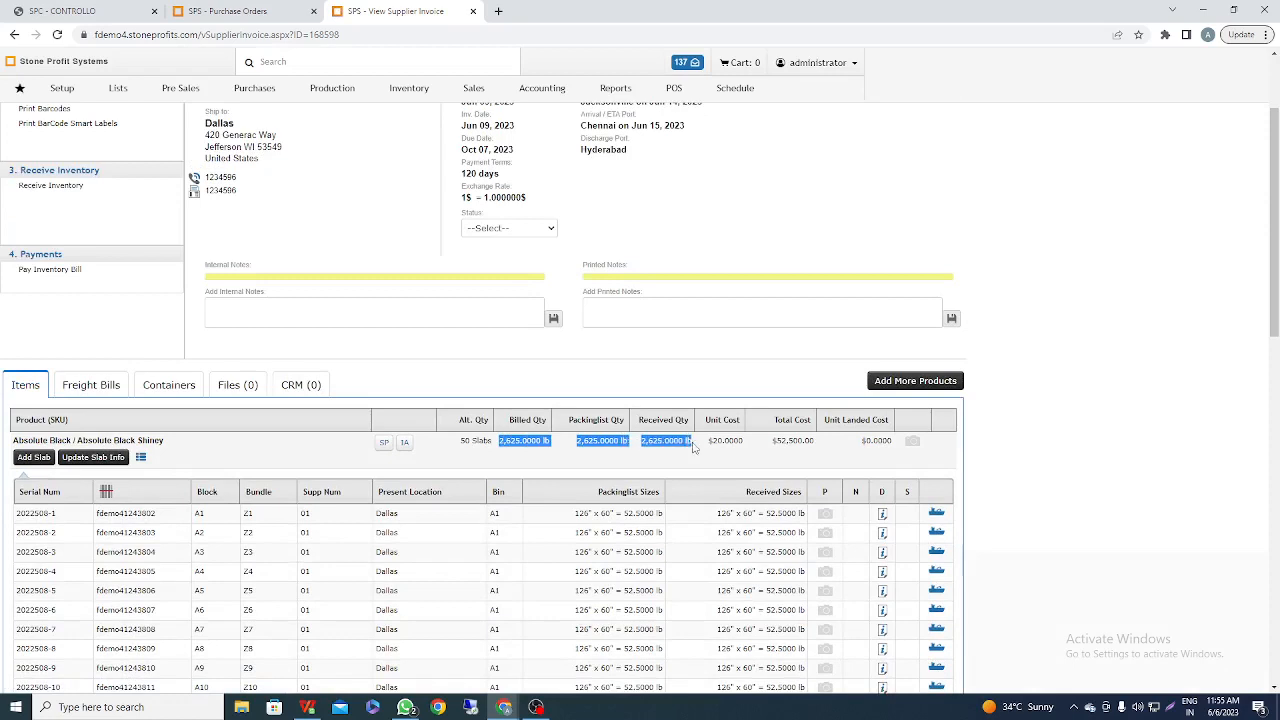
pyautogui.click(618, 466)
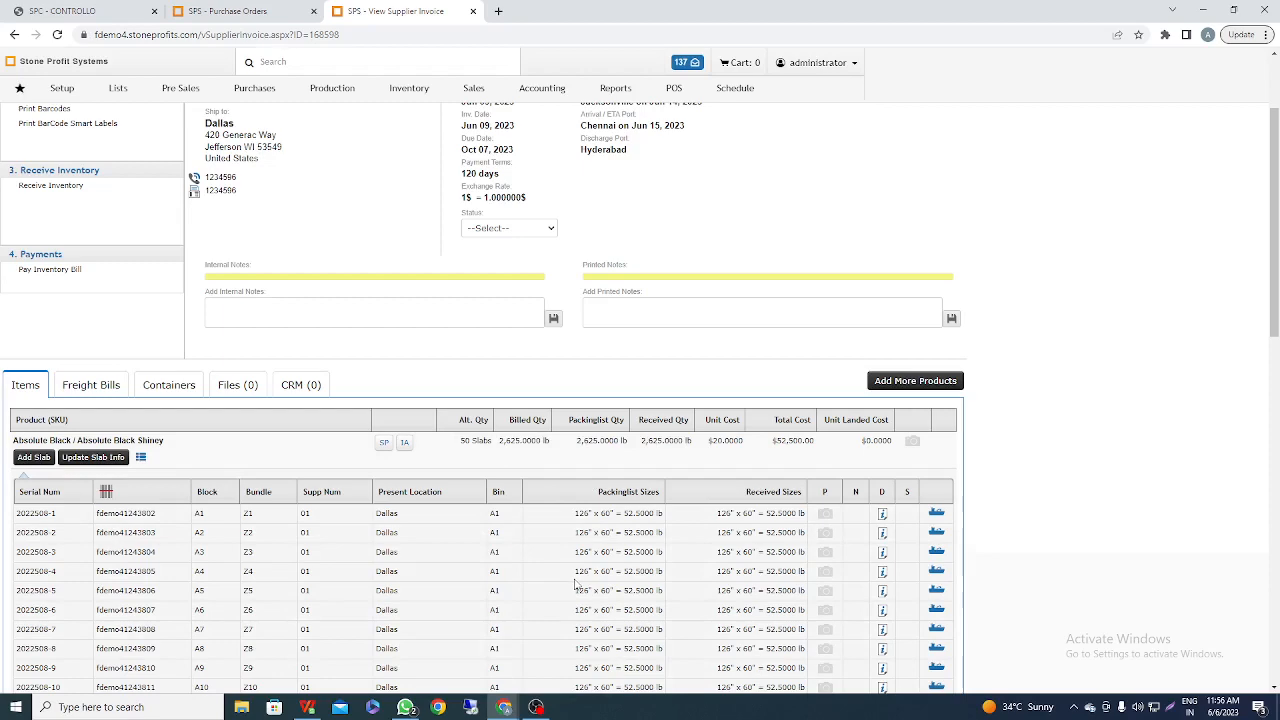
pyautogui.scroll(-3, 575, 585)
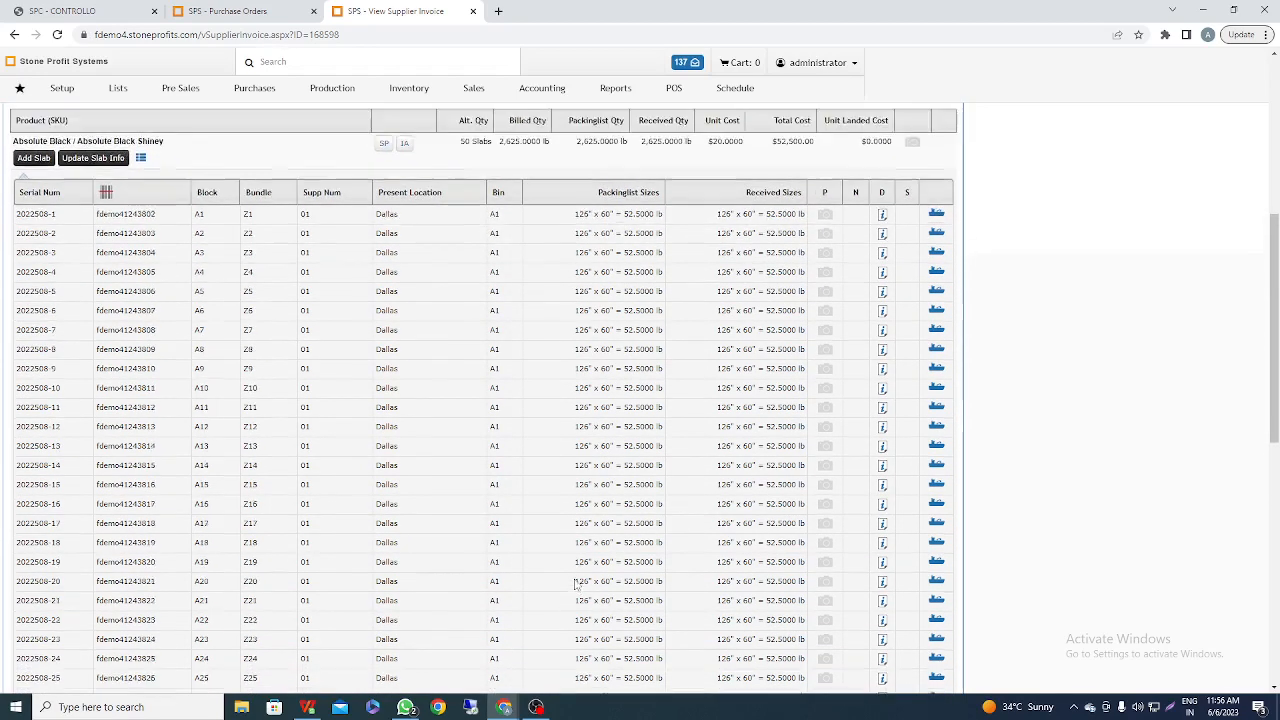
pyautogui.scroll(1, 575, 585)
pyautogui.rightClick(72, 250)
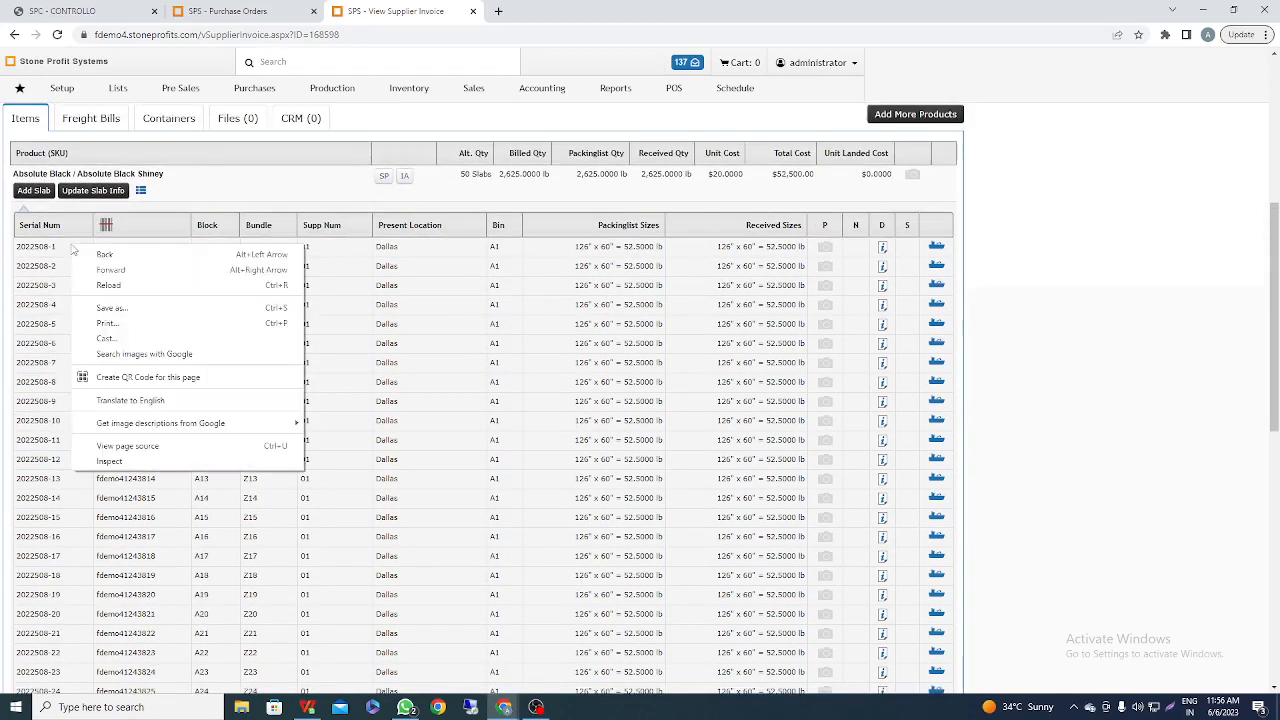
pyautogui.click(109, 246)
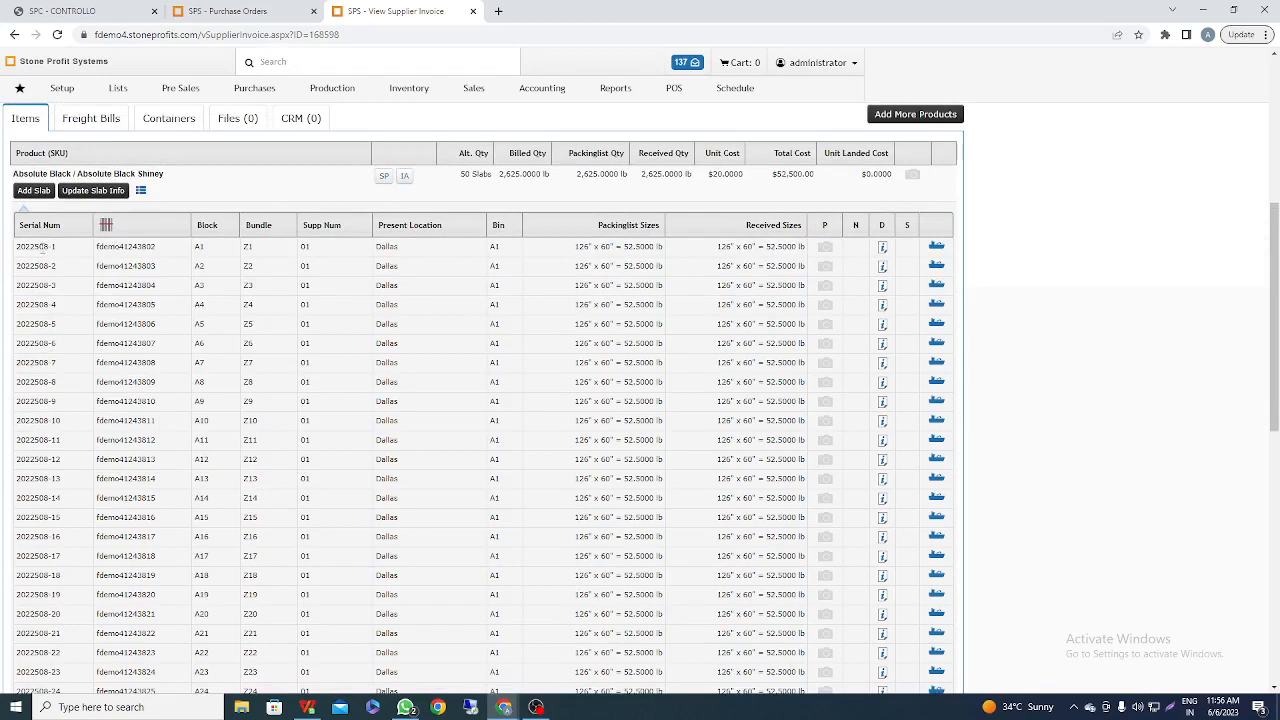
pyautogui.tripleClick(44, 247)
# Delete the last slab in the Absolute Black list, numbered 50, and reload the supplier invoice.
pyautogui.click(98, 262)
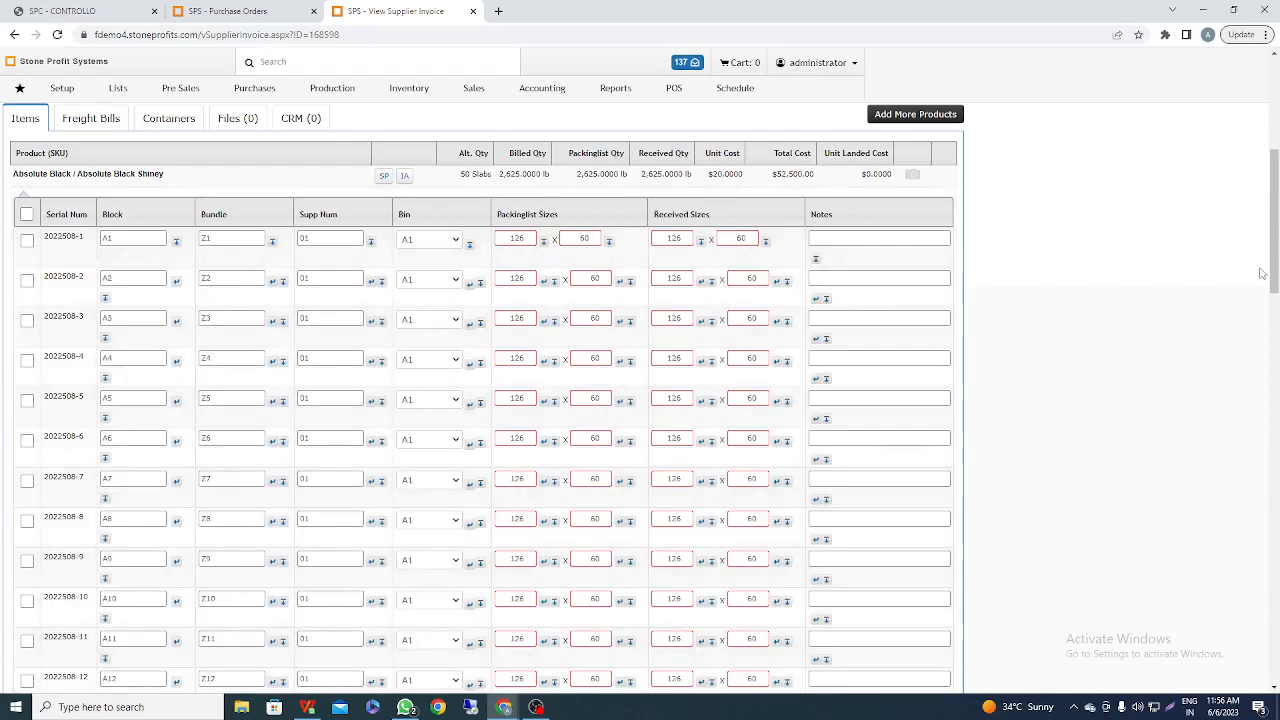
pyautogui.moveTo(1274, 272); pyautogui.dragTo(1271, 686)
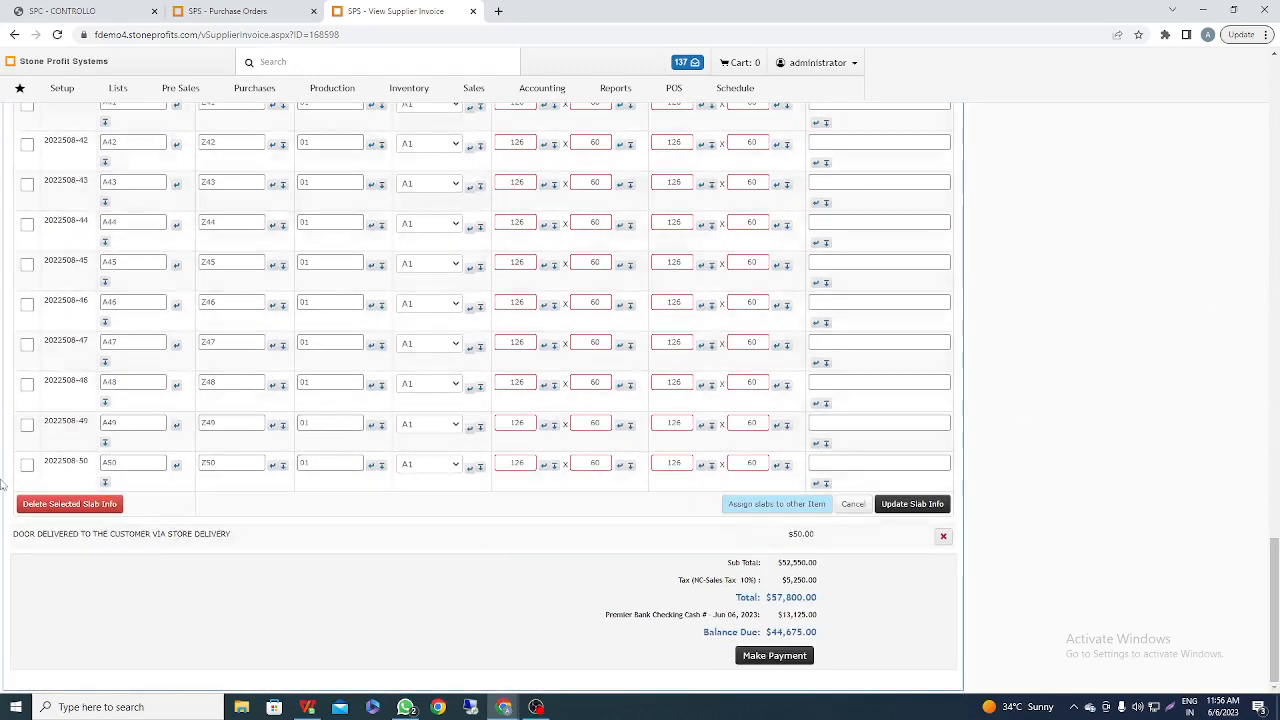
pyautogui.click(27, 465)
pyautogui.click(85, 505)
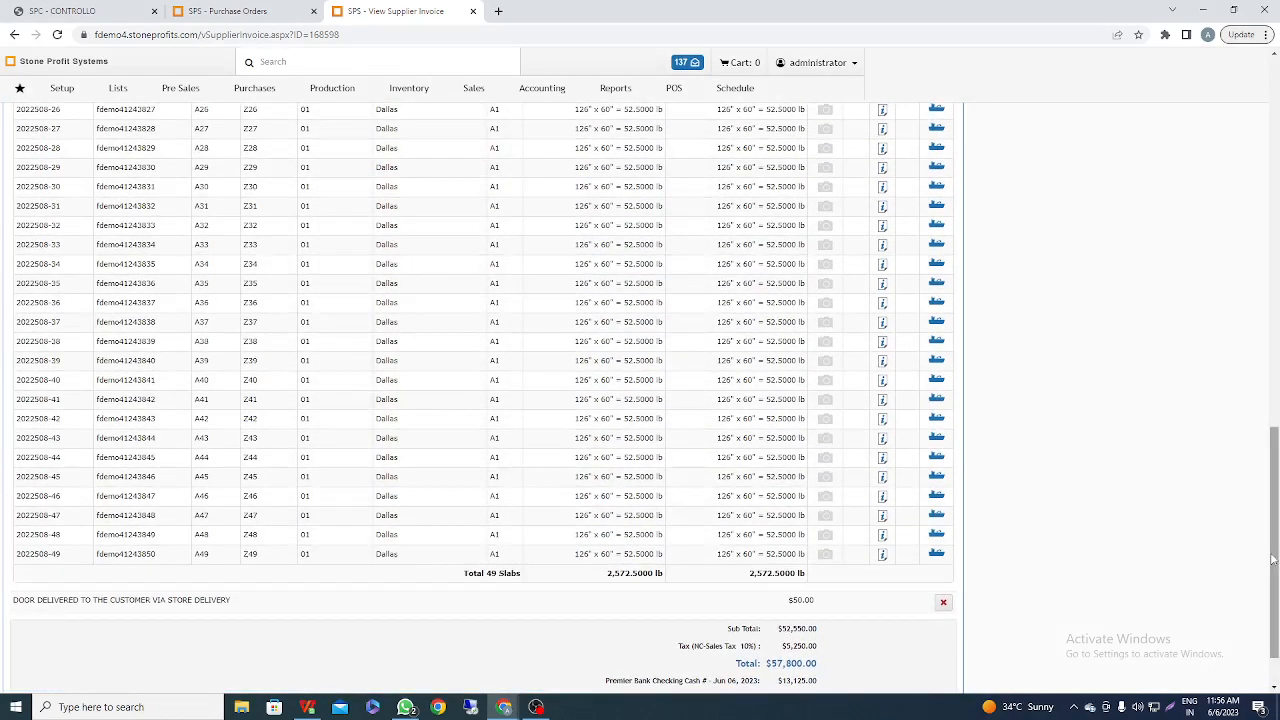
pyautogui.moveTo(1276, 540); pyautogui.dragTo(1236, 165)
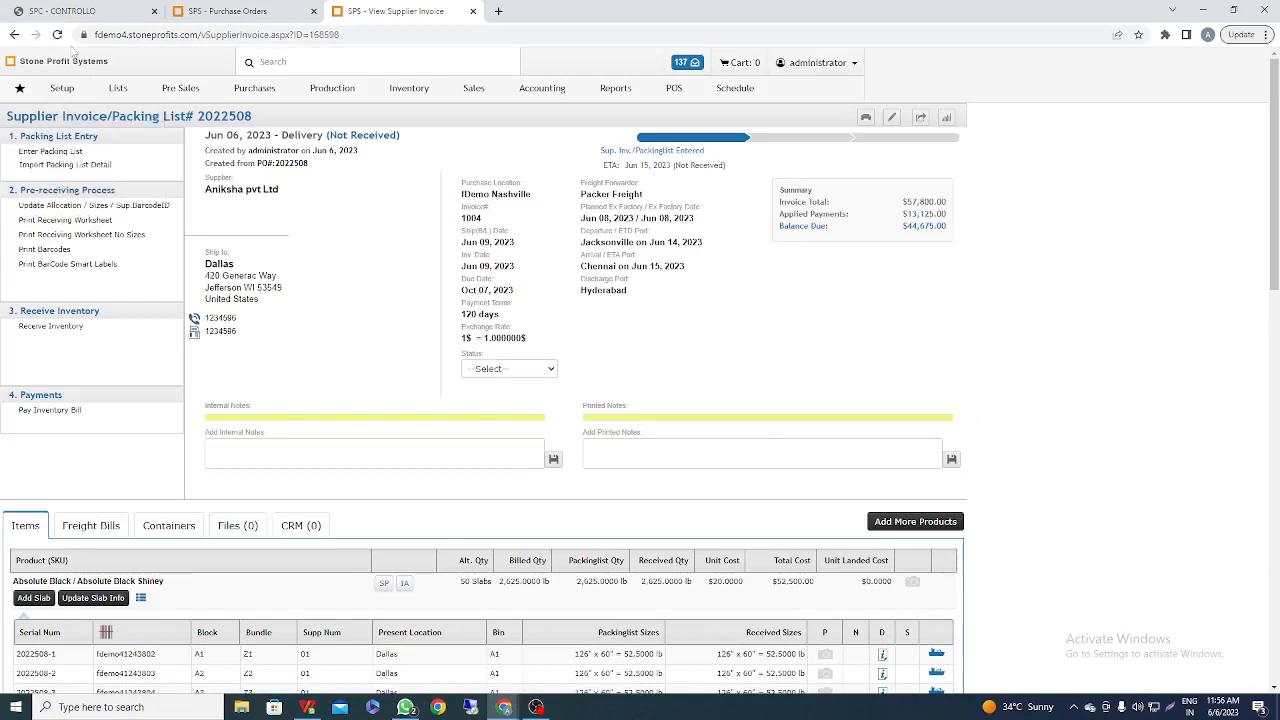
pyautogui.click(57, 34)
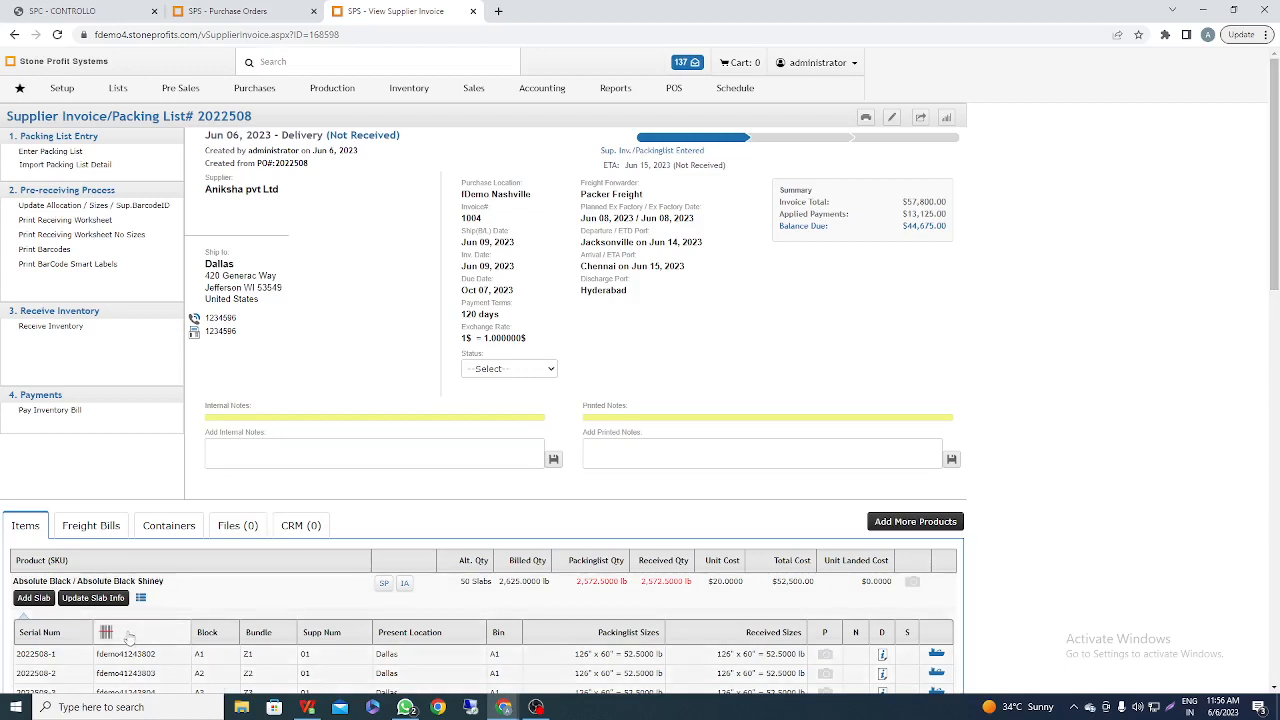
# Start a new slab entry for Absolute Black with bin A2 and a quantity of 2 slabs.
pyautogui.click(33, 598)
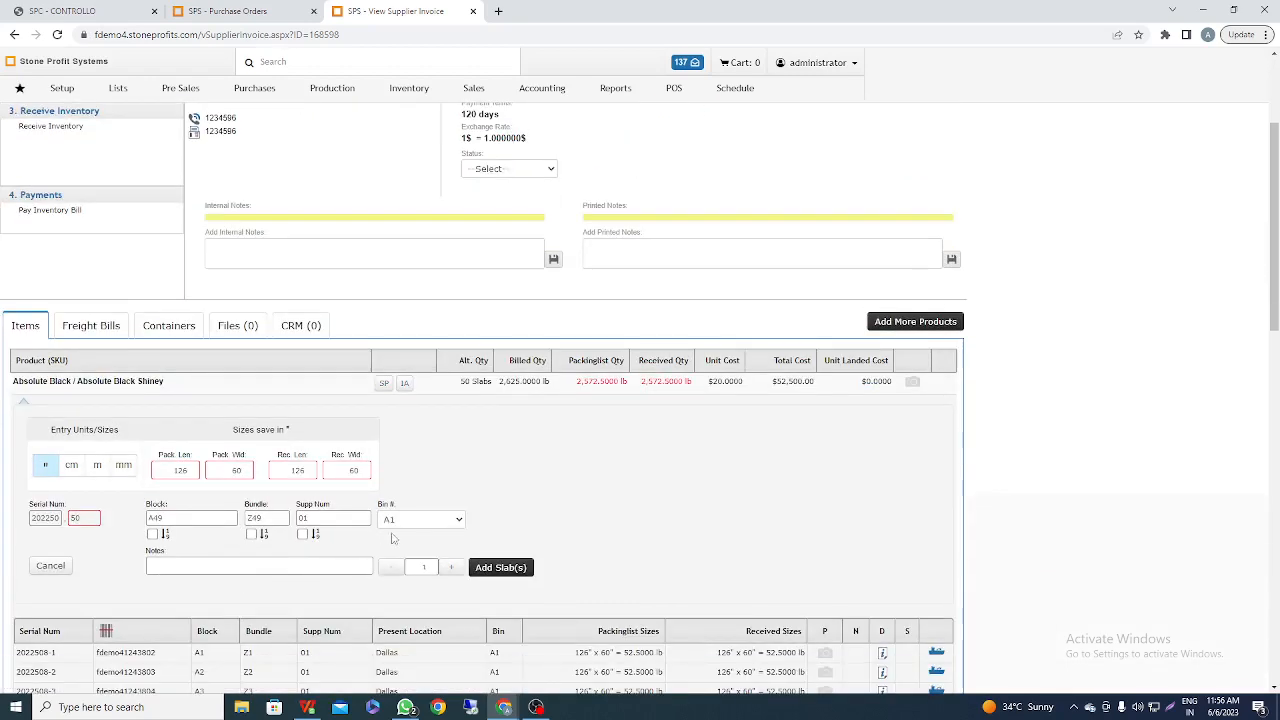
pyautogui.click(436, 520)
pyautogui.click(414, 558)
pyautogui.doubleClick(432, 569)
pyautogui.write('2')
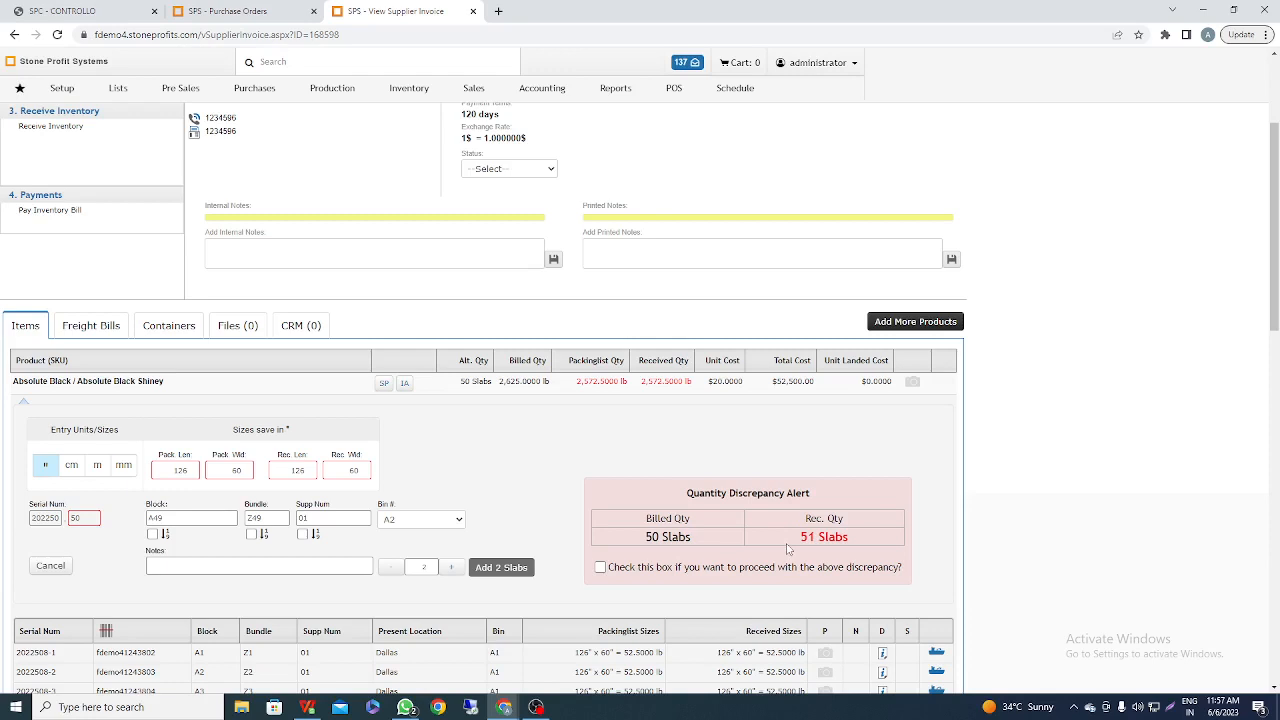
# Accept the quantity discrepancy, add the 2 slabs, and close the entry form to check the item's quantities.
pyautogui.click(601, 569)
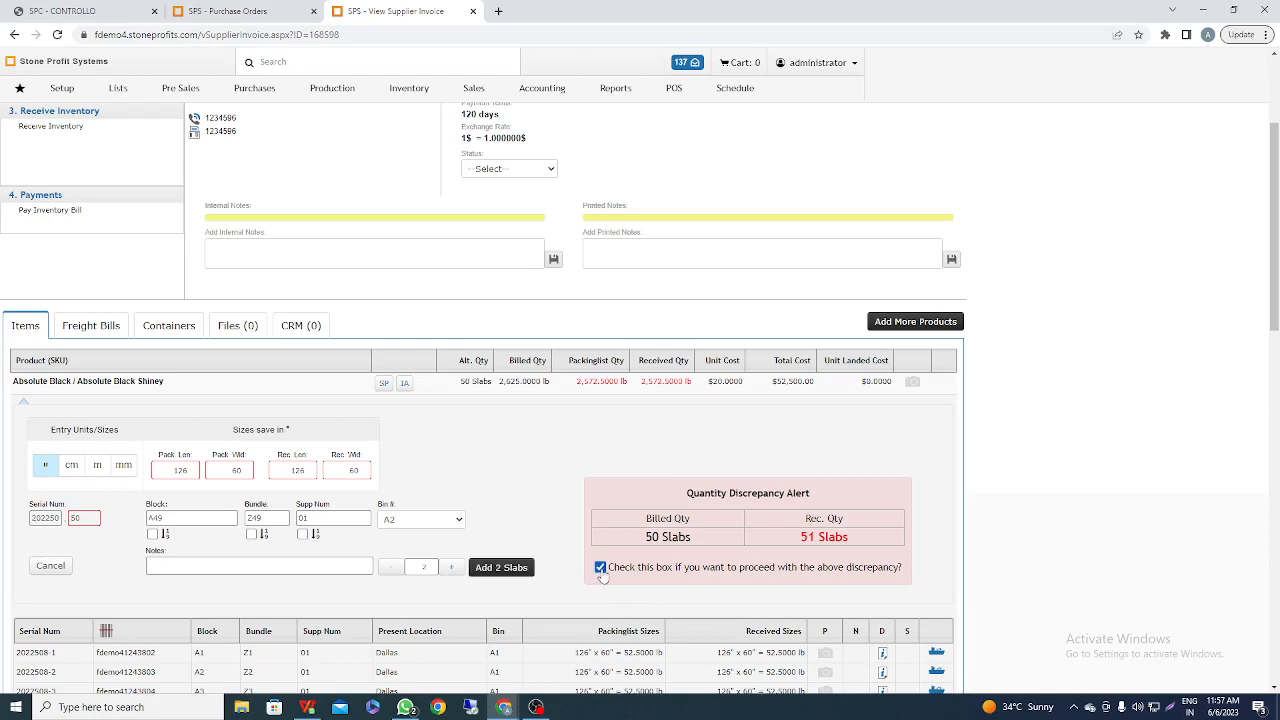
pyautogui.click(510, 570)
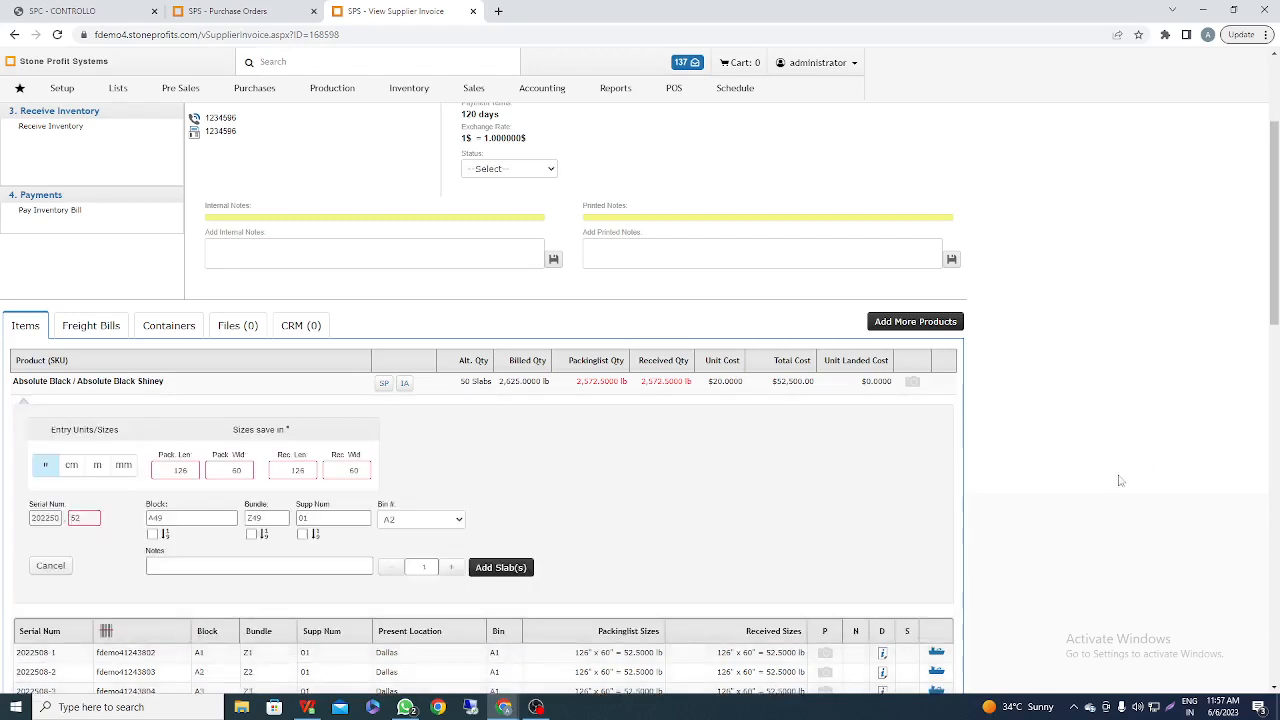
pyautogui.click(50, 565)
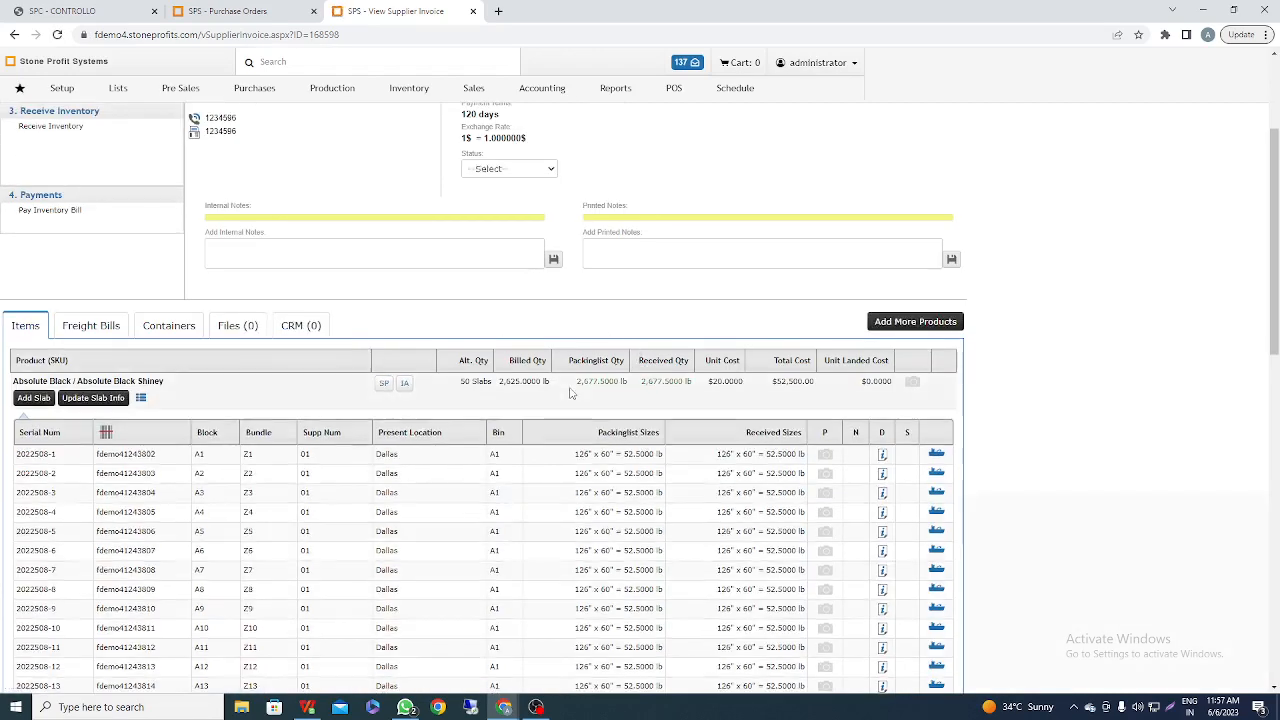
pyautogui.moveTo(576, 381); pyautogui.dragTo(694, 390)
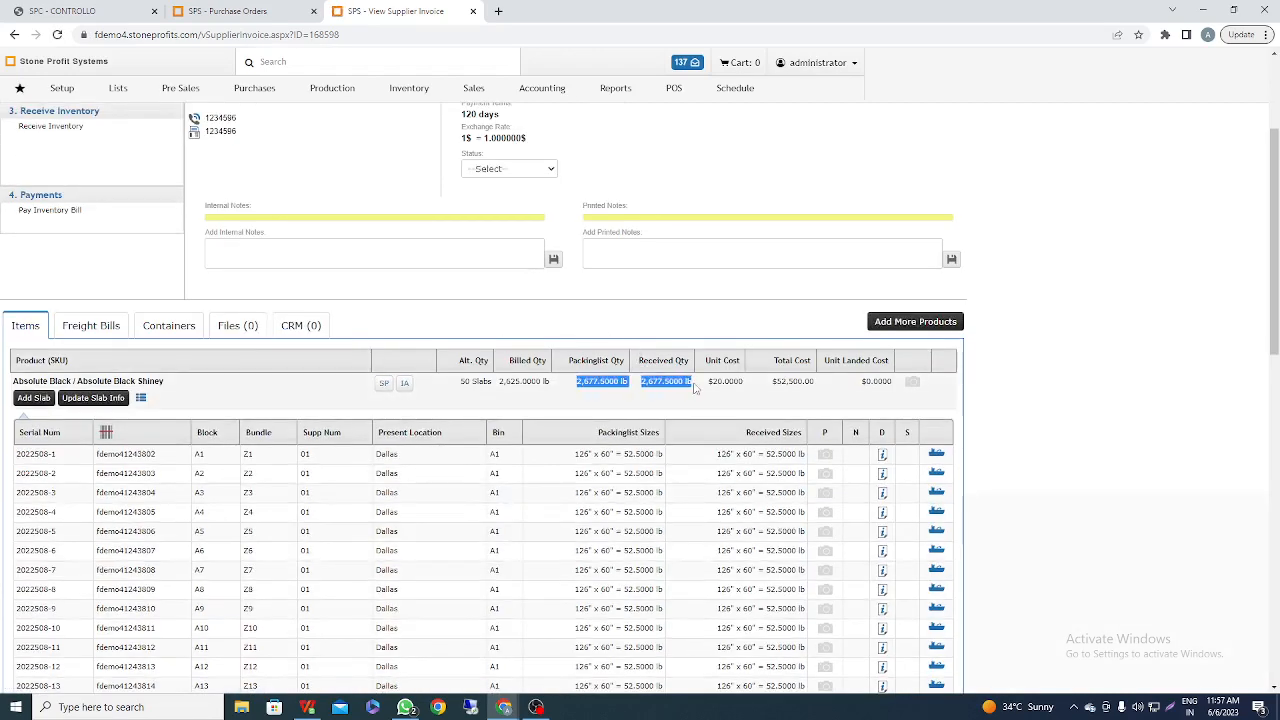
pyautogui.click(619, 405)
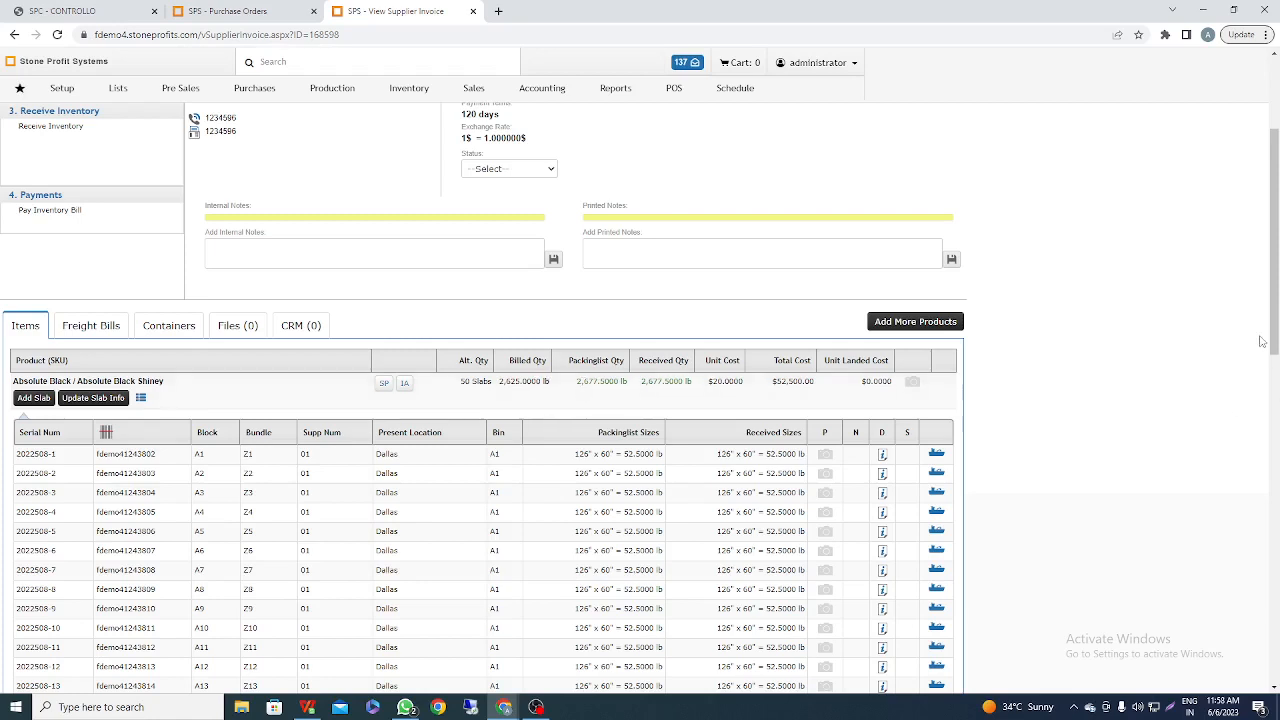
# Delete the extra slab numbered 51 from the Absolute Black list and reload the supplier invoice.
pyautogui.click(97, 399)
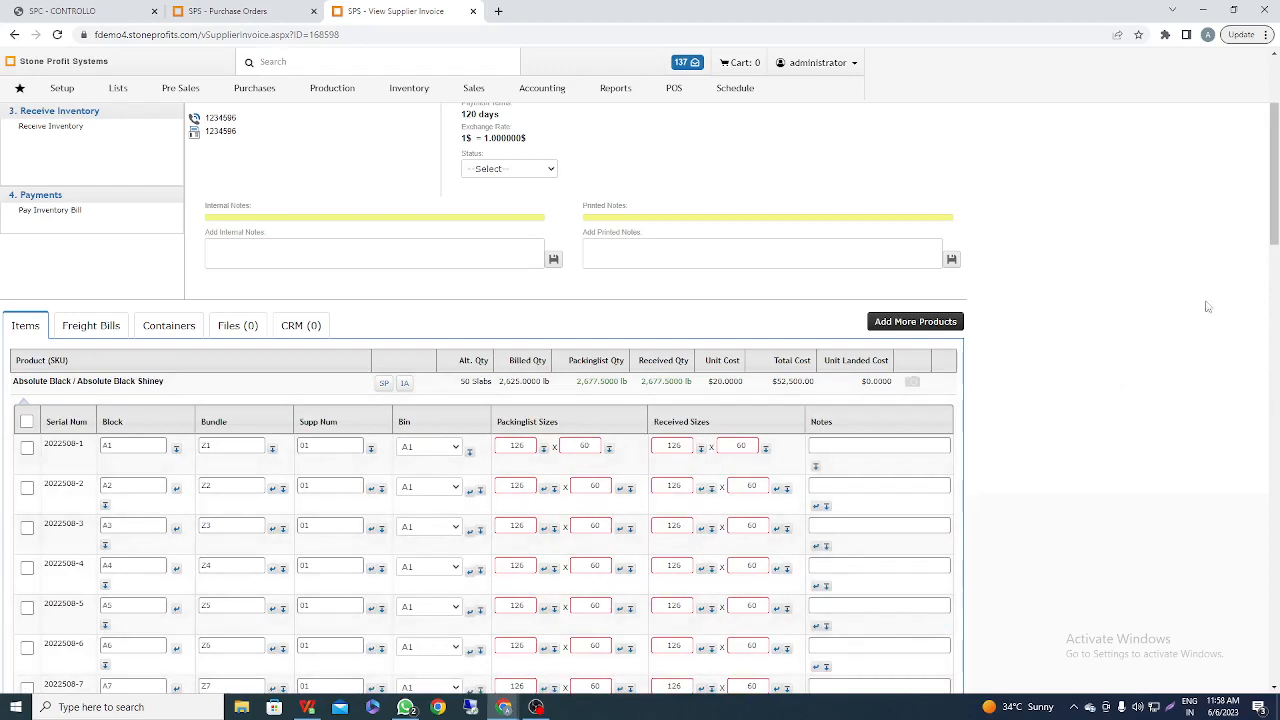
pyautogui.moveTo(1275, 210); pyautogui.dragTo(1275, 650)
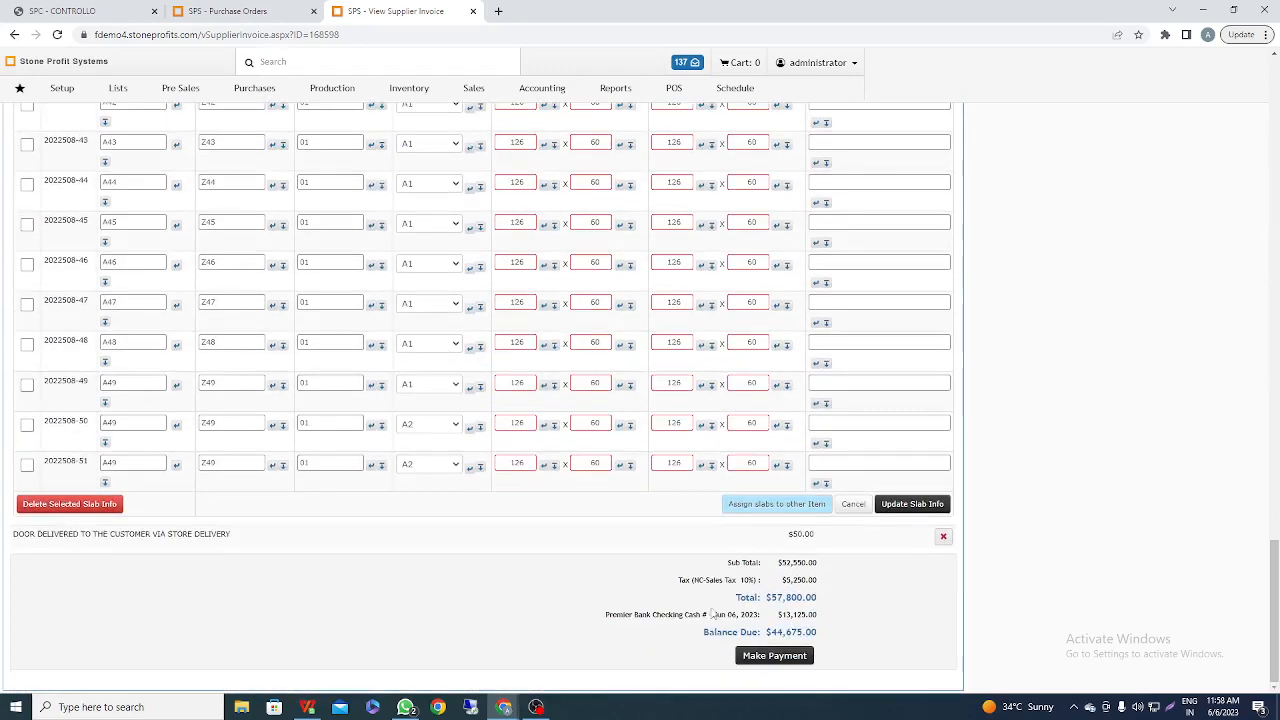
pyautogui.click(27, 465)
pyautogui.click(55, 506)
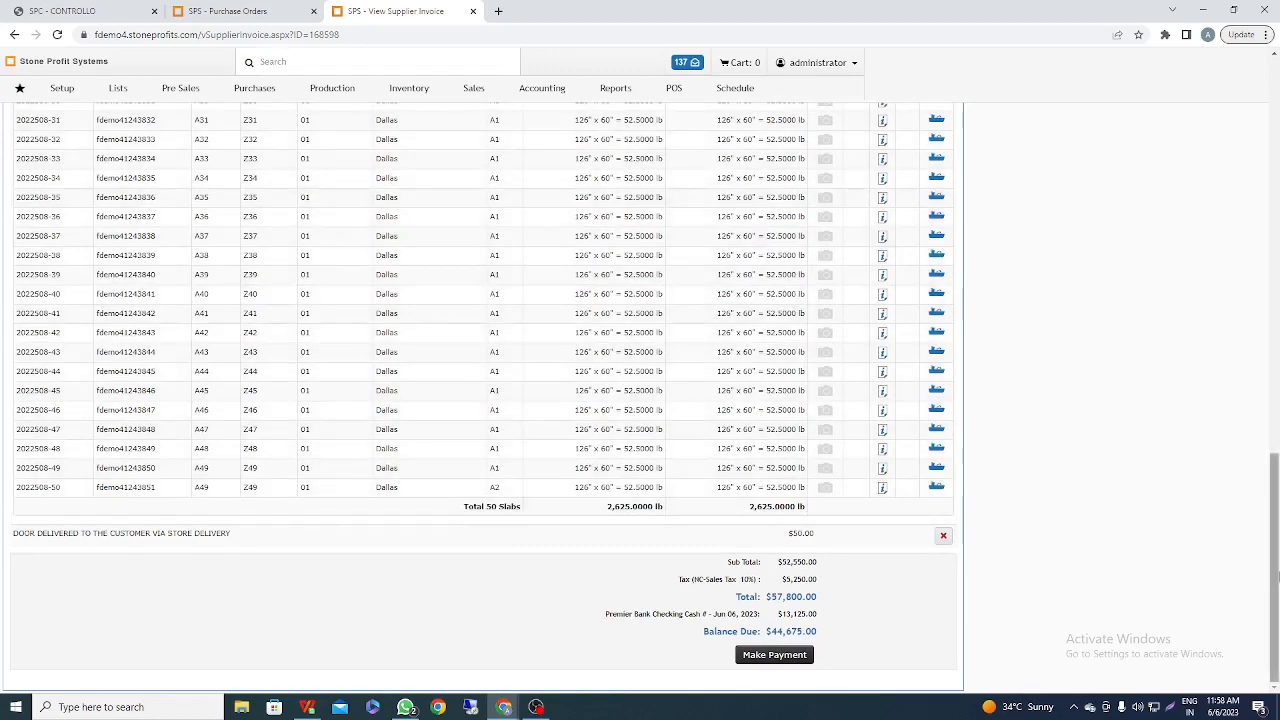
pyautogui.moveTo(1276, 583); pyautogui.dragTo(1228, 121)
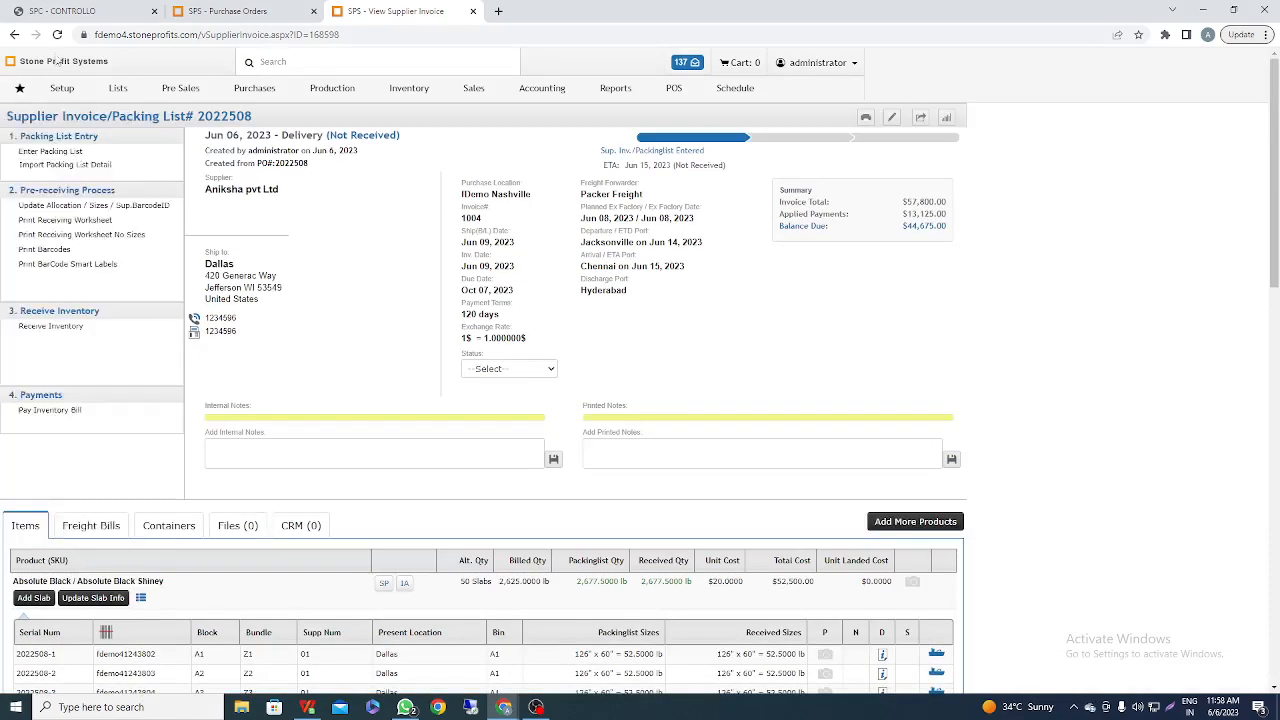
pyautogui.click(57, 34)
# Start receiving the invoice's inventory and view the supplier's freight history.
pyautogui.click(46, 327)
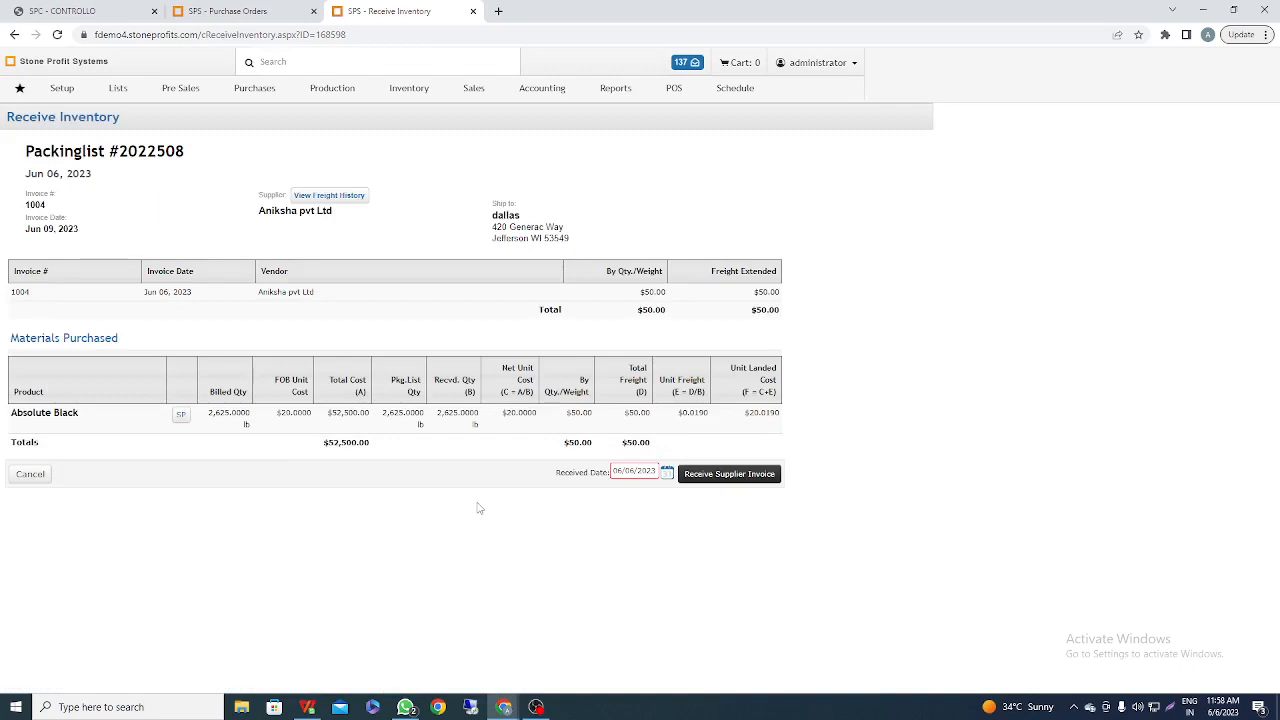
pyautogui.click(341, 198)
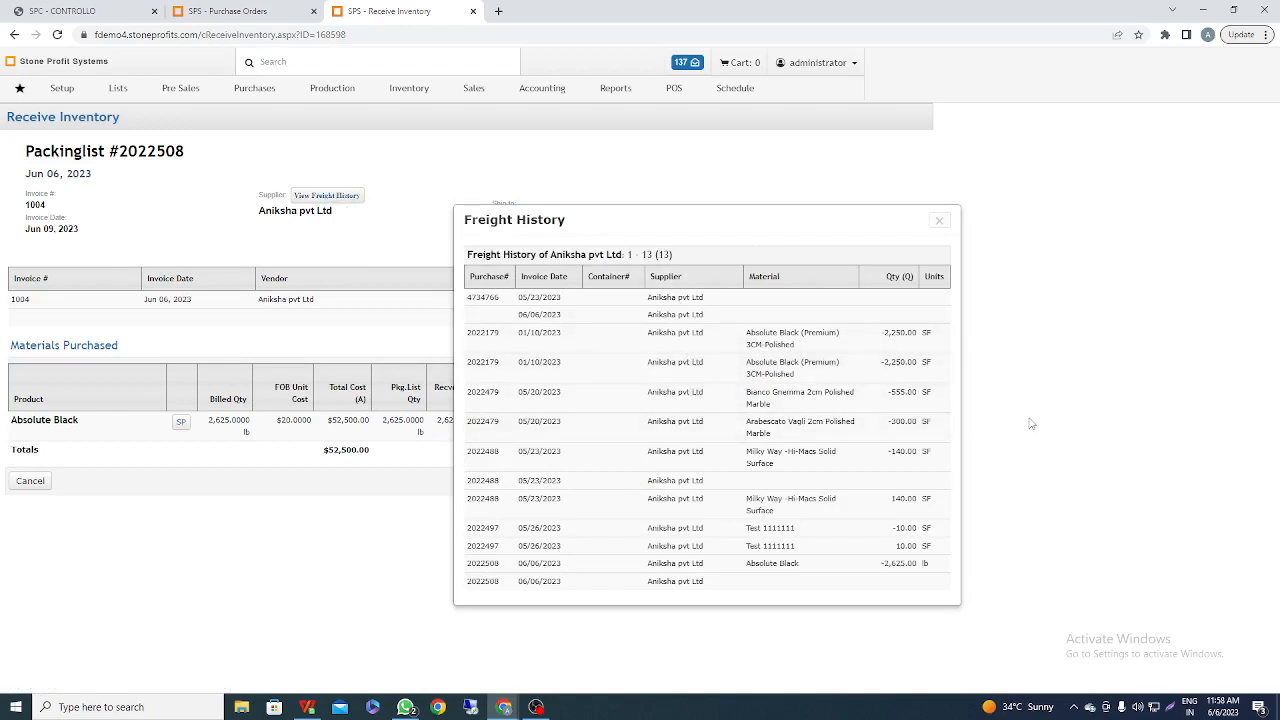
pyautogui.click(940, 222)
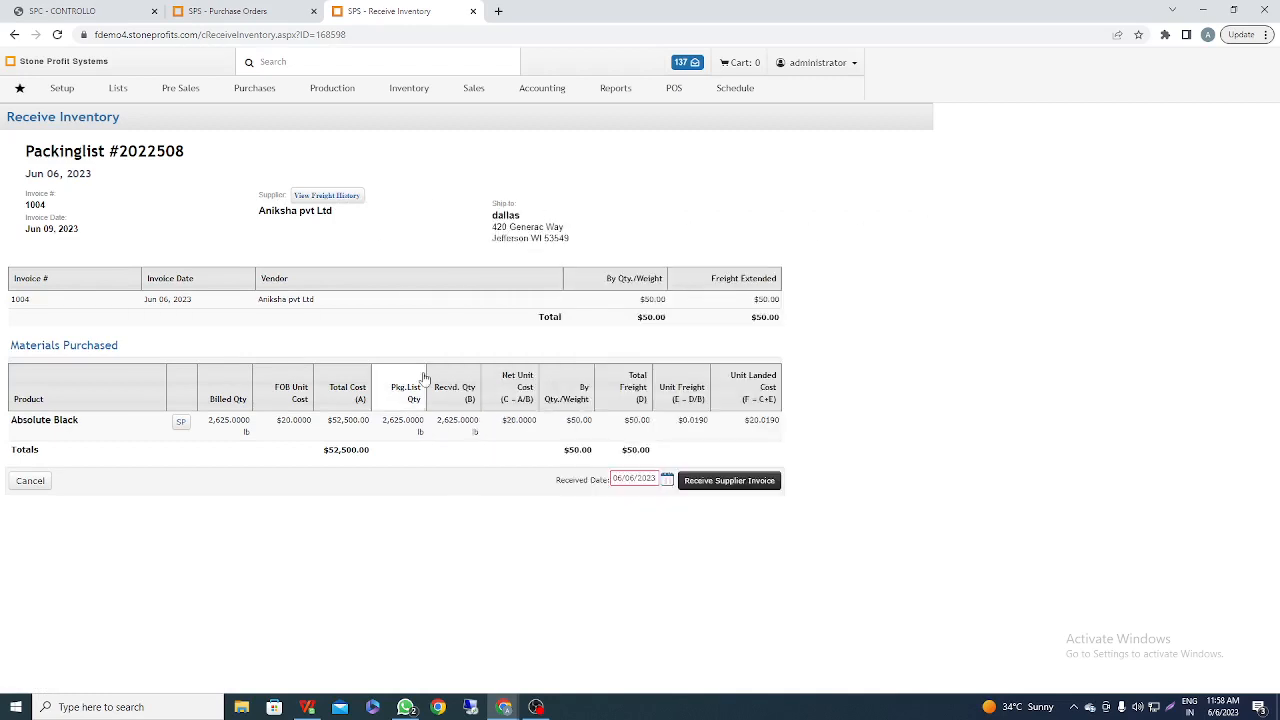
# Set the received date to June 10, 2023 and receive the supplier invoice.
pyautogui.doubleClick(634, 480)
pyautogui.press('BackSpace')
pyautogui.write('10')
pyautogui.click(727, 486)
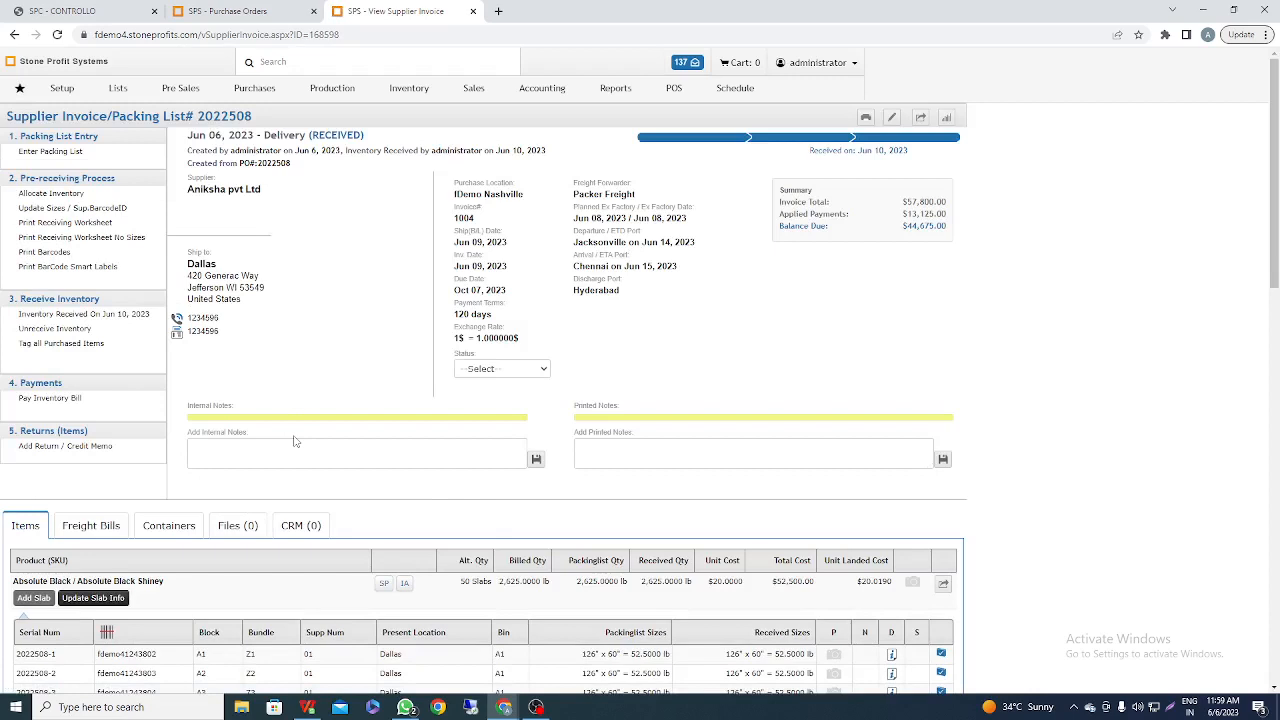
# Review the received slabs' current sizes and supplier barcode fields in the allocation details, leaving without updating them.
pyautogui.click(76, 208)
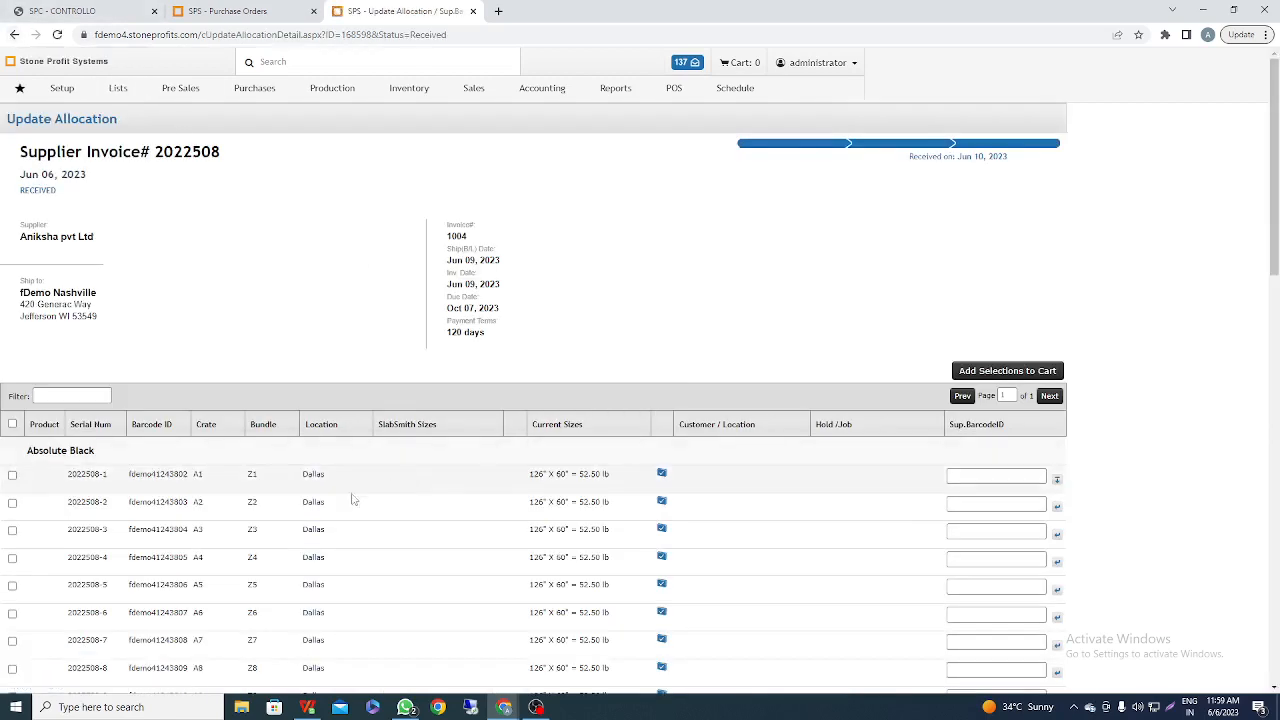
pyautogui.scroll(-2, 1000, 520)
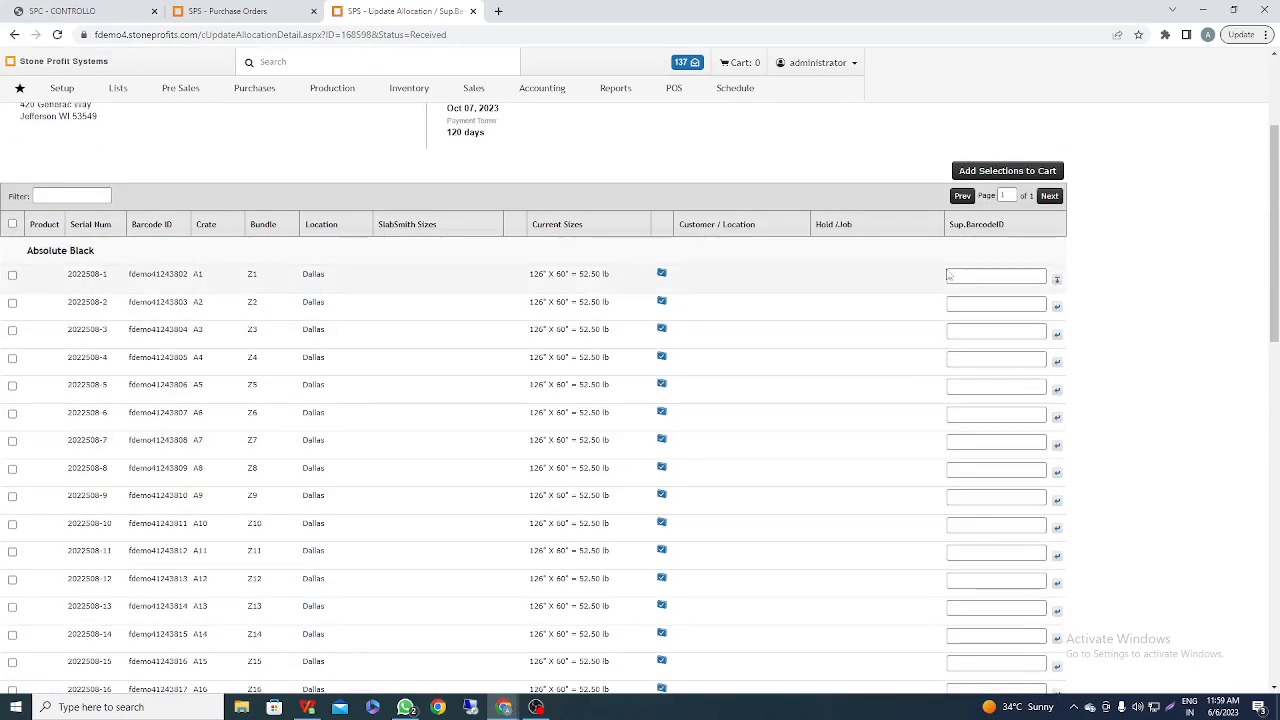
pyautogui.click(978, 276)
pyautogui.click(547, 286)
pyautogui.tripleClick(541, 280)
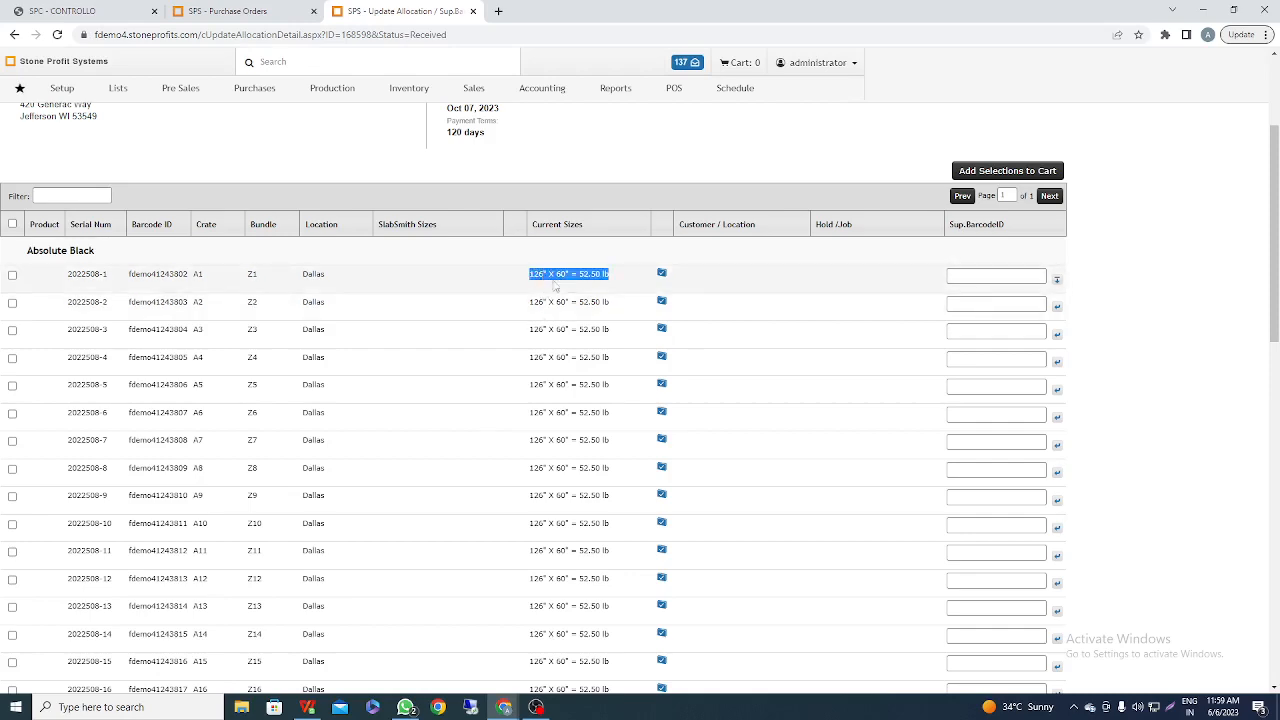
pyautogui.click(1170, 280)
pyautogui.scroll(-1, 1143, 358)
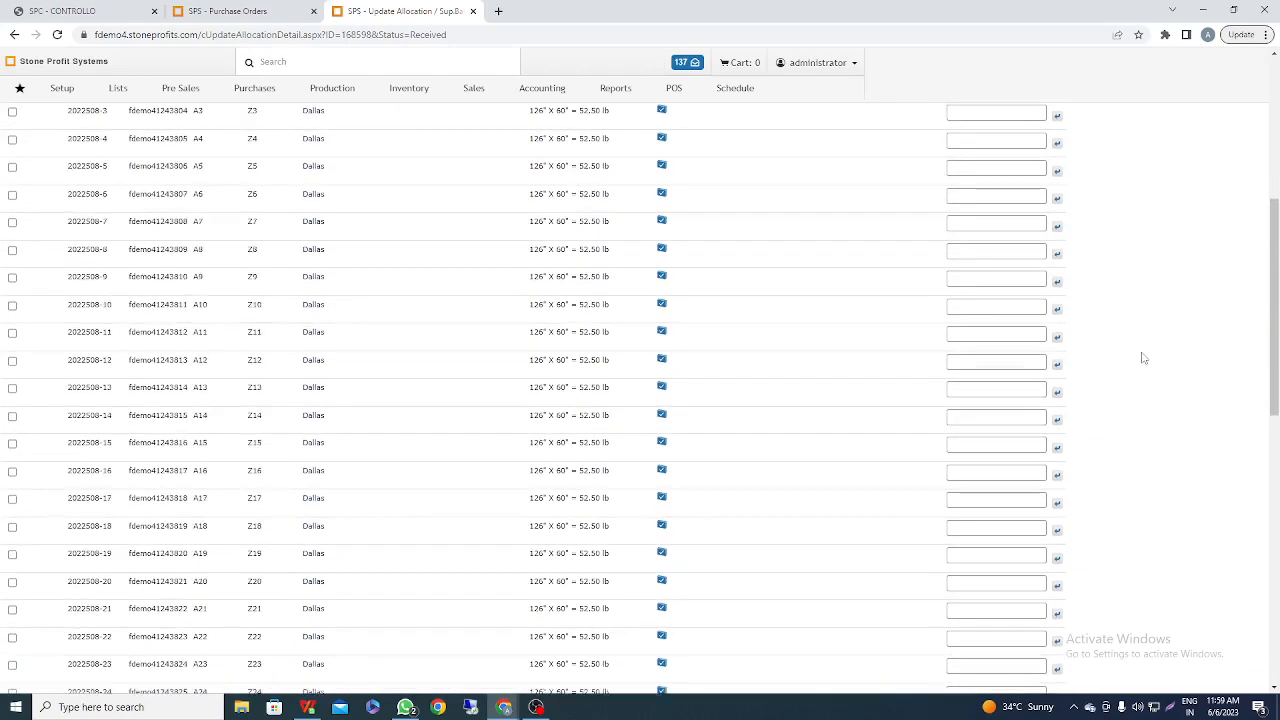
pyautogui.scroll(3, 1143, 358)
pyautogui.scroll(3, 1143, 358)
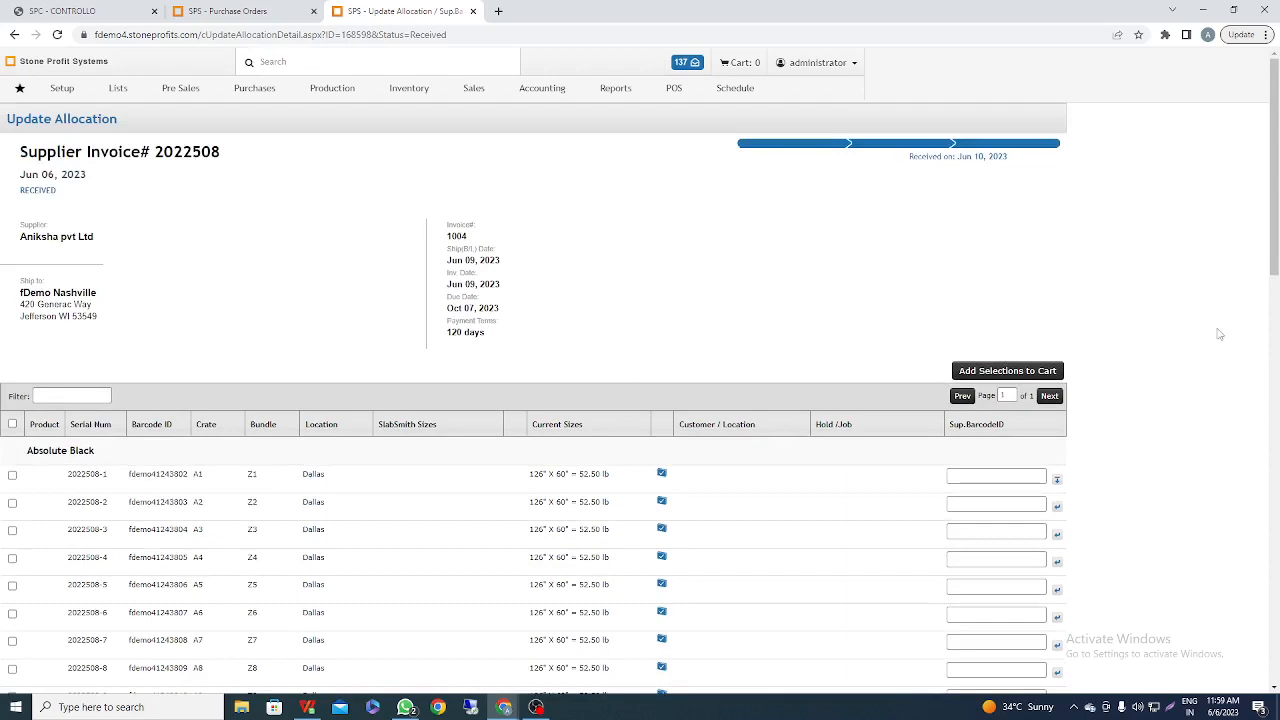
pyautogui.moveTo(1277, 243); pyautogui.dragTo(1277, 650)
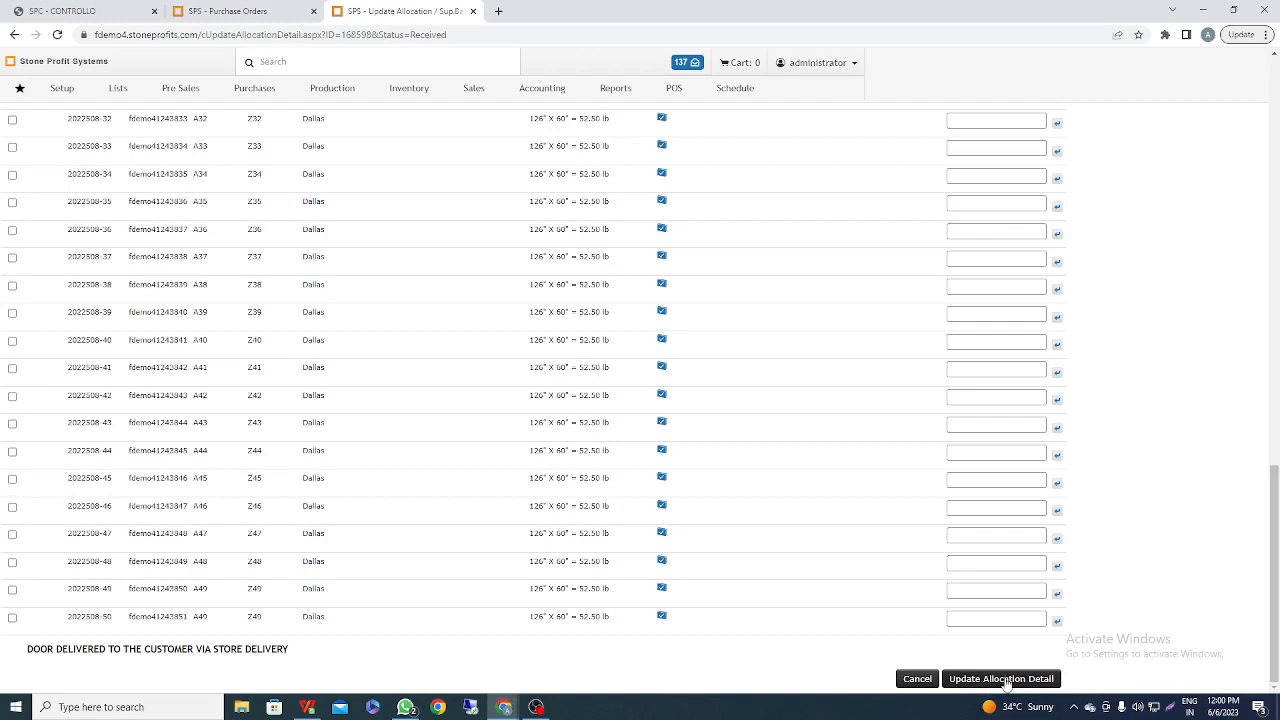
pyautogui.click(917, 680)
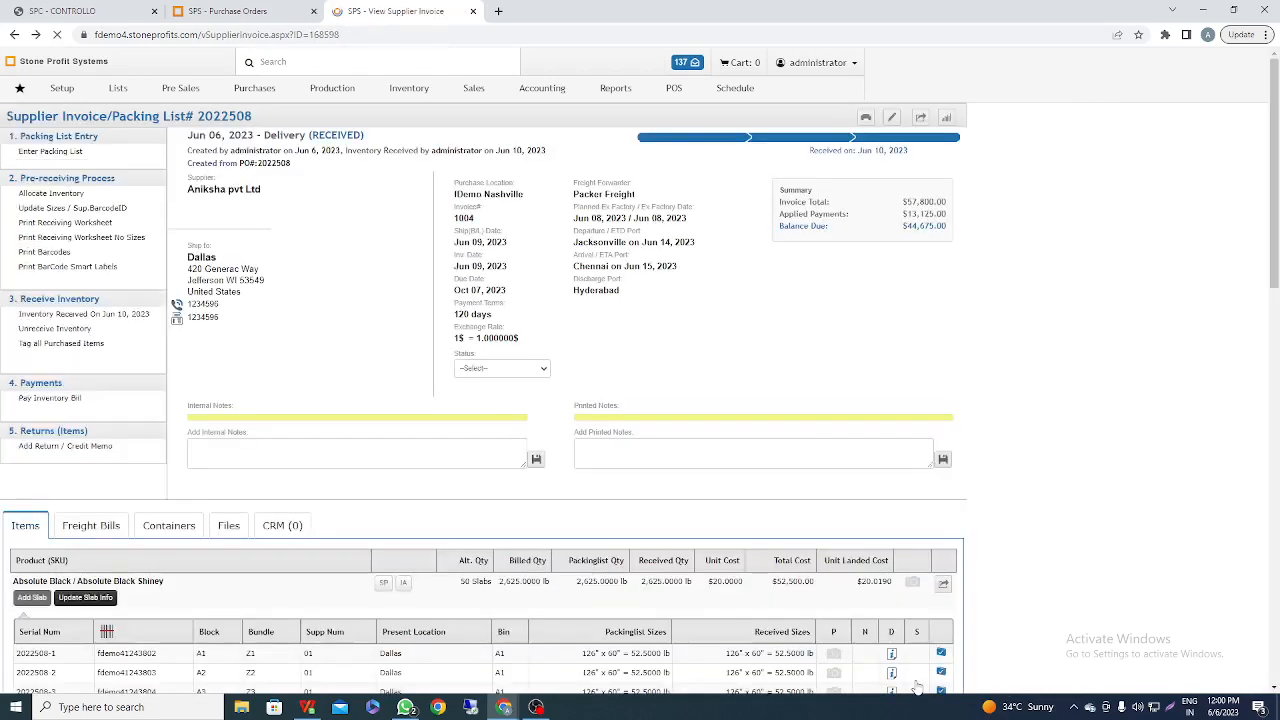
# View the invoice's receiving worksheet in a full-size window, examine the first slab's size and measured-area columns, and leave the worksheet.
pyautogui.click(80, 225)
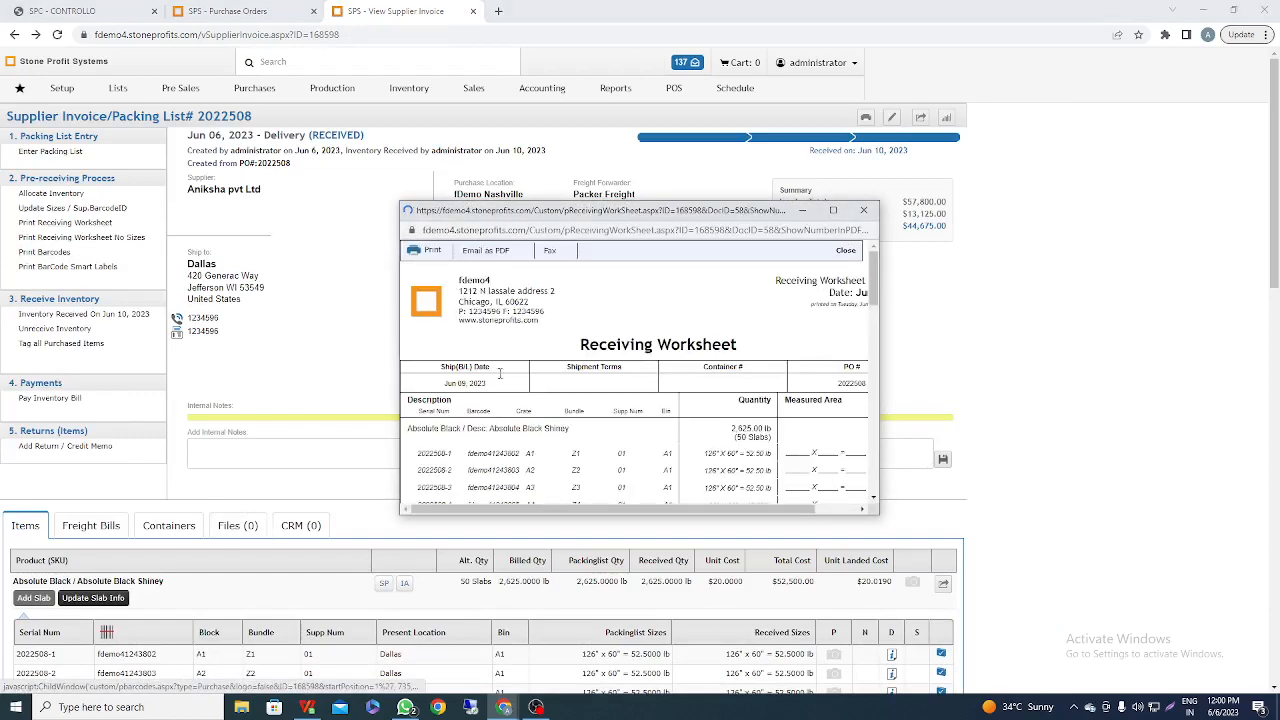
pyautogui.click(833, 210)
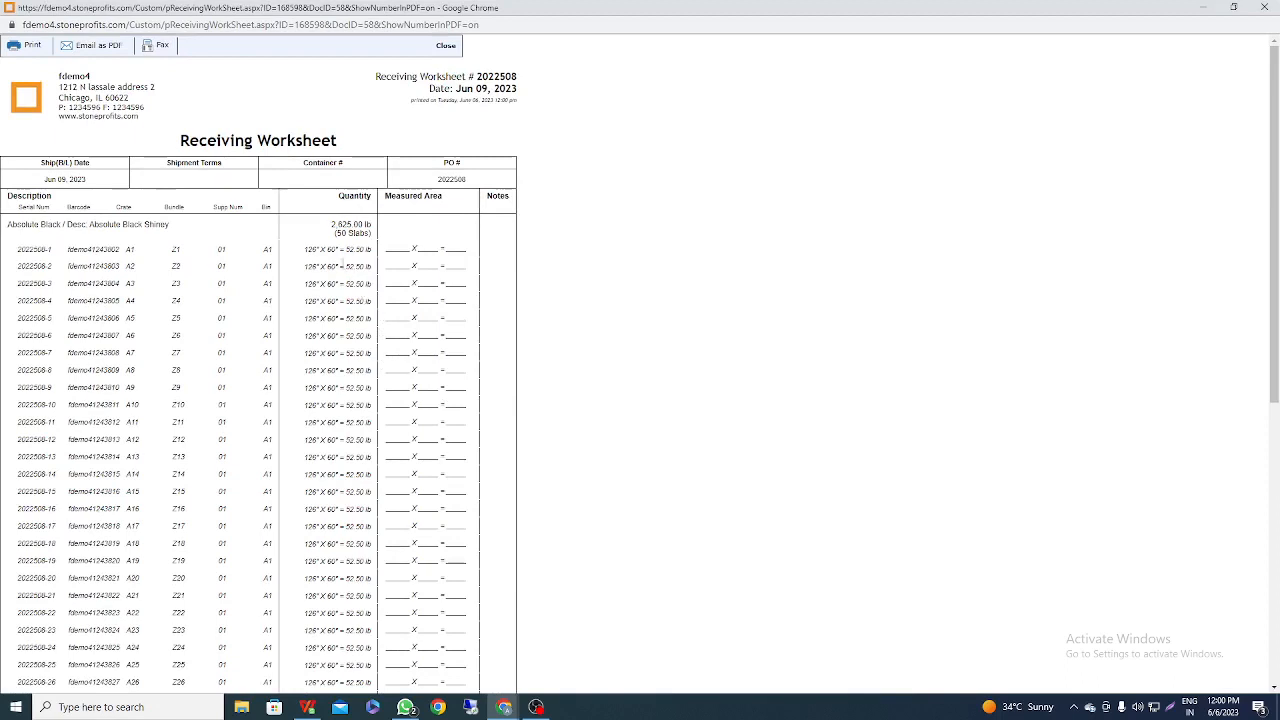
pyautogui.moveTo(305, 249); pyautogui.dragTo(372, 251)
pyautogui.click(414, 246)
pyautogui.click(1207, 12)
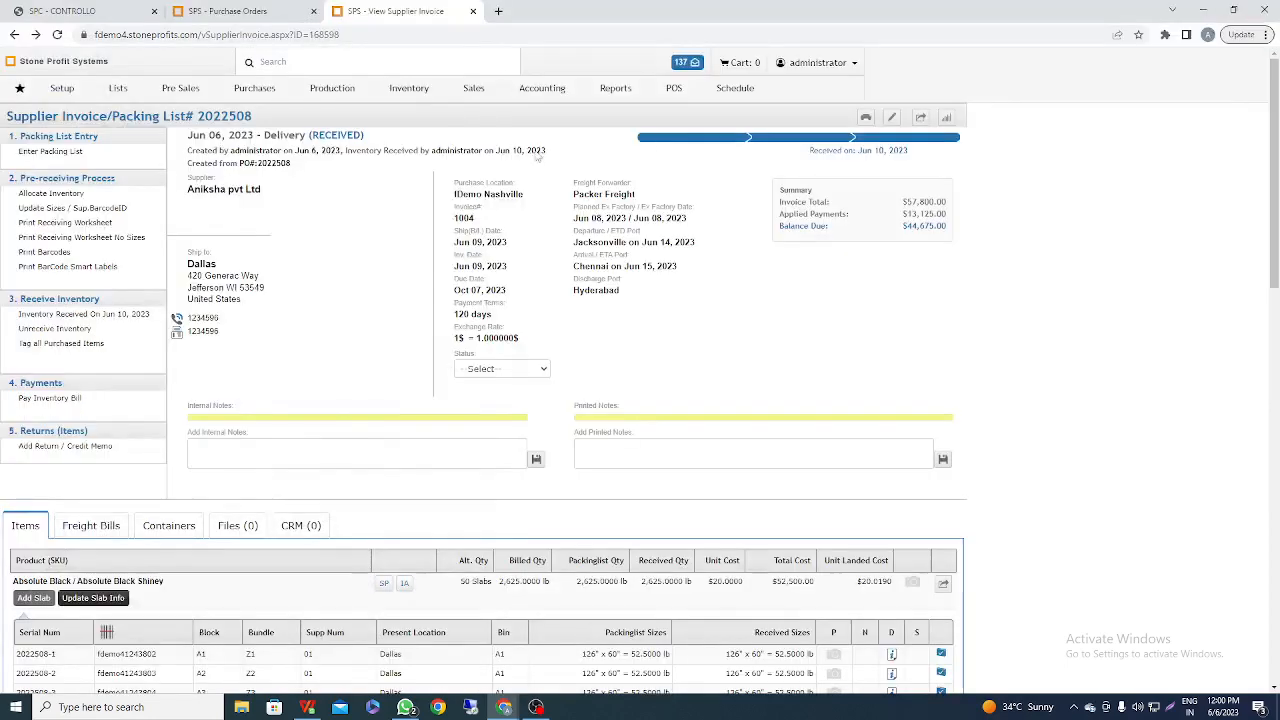
# View the receiving worksheet without sizes in a full-size window and close it.
pyautogui.click(85, 240)
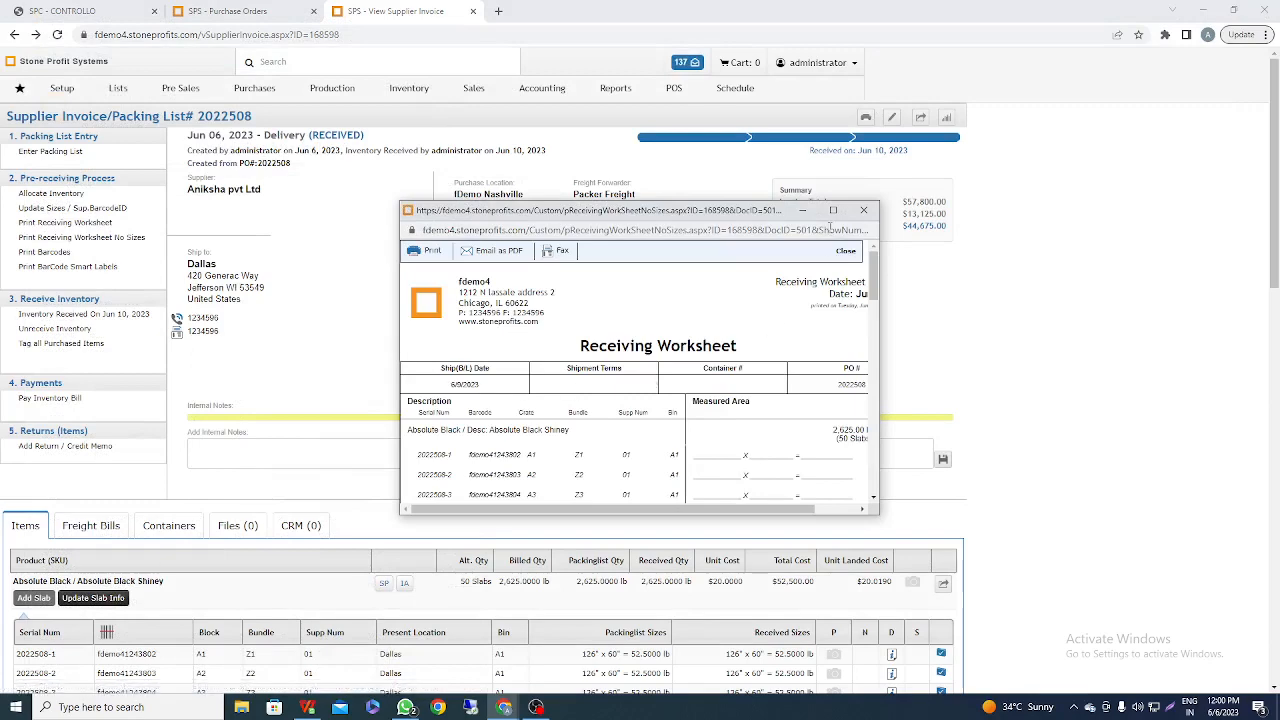
pyautogui.click(833, 210)
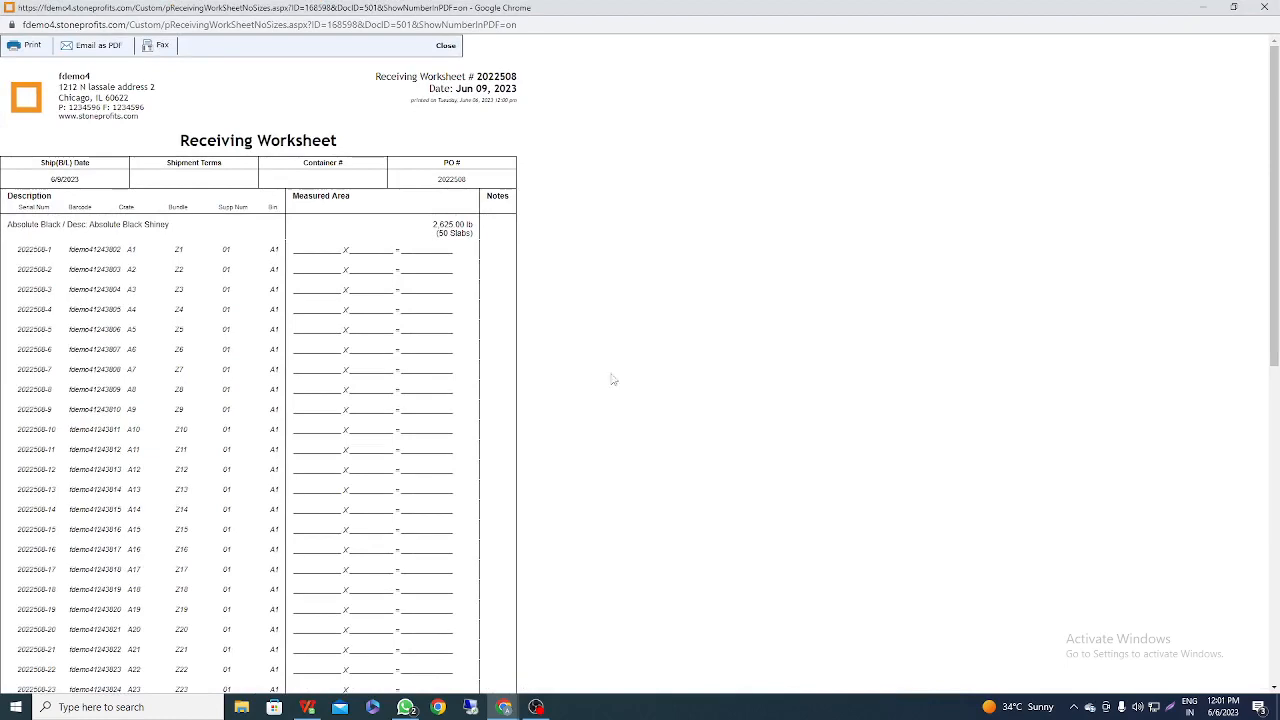
pyautogui.click(1264, 7)
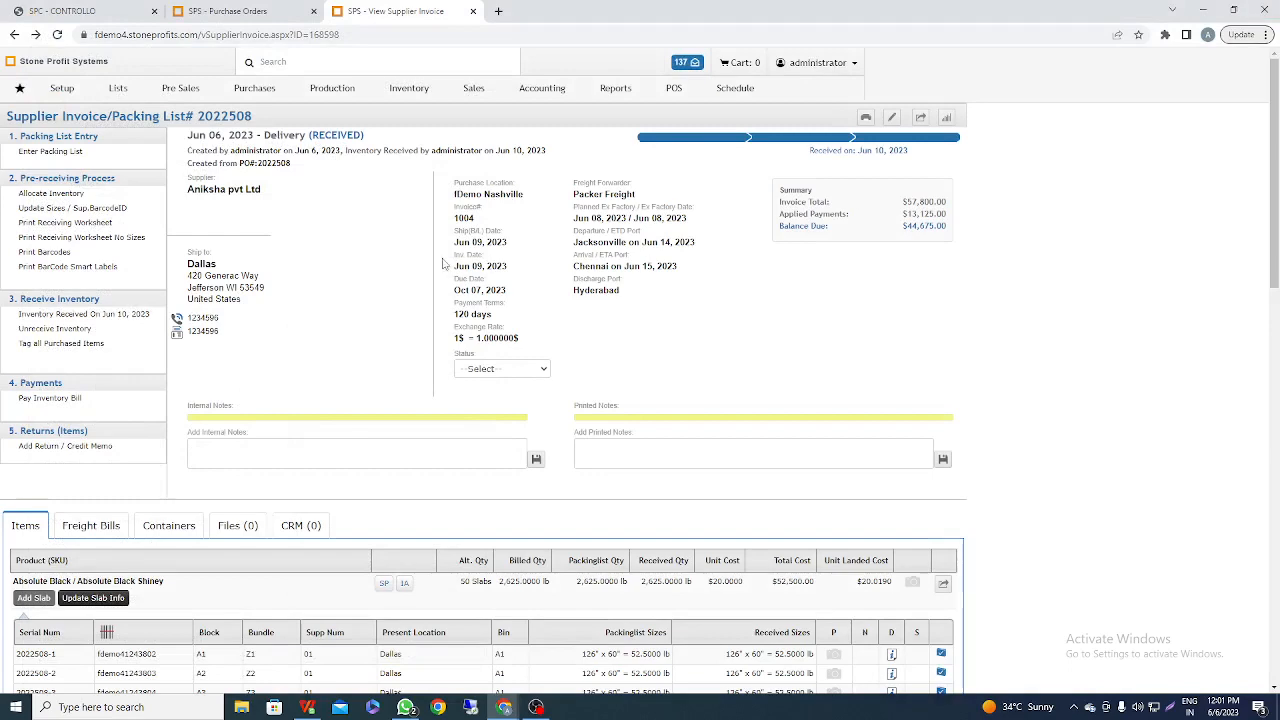
# Generate the standard barcode labels for the Absolute Black slabs, look through them at full size, and close them.
pyautogui.click(52, 254)
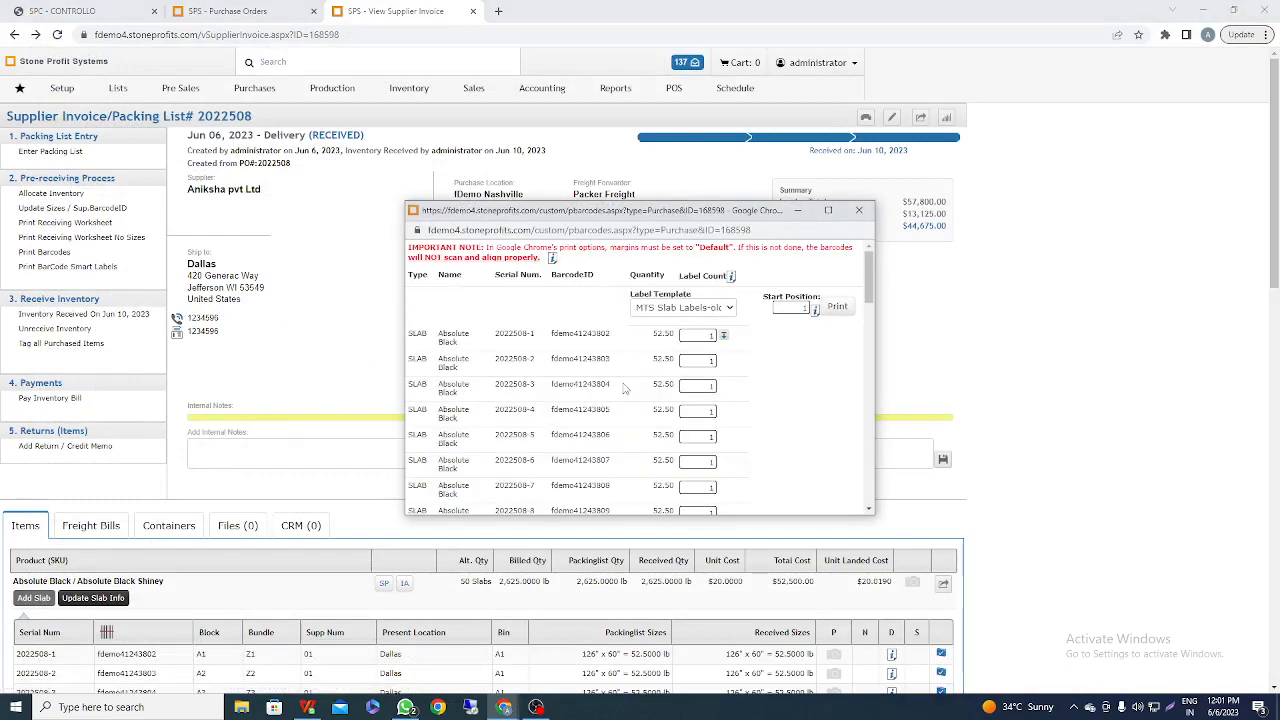
pyautogui.click(828, 211)
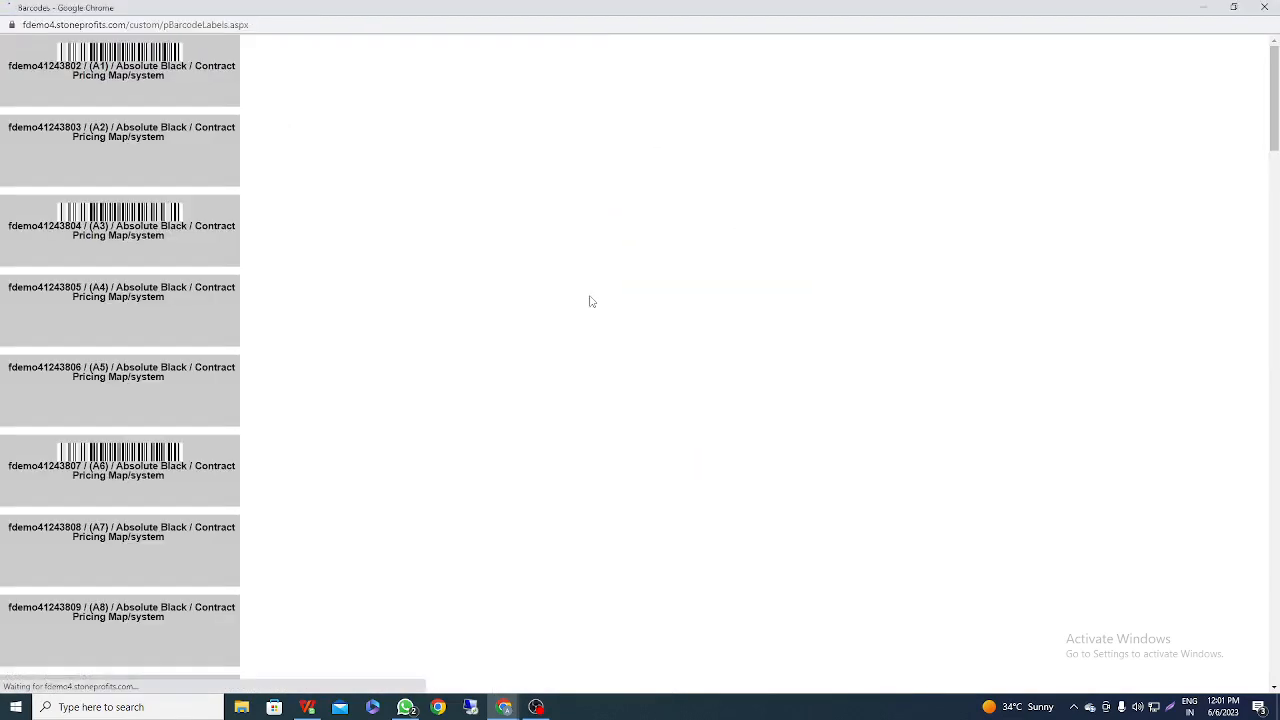
pyautogui.scroll(-7, 313, 457)
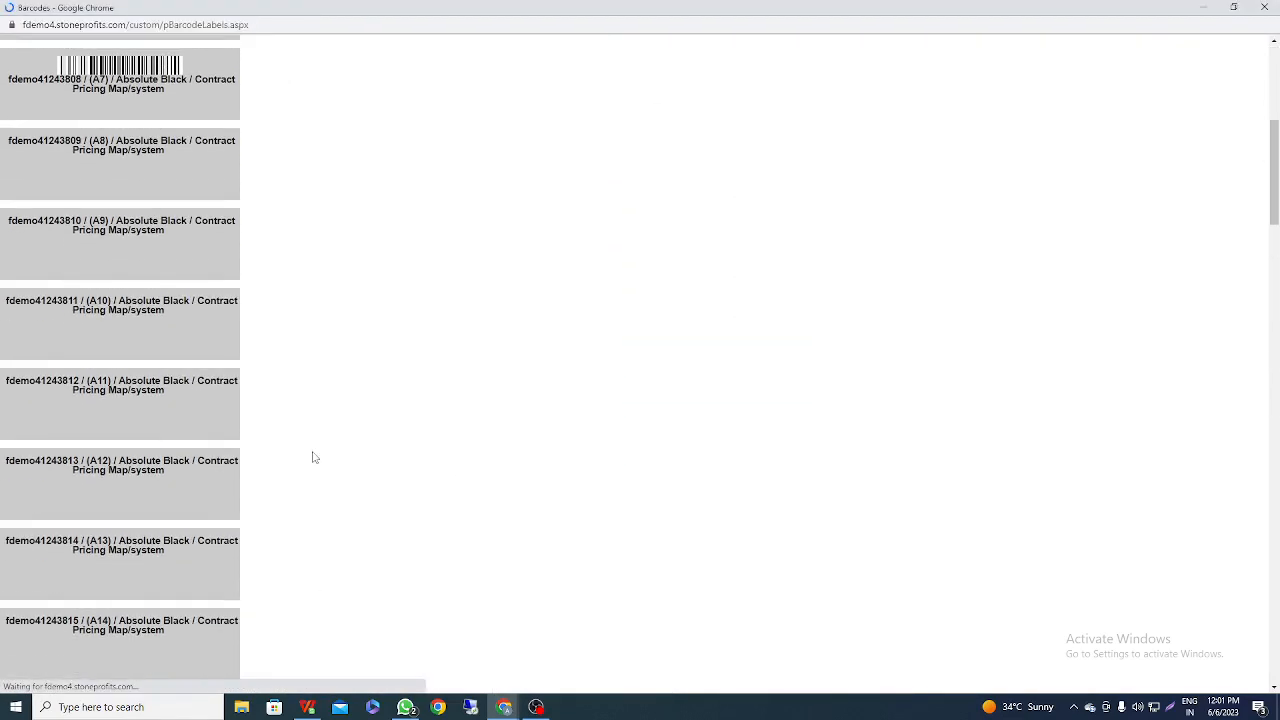
pyautogui.scroll(-5, 313, 457)
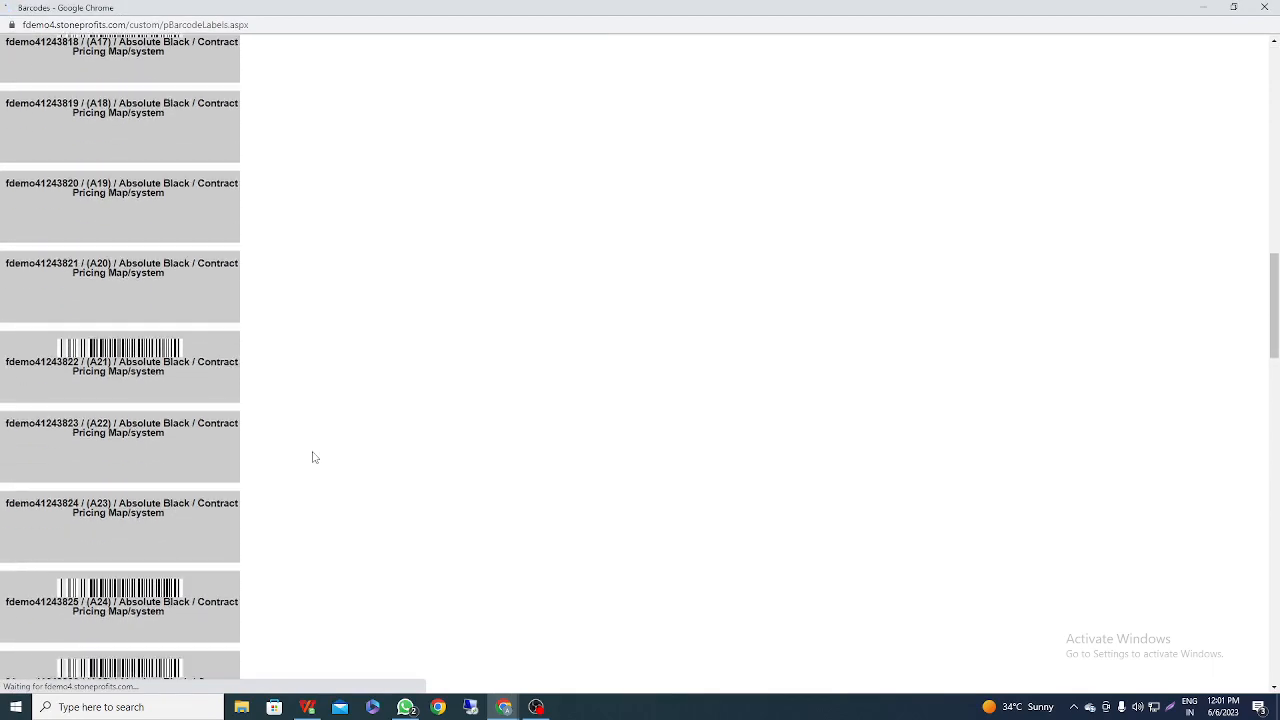
pyautogui.click(1266, 7)
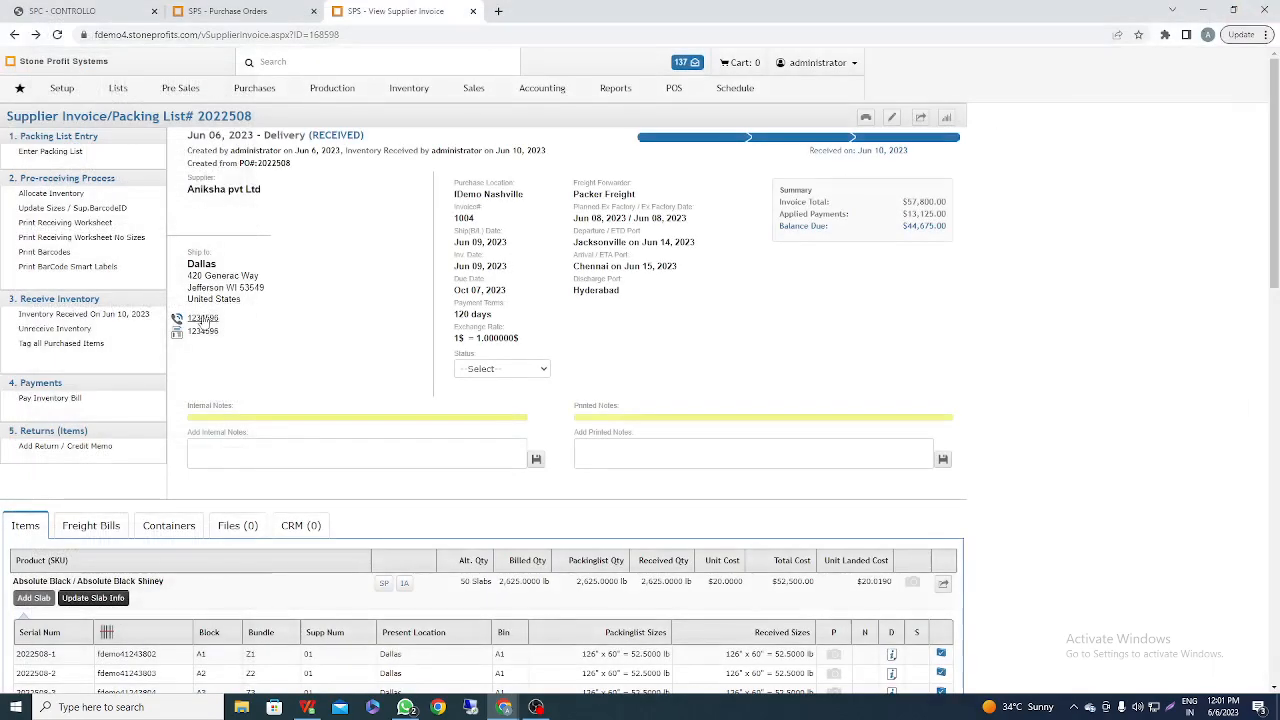
# Generate the barcode smart labels for the Absolute Black slabs and close the label preview.
pyautogui.click(57, 267)
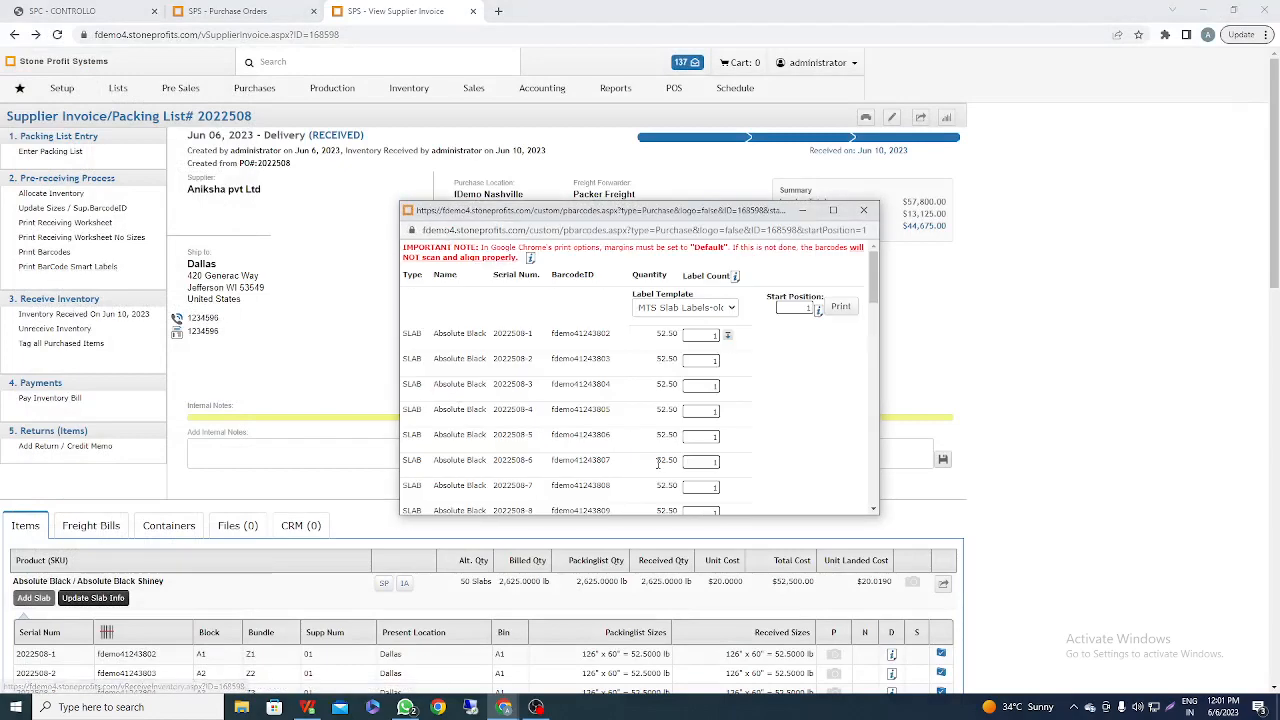
pyautogui.click(840, 307)
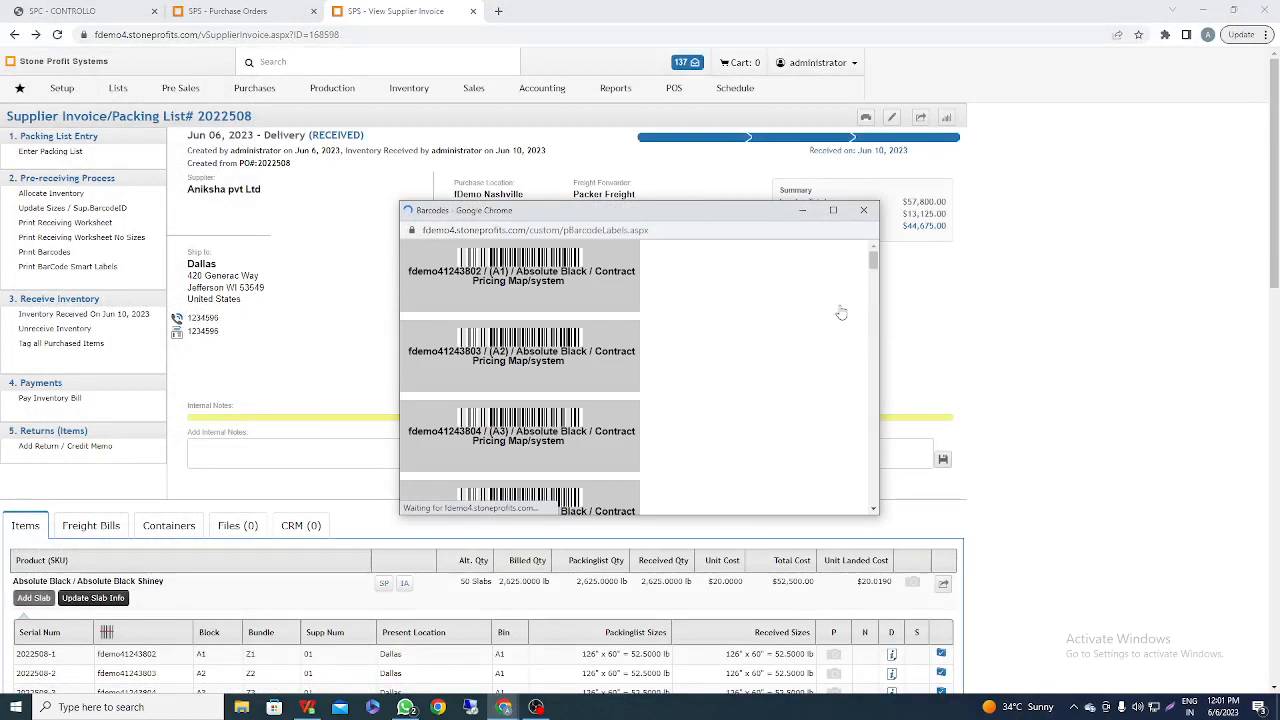
pyautogui.click(862, 212)
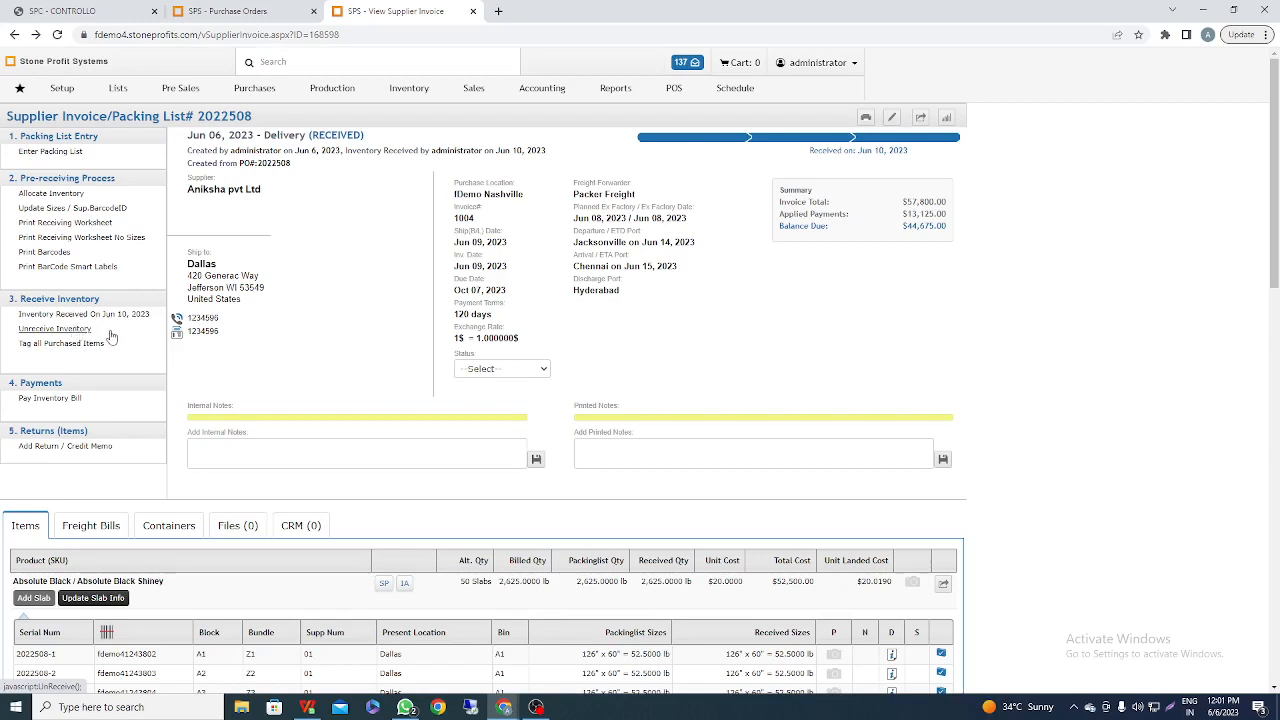
# Tag all of the invoice's purchased items into the cart and view the new hold form for them without creating a hold.
pyautogui.click(92, 347)
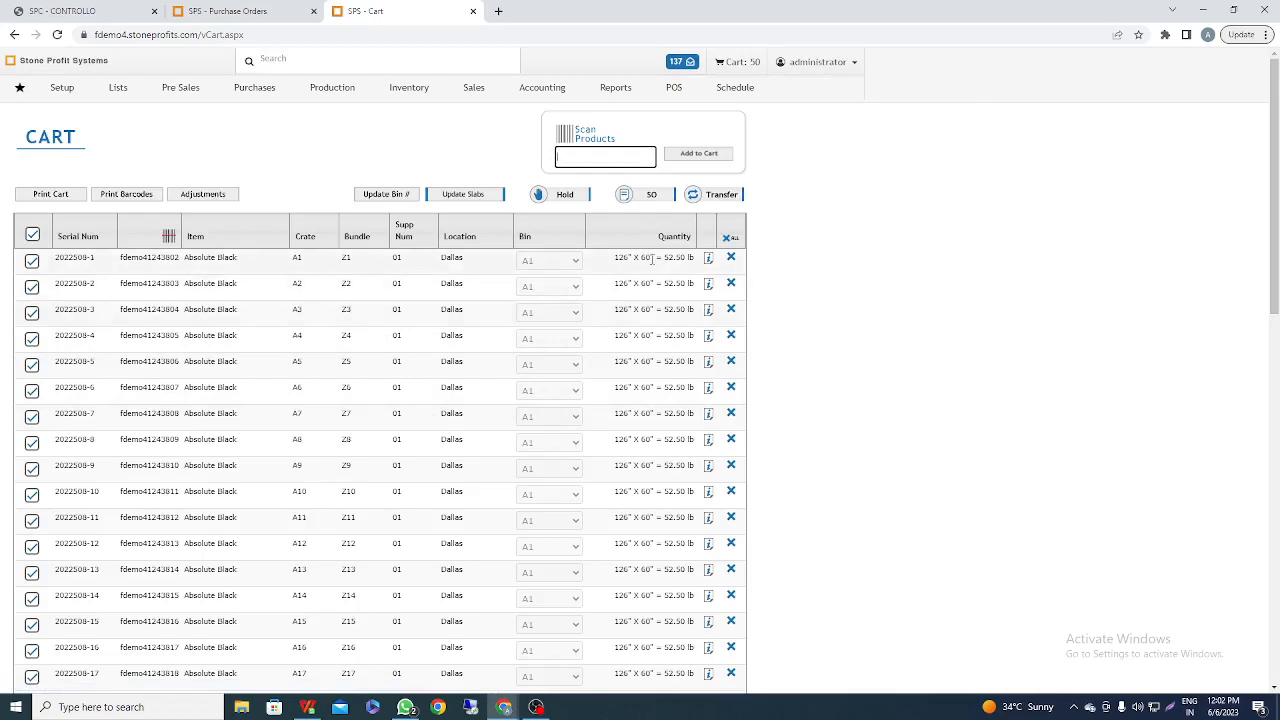
pyautogui.scroll(-3, 316, 388)
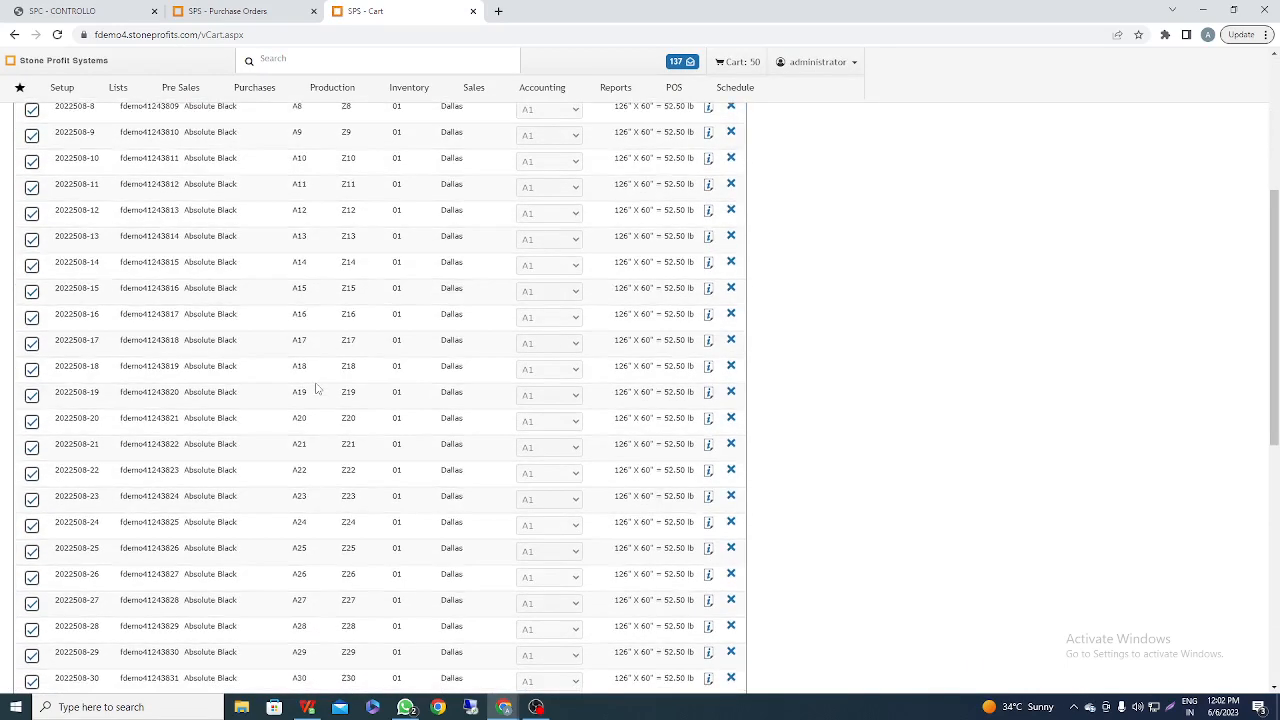
pyautogui.scroll(3, 316, 388)
pyautogui.scroll(1, 316, 388)
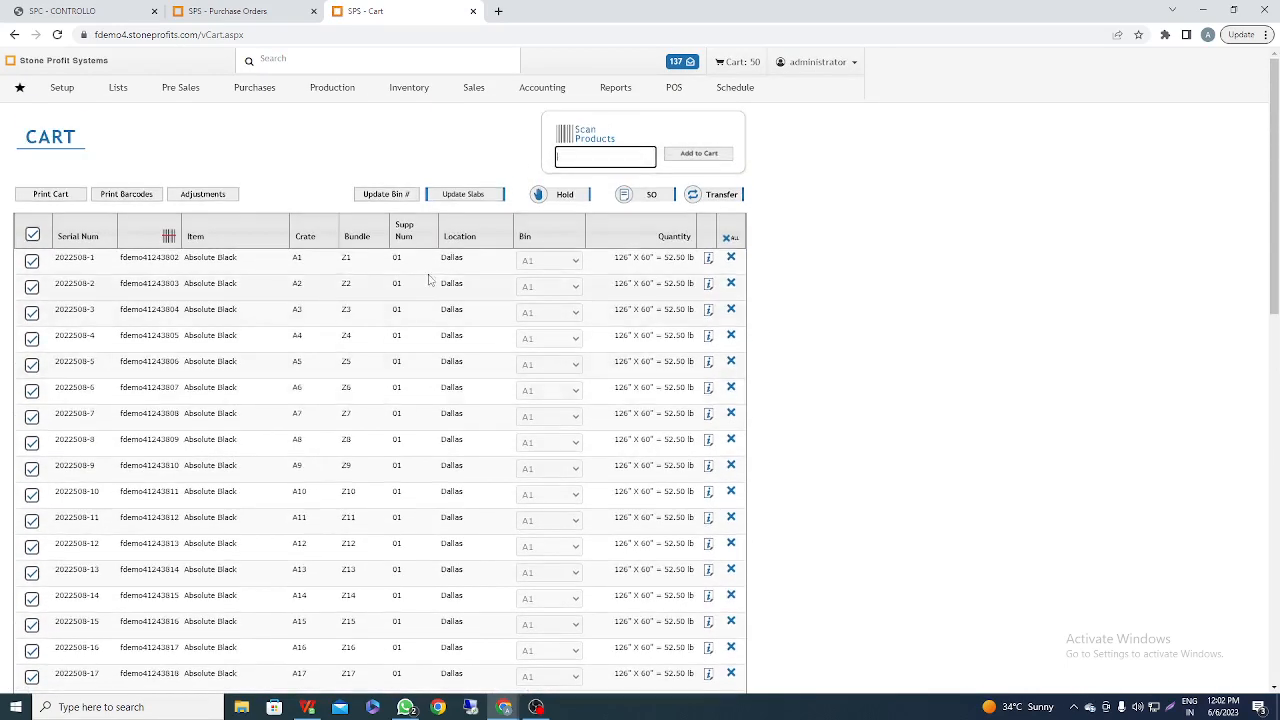
pyautogui.click(566, 198)
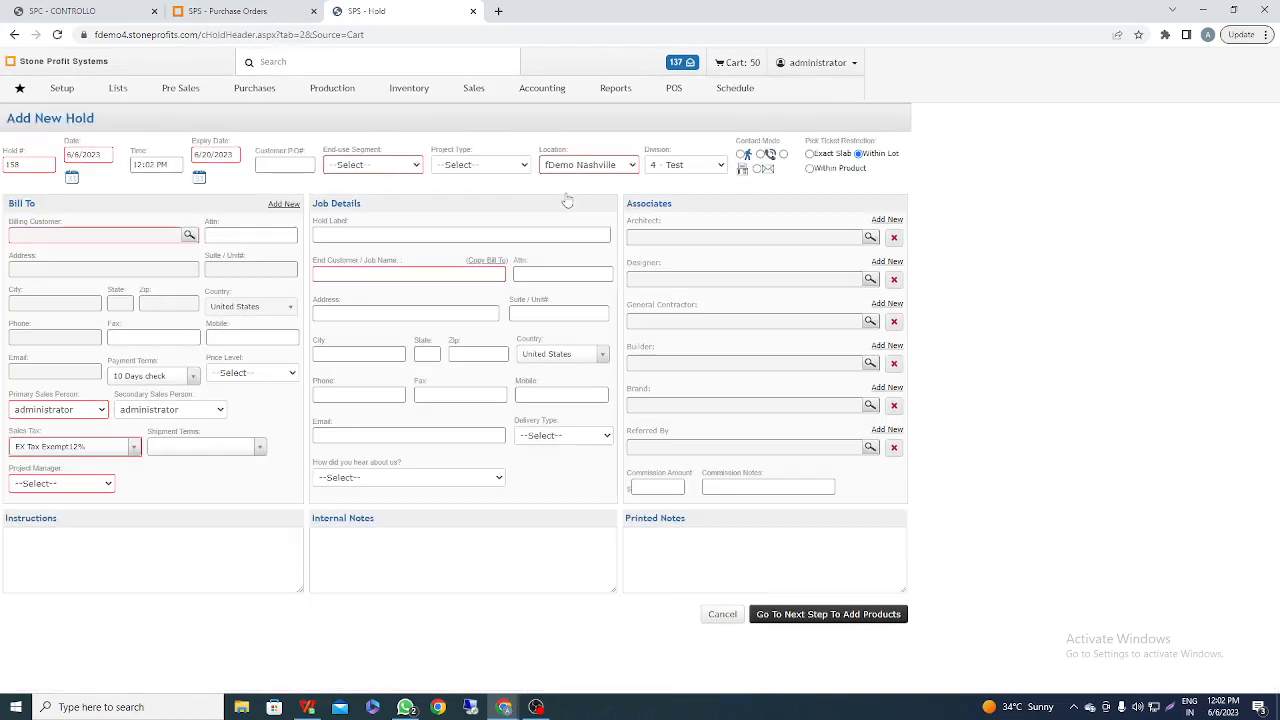
pyautogui.click(14, 35)
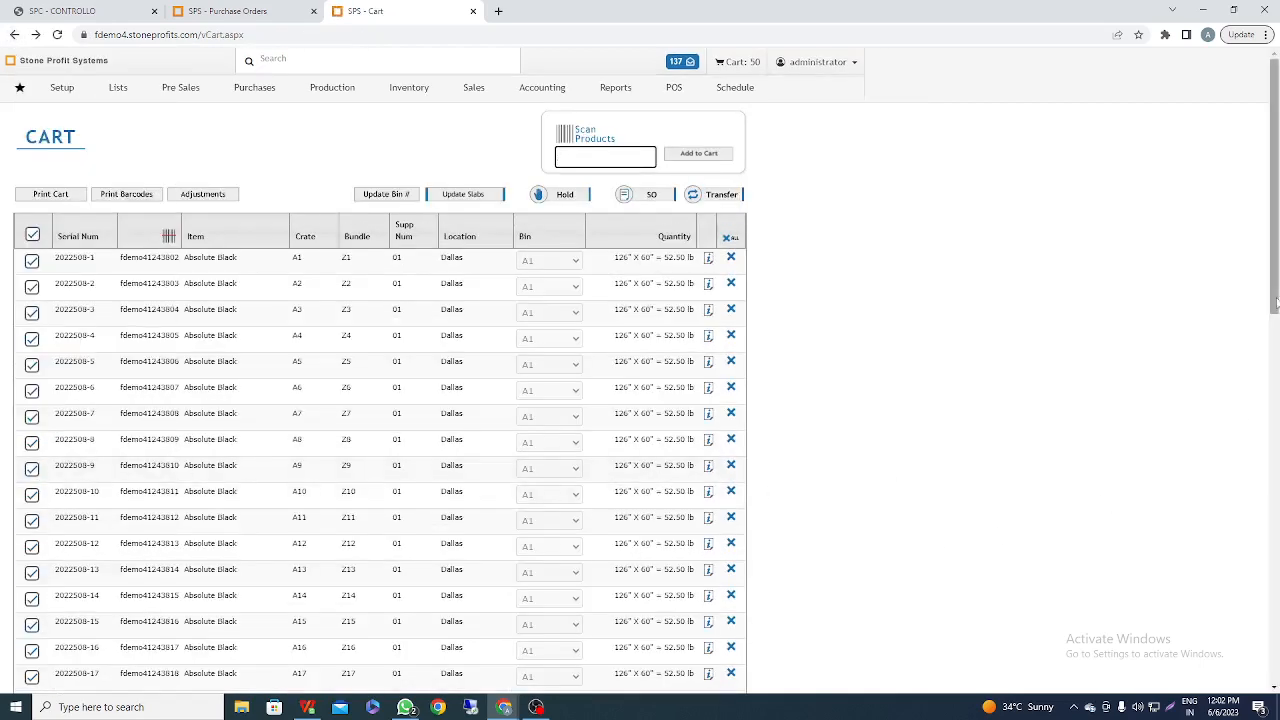
# Look through all slabs in the cart, briefly view the incomplete CRM events, and return to the supplier invoice.
pyautogui.moveTo(1275, 290); pyautogui.dragTo(1265, 698)
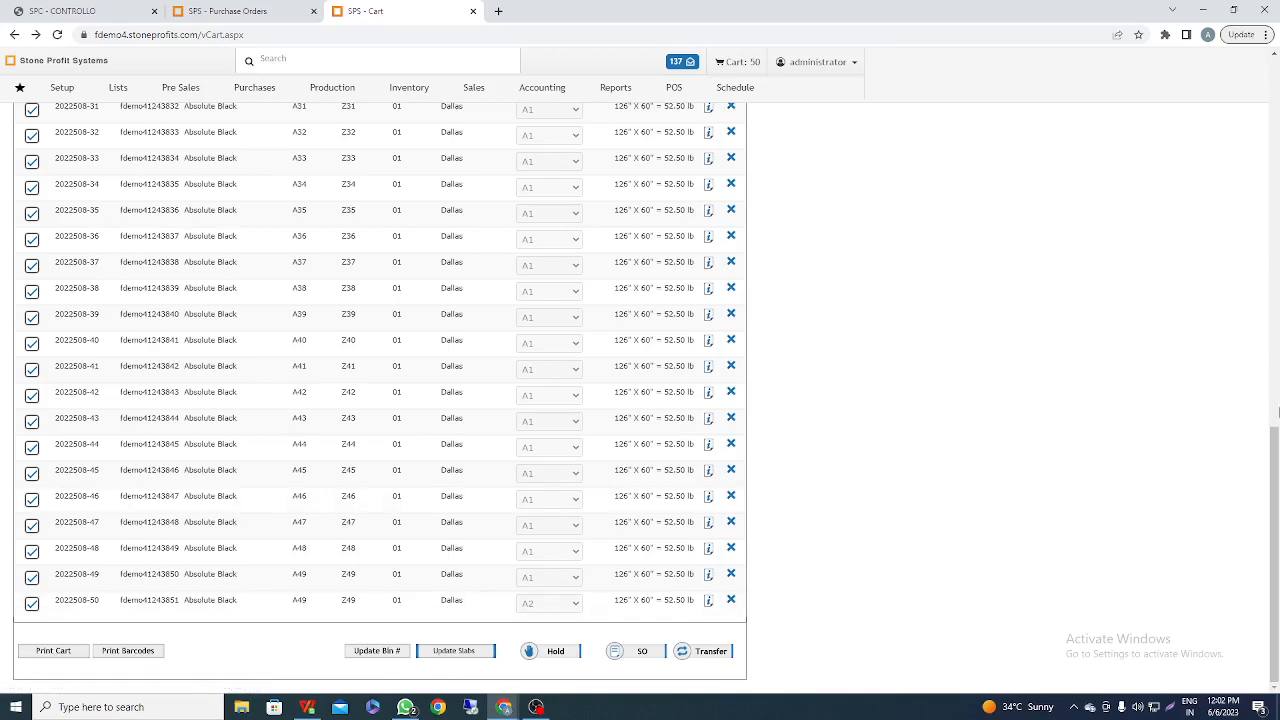
pyautogui.moveTo(1274, 510); pyautogui.dragTo(1252, 100)
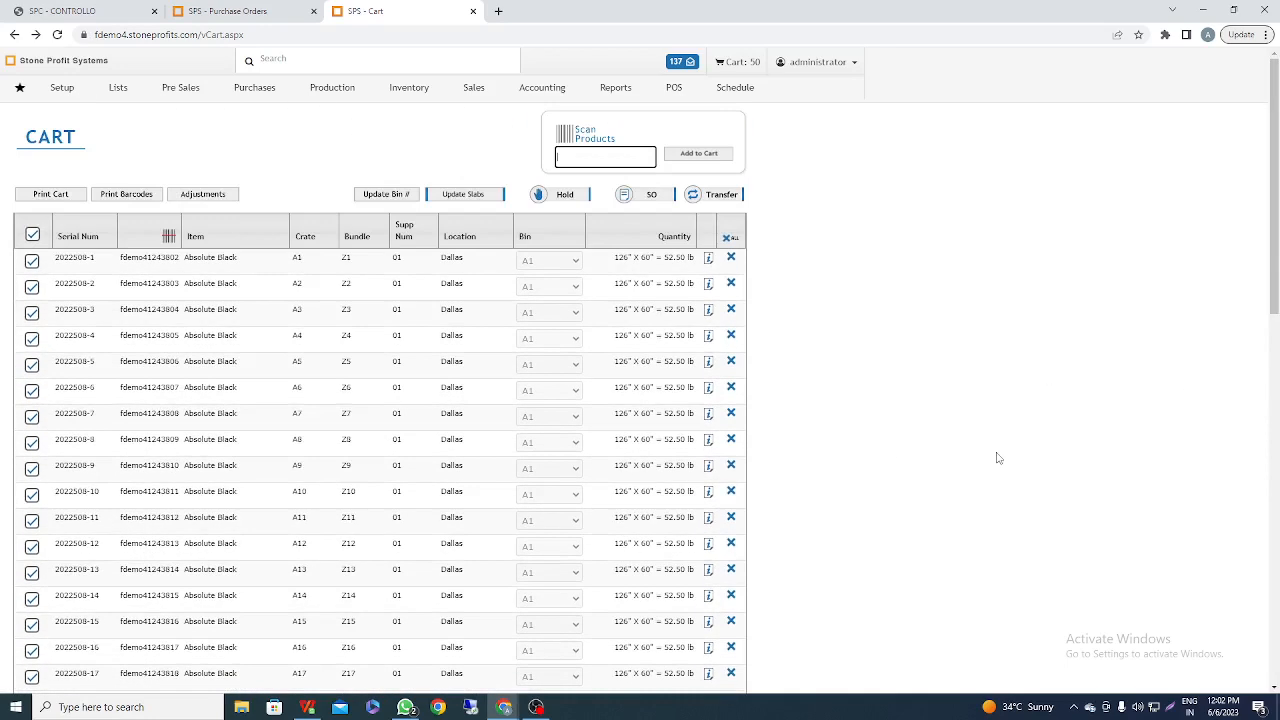
pyautogui.click(14, 34)
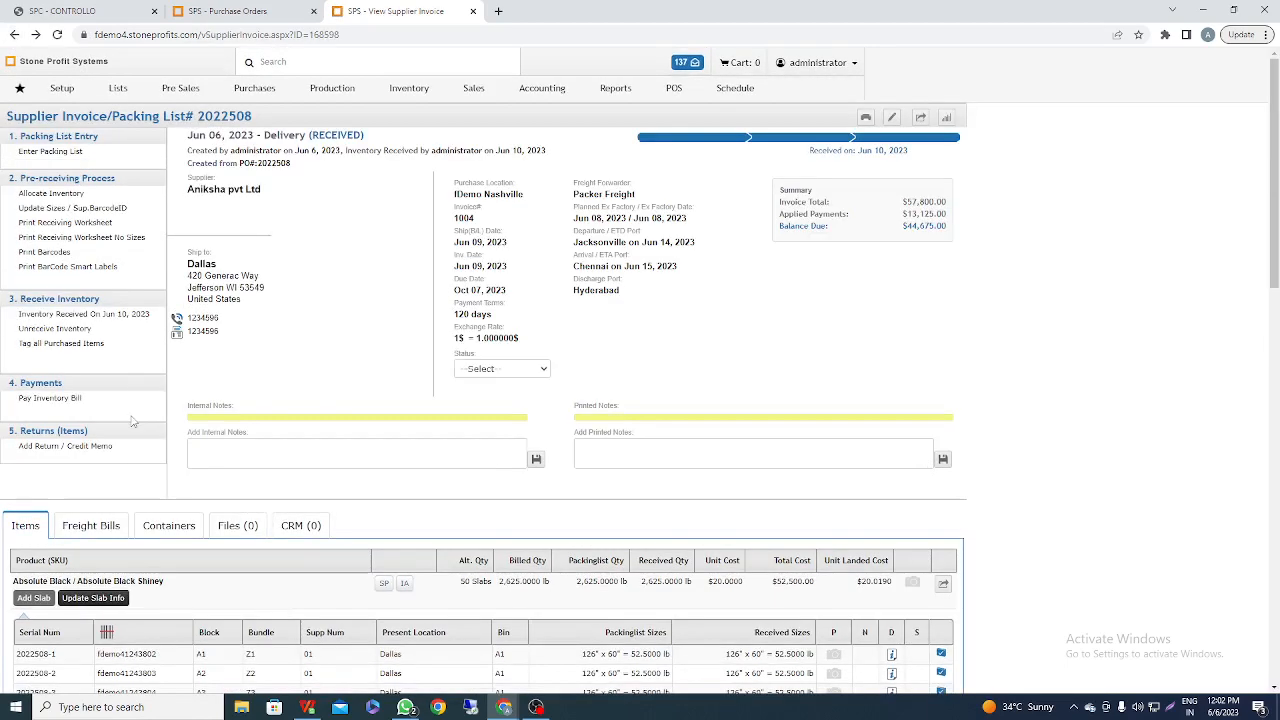
pyautogui.click(689, 64)
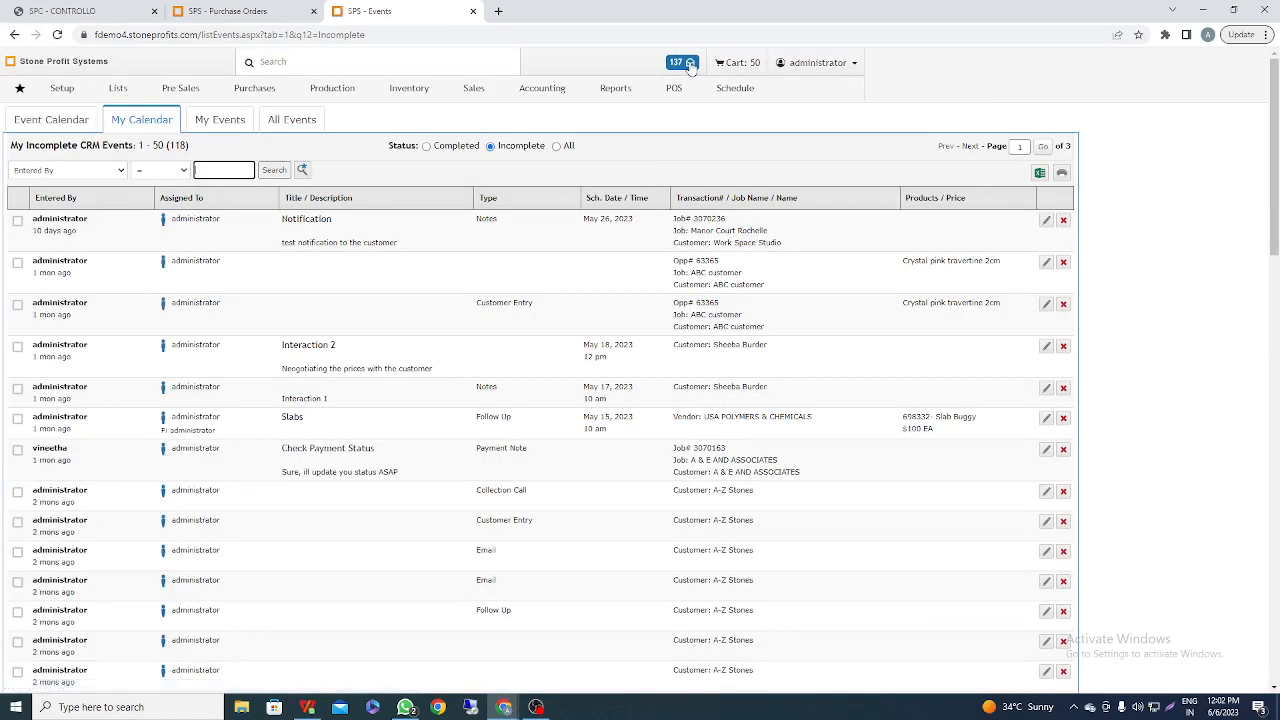
pyautogui.click(14, 34)
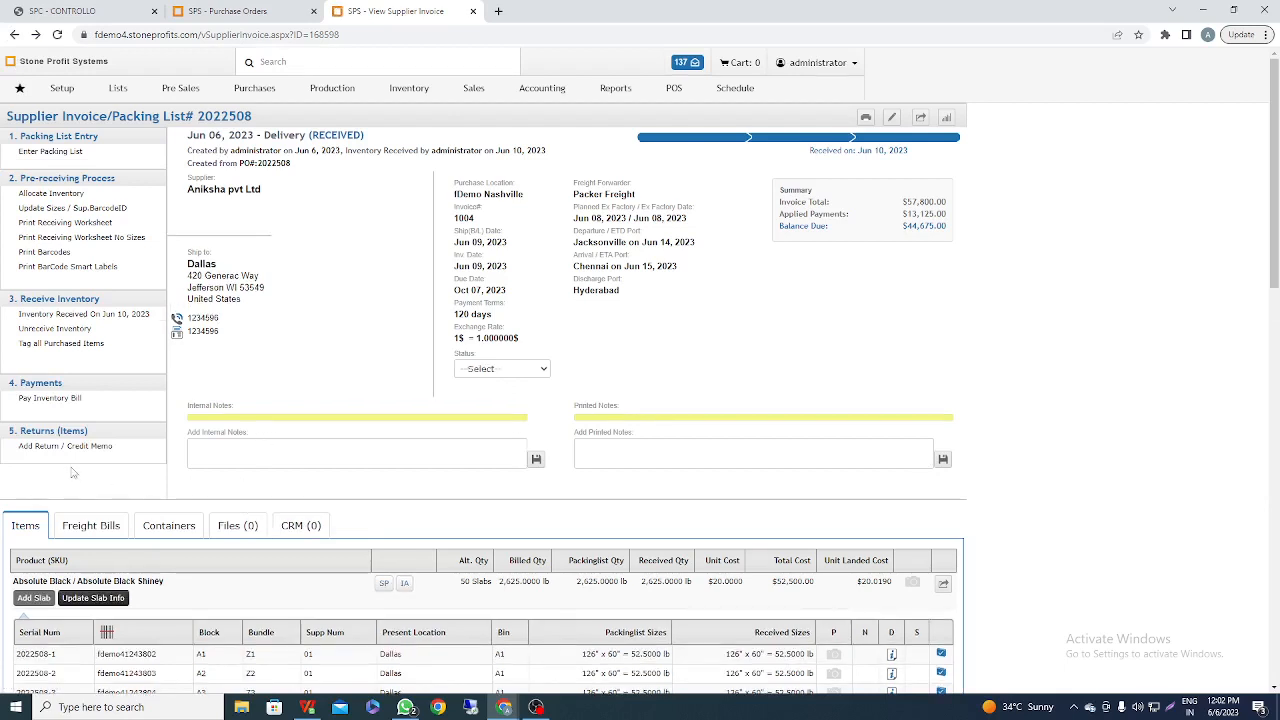
# Pay the inventory bill's $44,675.00 balance in cash, trying two other open invoices before deselecting them, and save and view the payment.
pyautogui.click(50, 398)
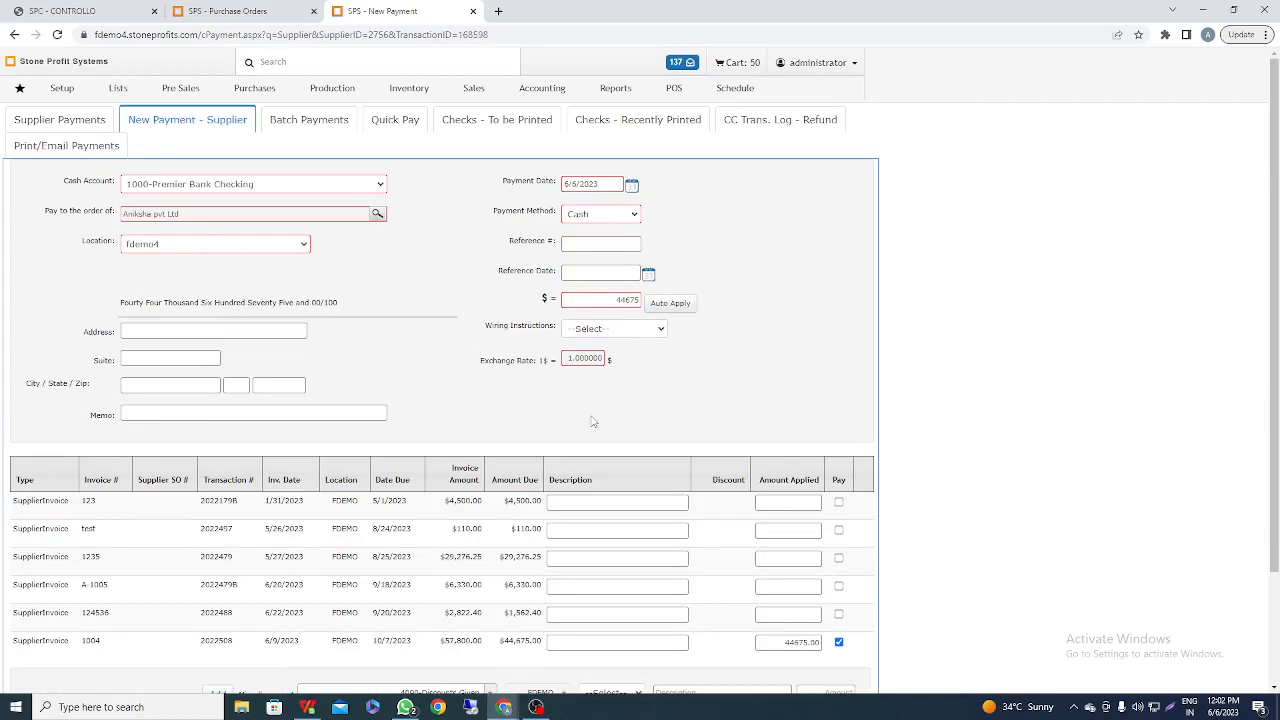
pyautogui.scroll(-2, 127, 388)
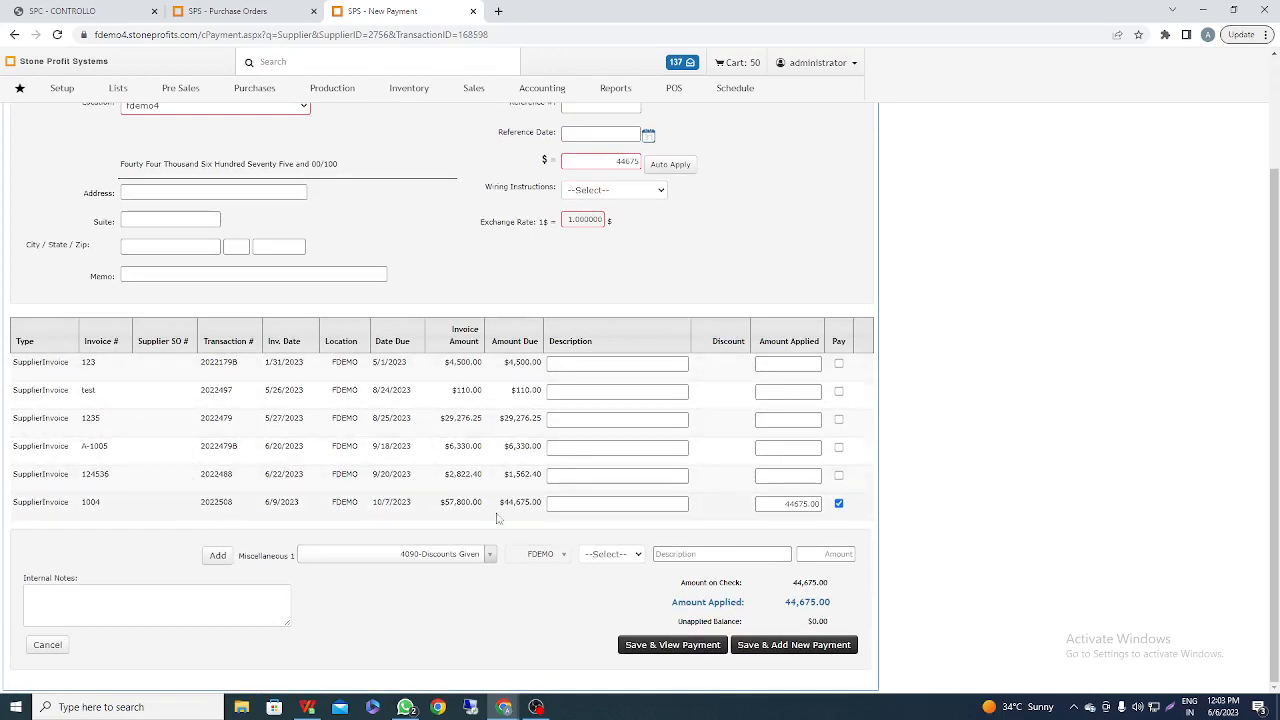
pyautogui.click(839, 475)
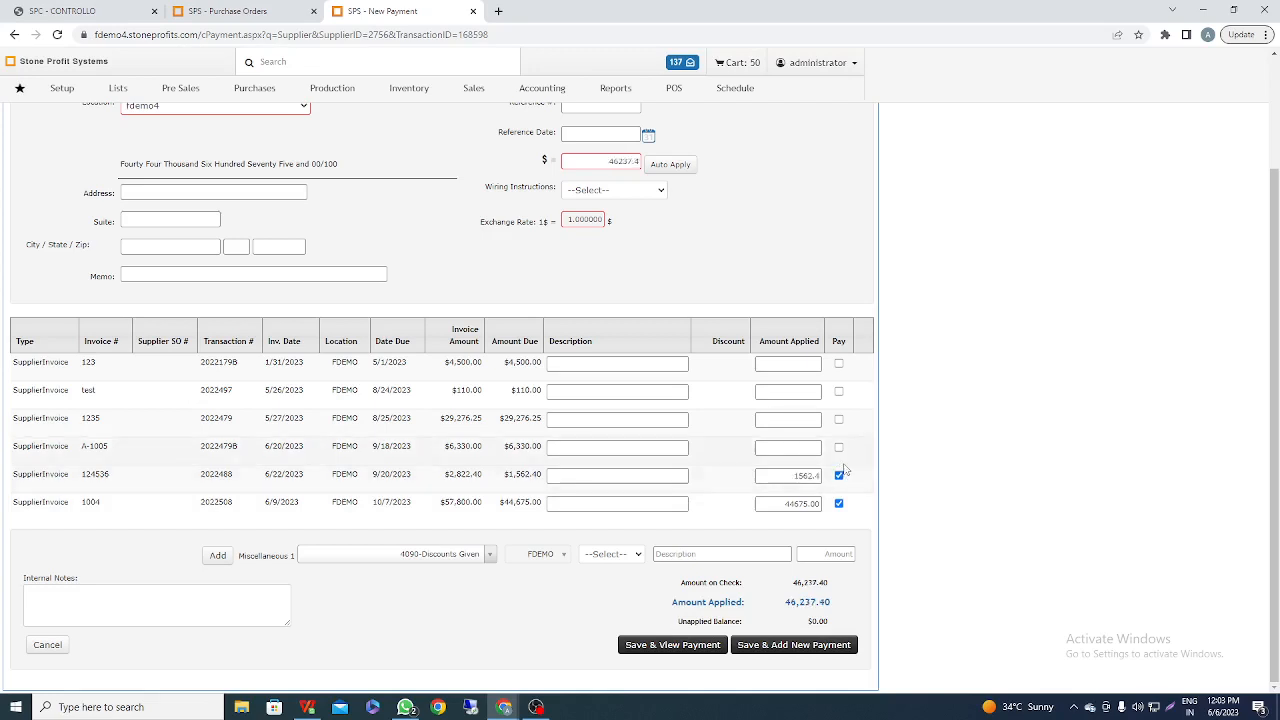
pyautogui.click(839, 448)
pyautogui.click(839, 448)
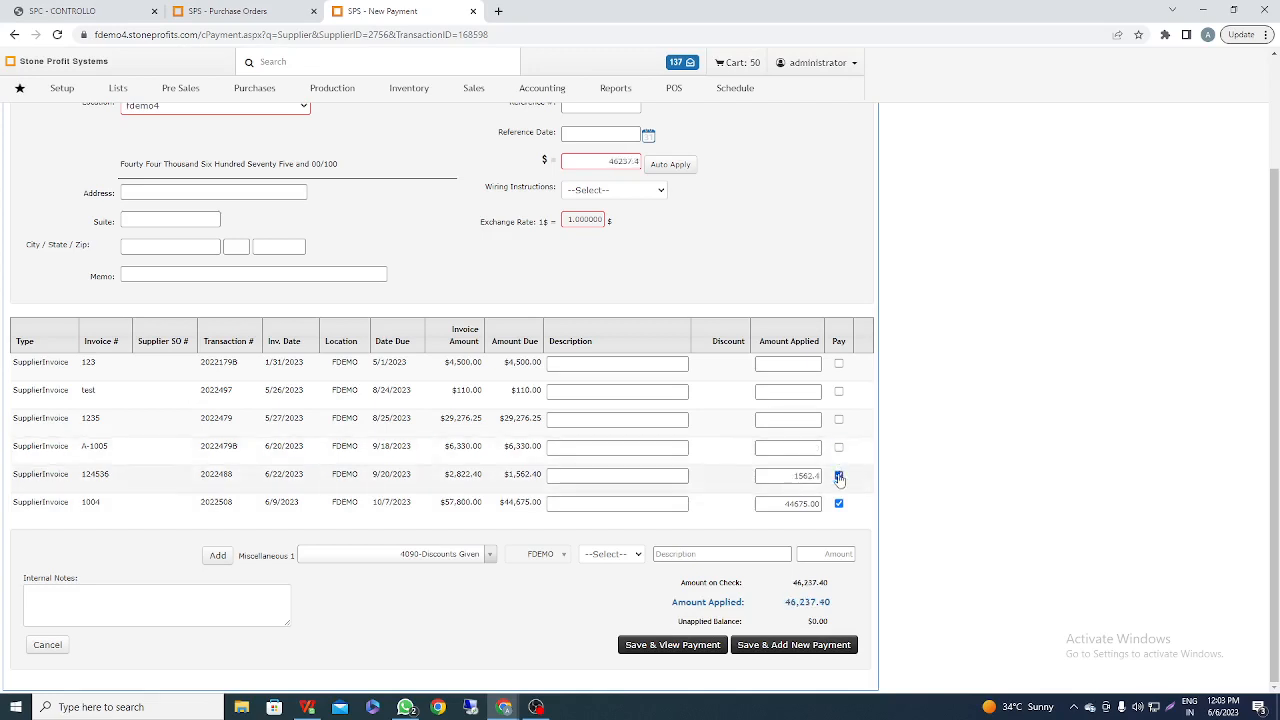
pyautogui.click(839, 476)
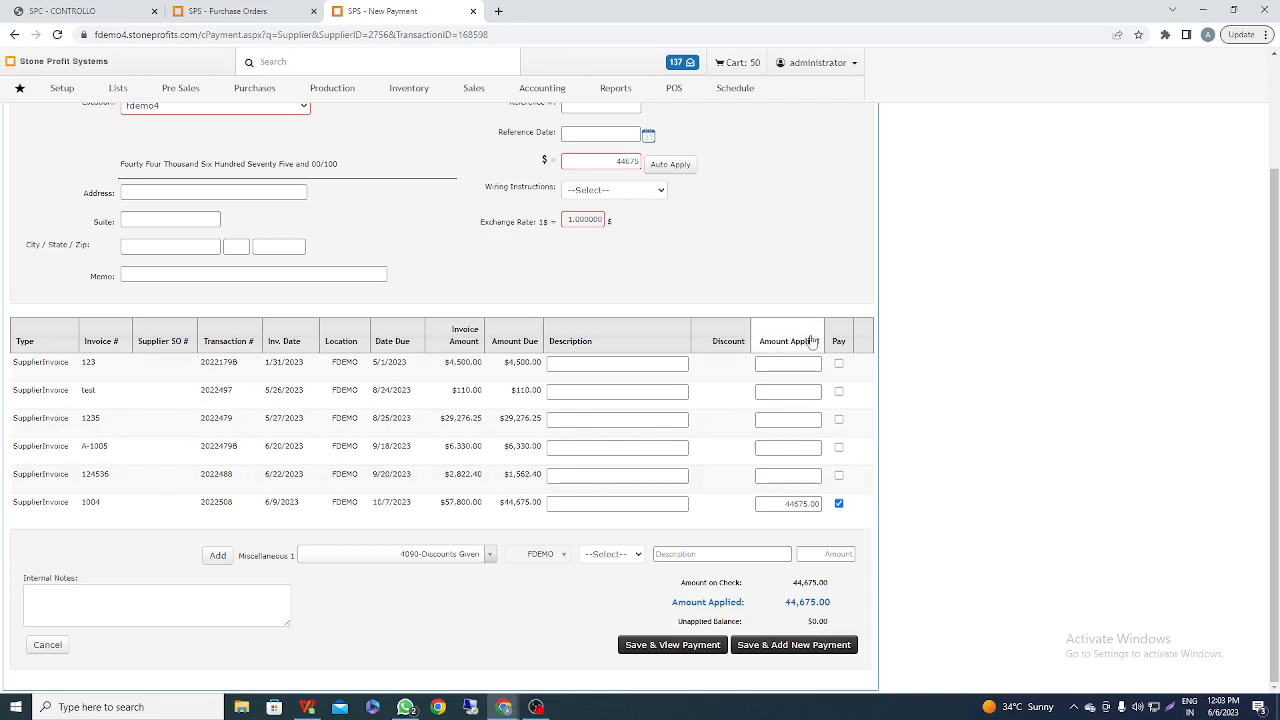
pyautogui.click(697, 652)
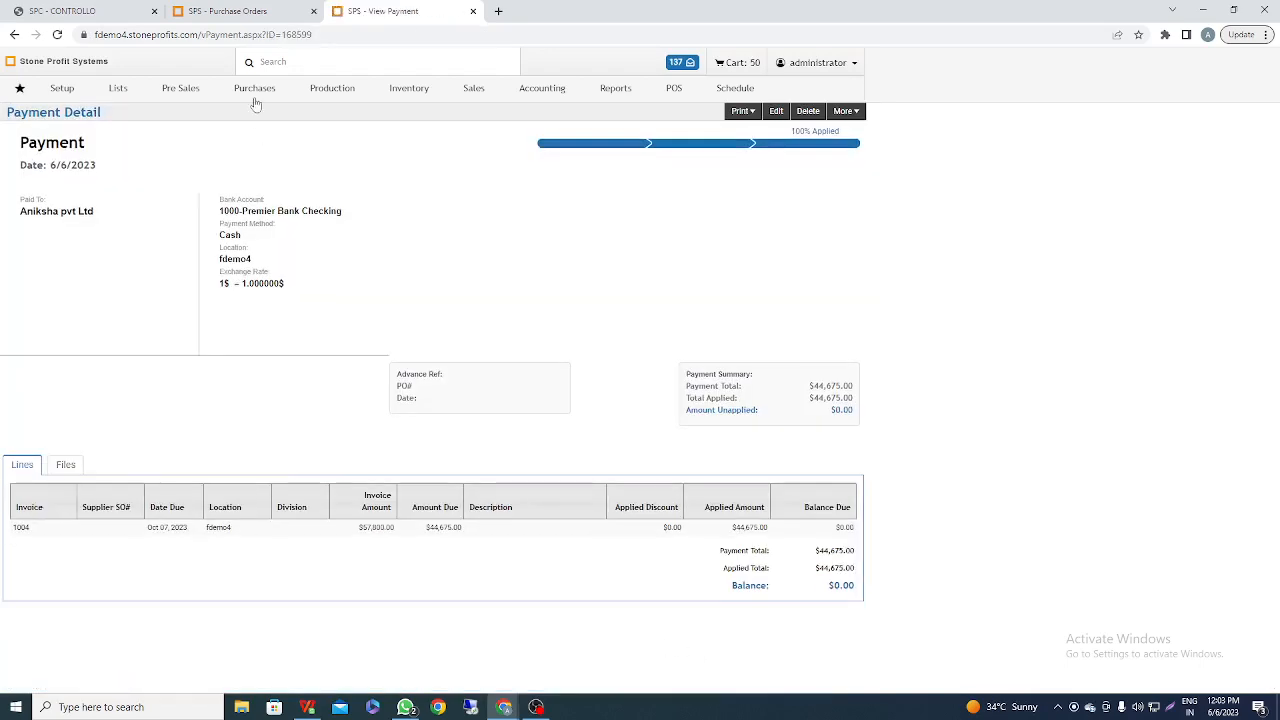
# Open the June 6, 2023 Absolute Black invoice from the list of all supplier invoices and review its slabs, applied payments and balance.
pyautogui.click(248, 11)
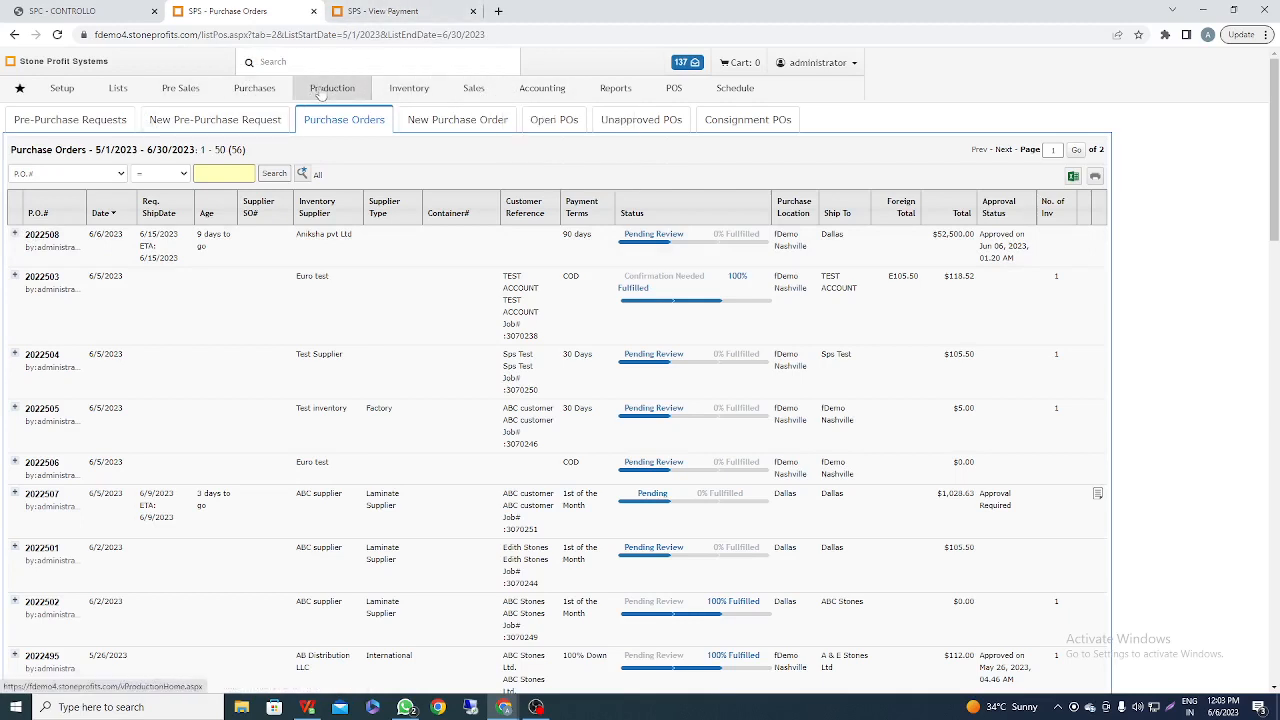
pyautogui.click(279, 91)
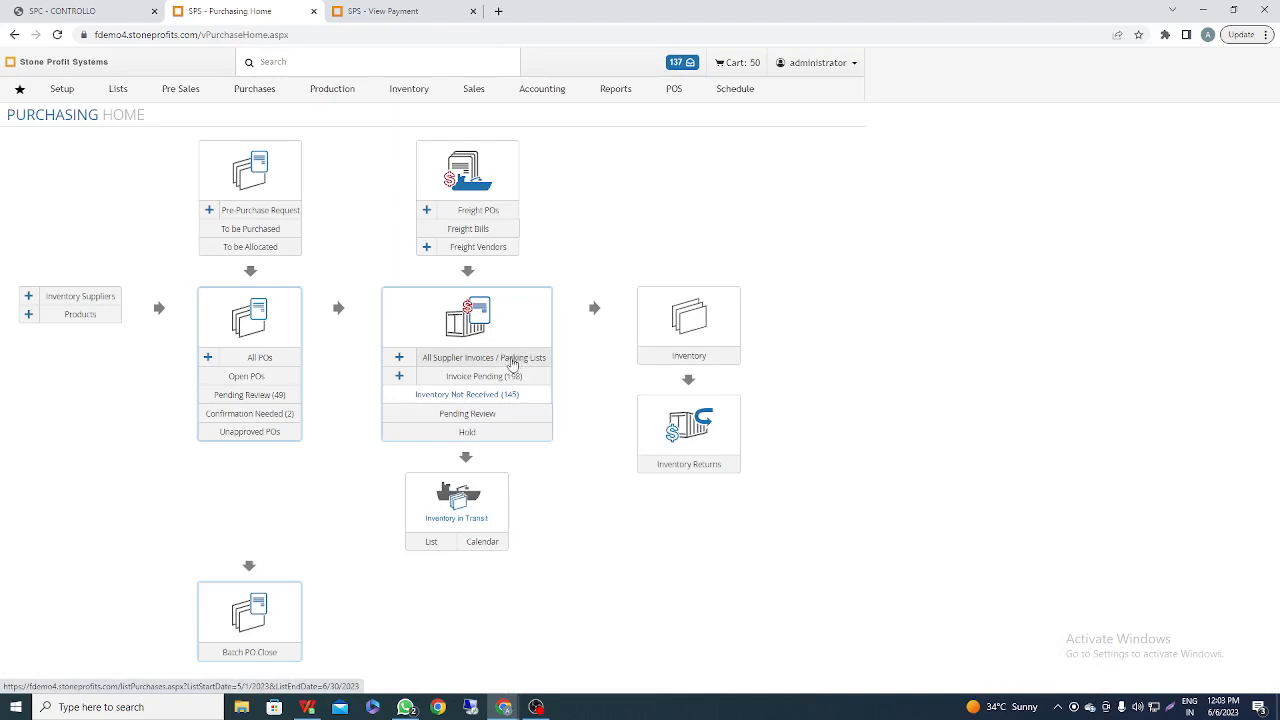
pyautogui.click(512, 362)
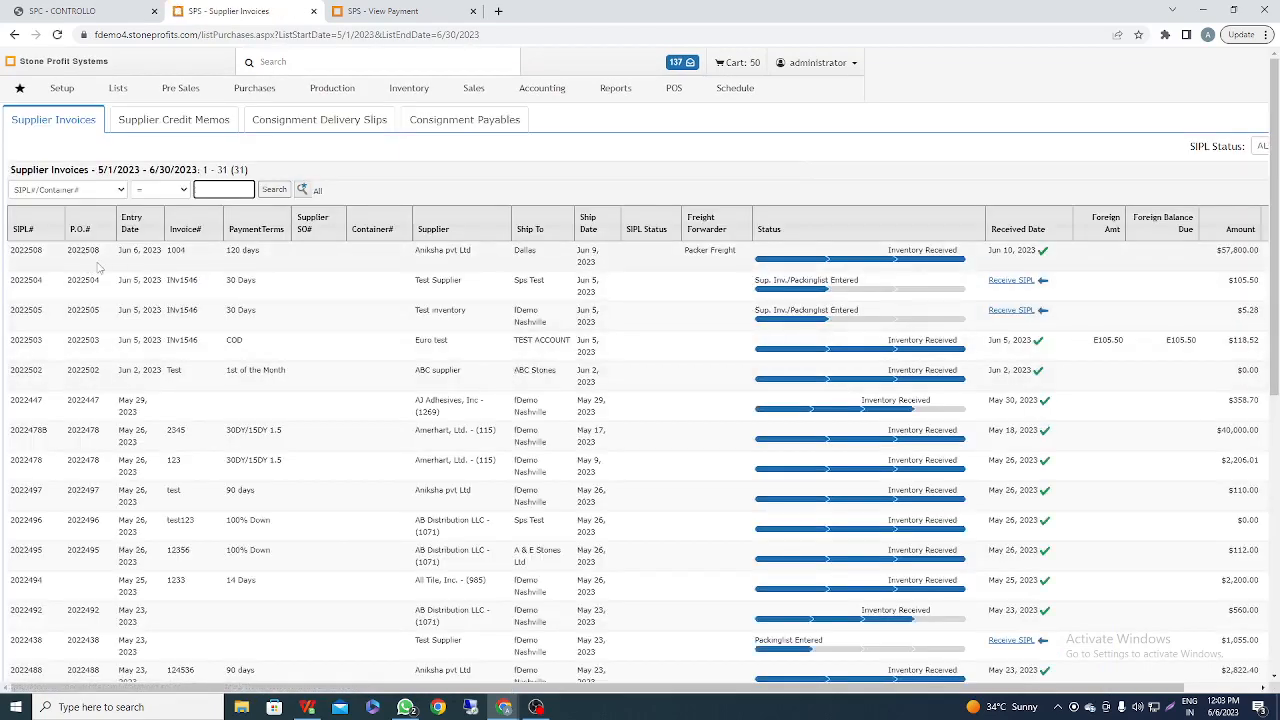
pyautogui.click(25, 251)
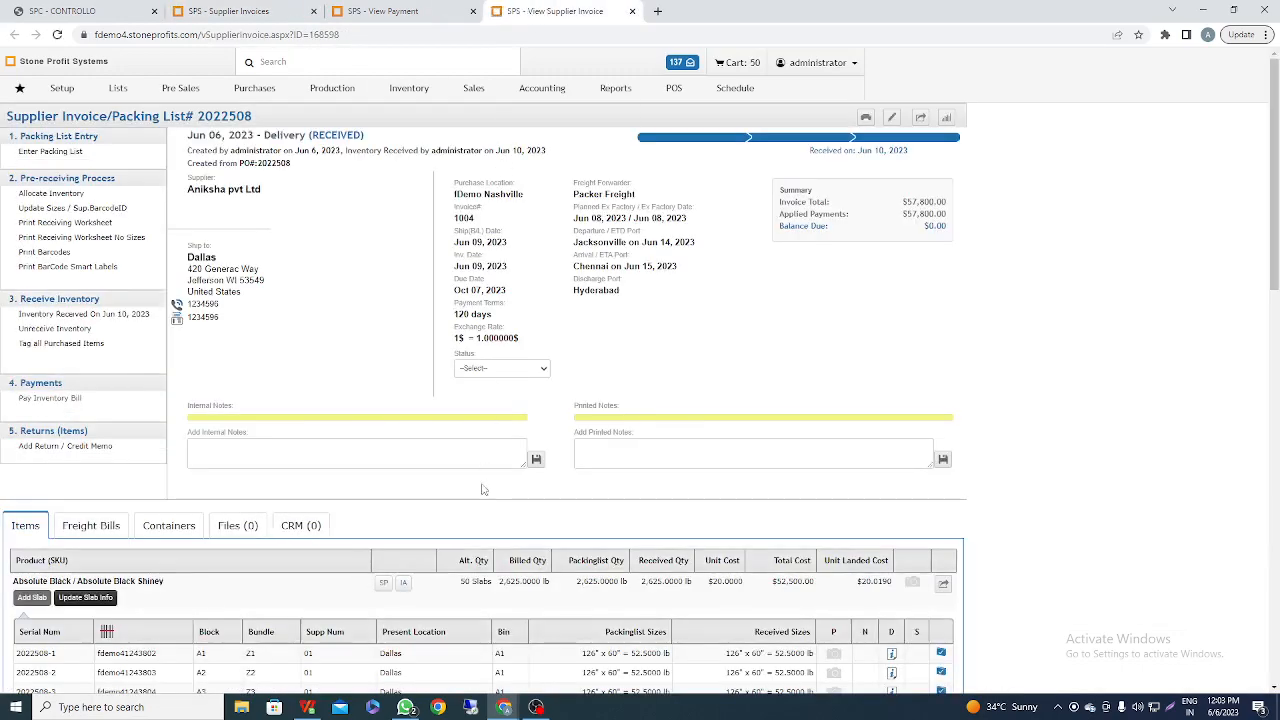
pyautogui.scroll(-4, 483, 489)
pyautogui.moveTo(1276, 362); pyautogui.dragTo(1276, 630)
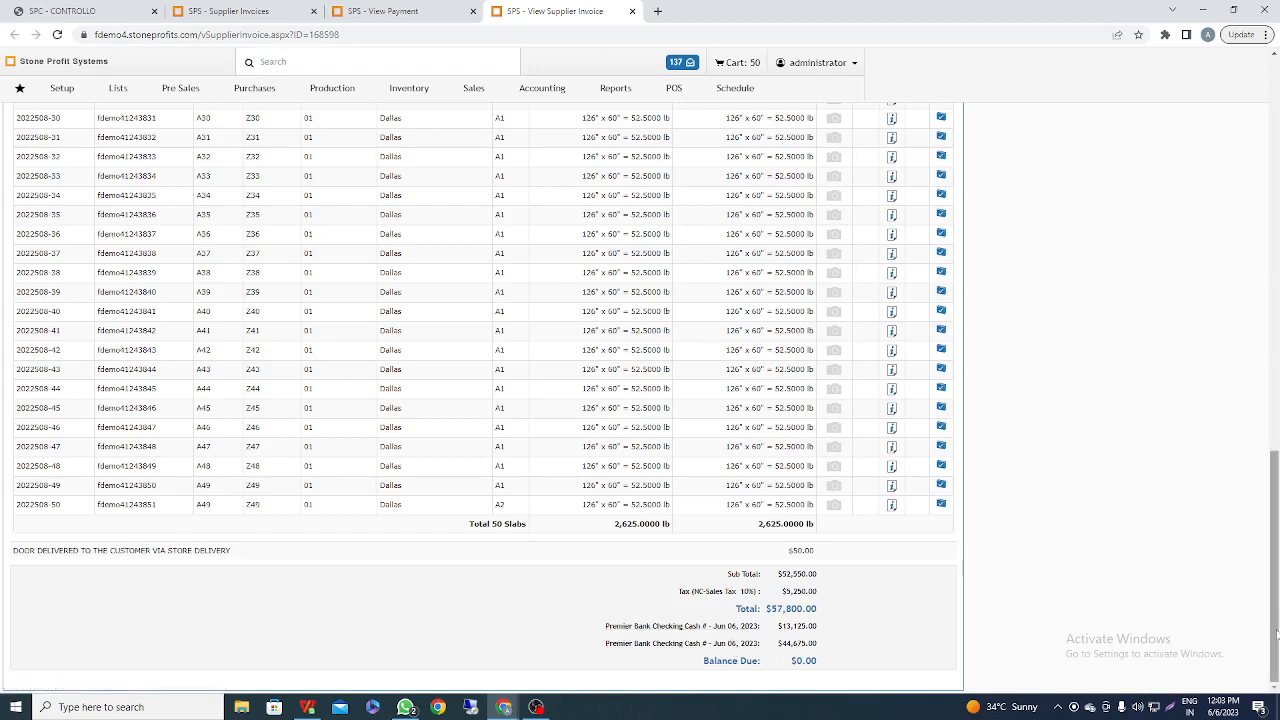
# Preview the printable supplier invoice/packing list with detail and the test item barcodes, closing both without printing.
pyautogui.moveTo(1275, 635); pyautogui.dragTo(1272, 245)
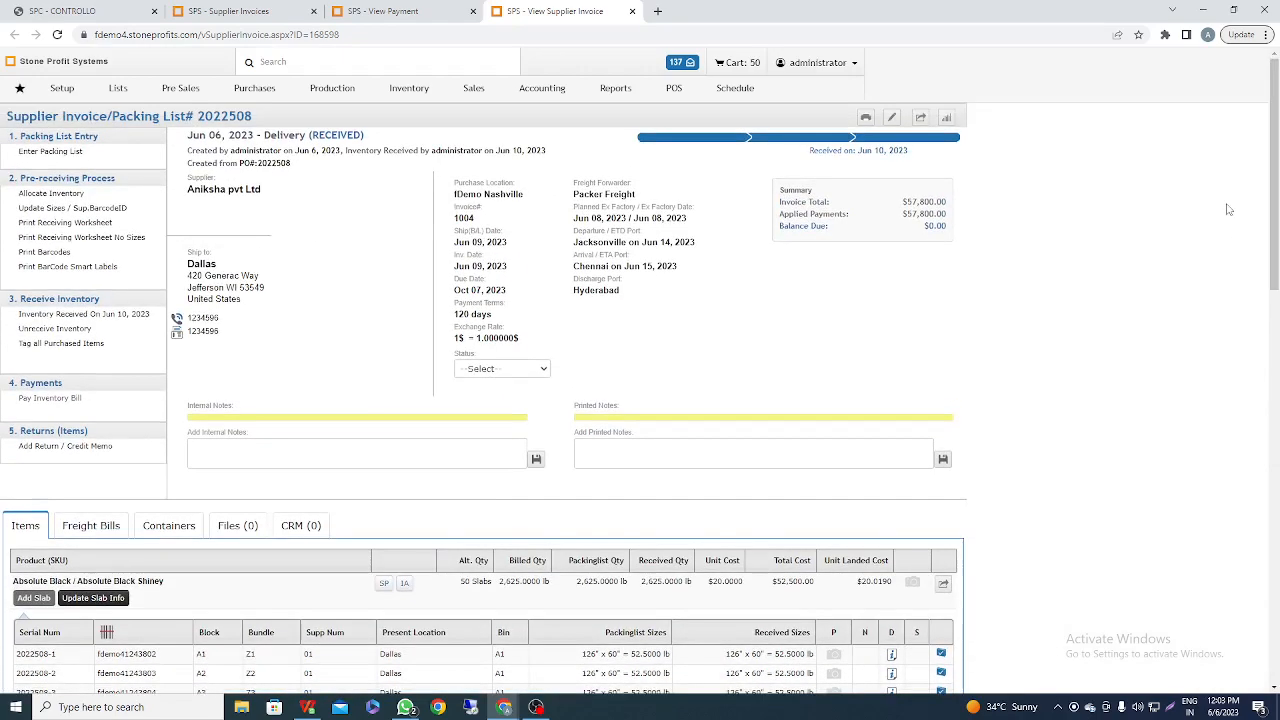
pyautogui.click(866, 117)
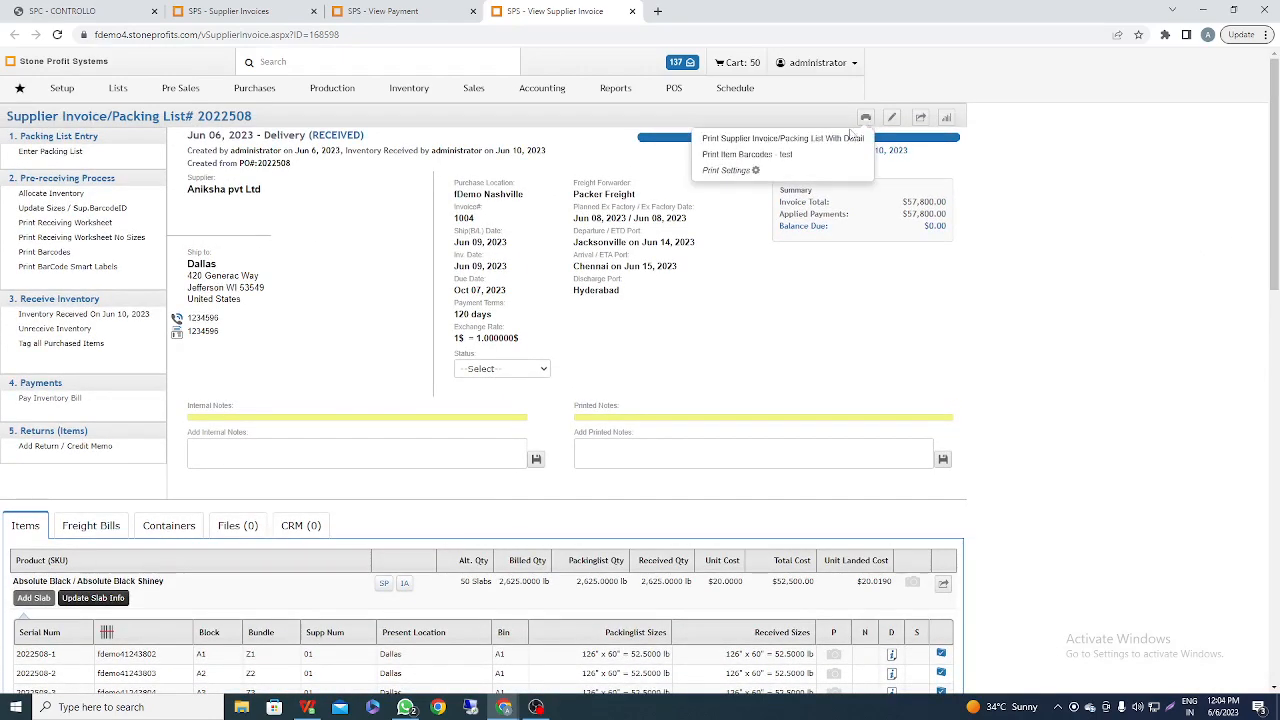
pyautogui.click(827, 155)
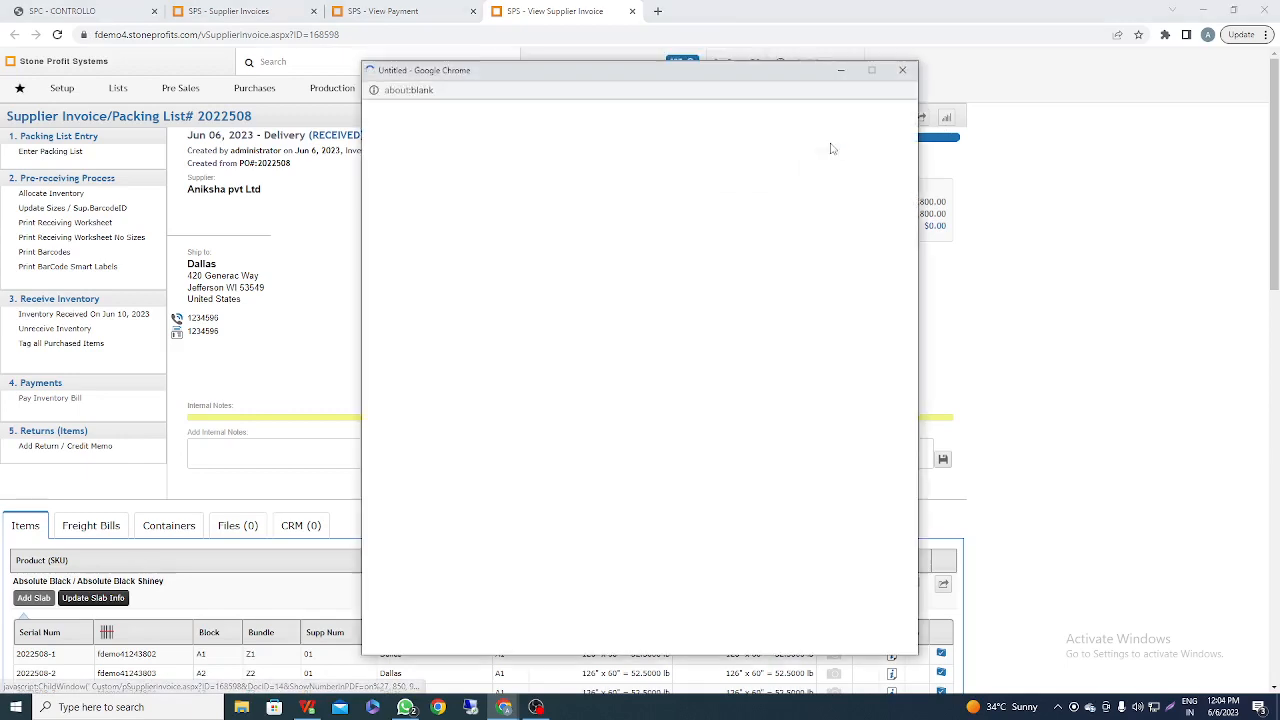
pyautogui.click(903, 72)
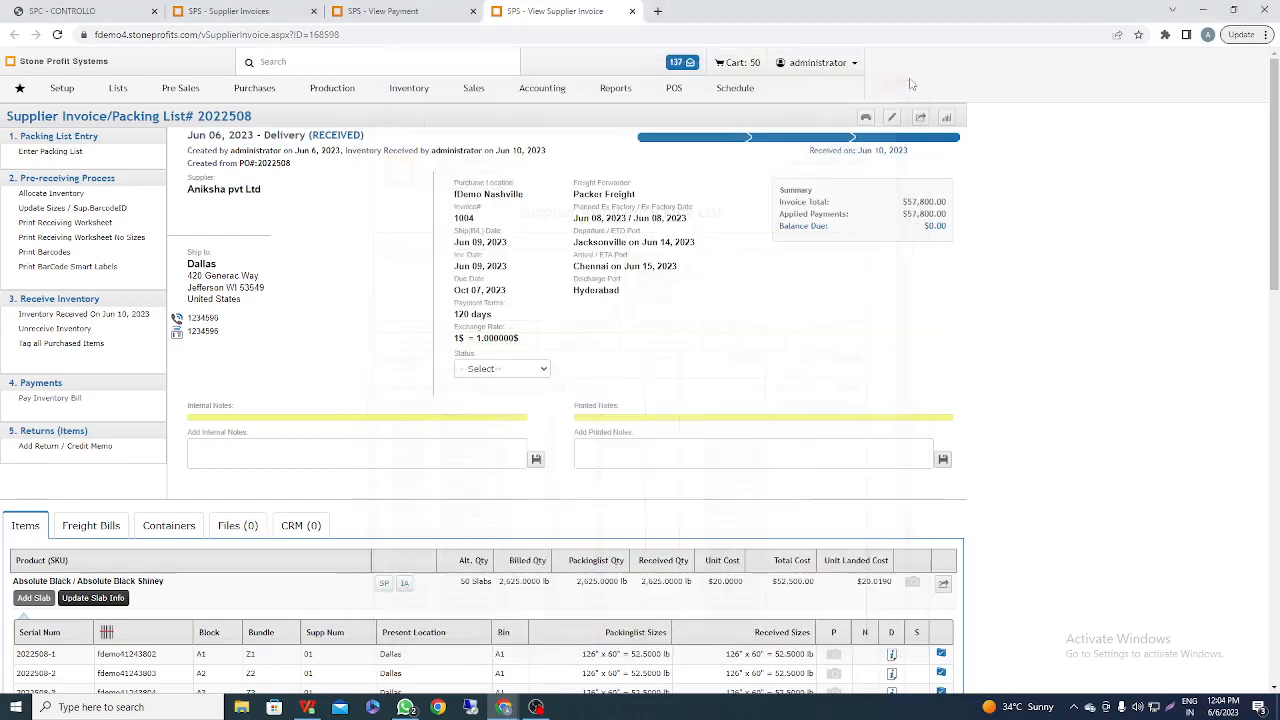
pyautogui.click(866, 118)
pyautogui.click(842, 155)
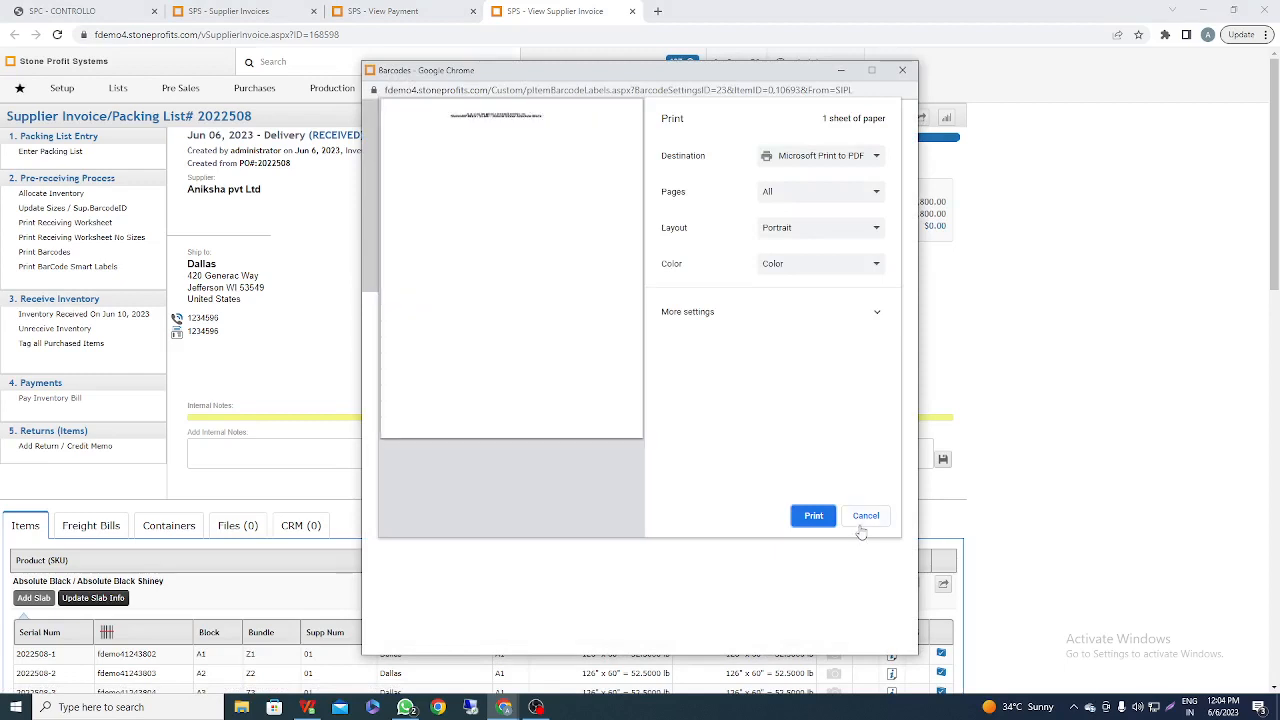
pyautogui.click(860, 525)
pyautogui.click(903, 70)
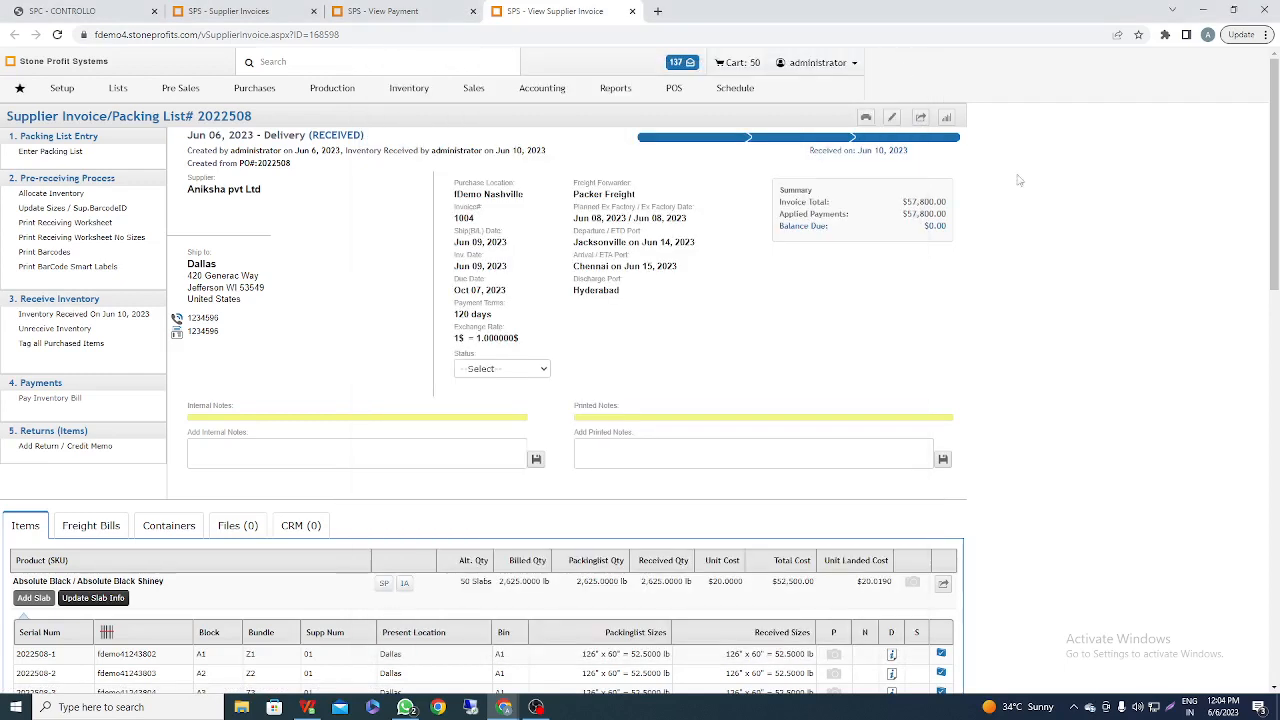
# View the supplier invoice's journal detail, look over its ledger entries and return to the invoice.
pyautogui.click(921, 120)
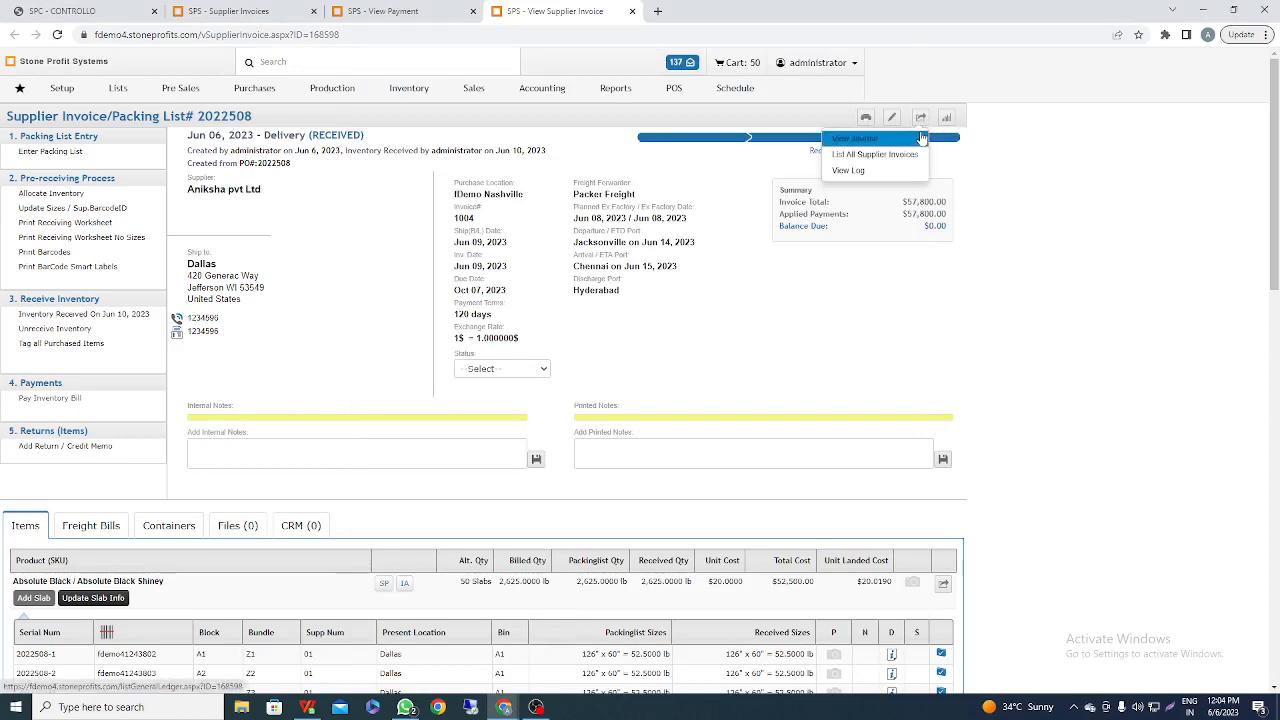
pyautogui.click(921, 137)
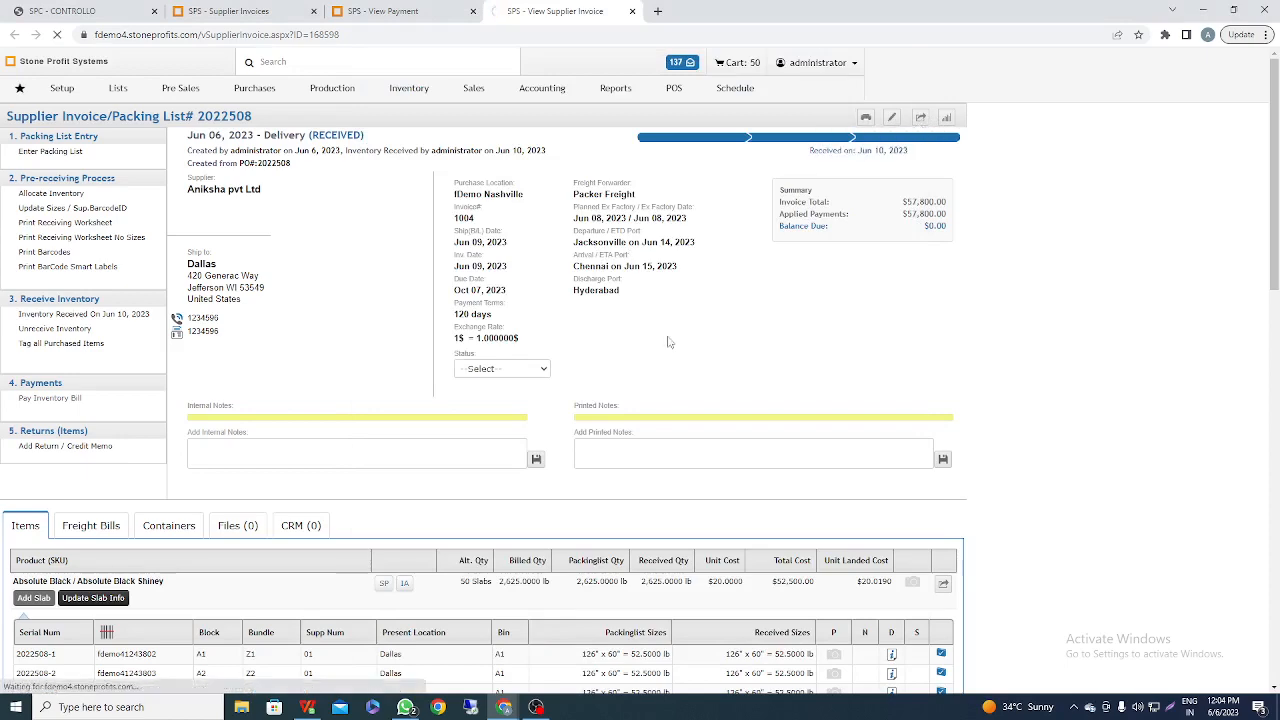
pyautogui.scroll(-5, 683, 406)
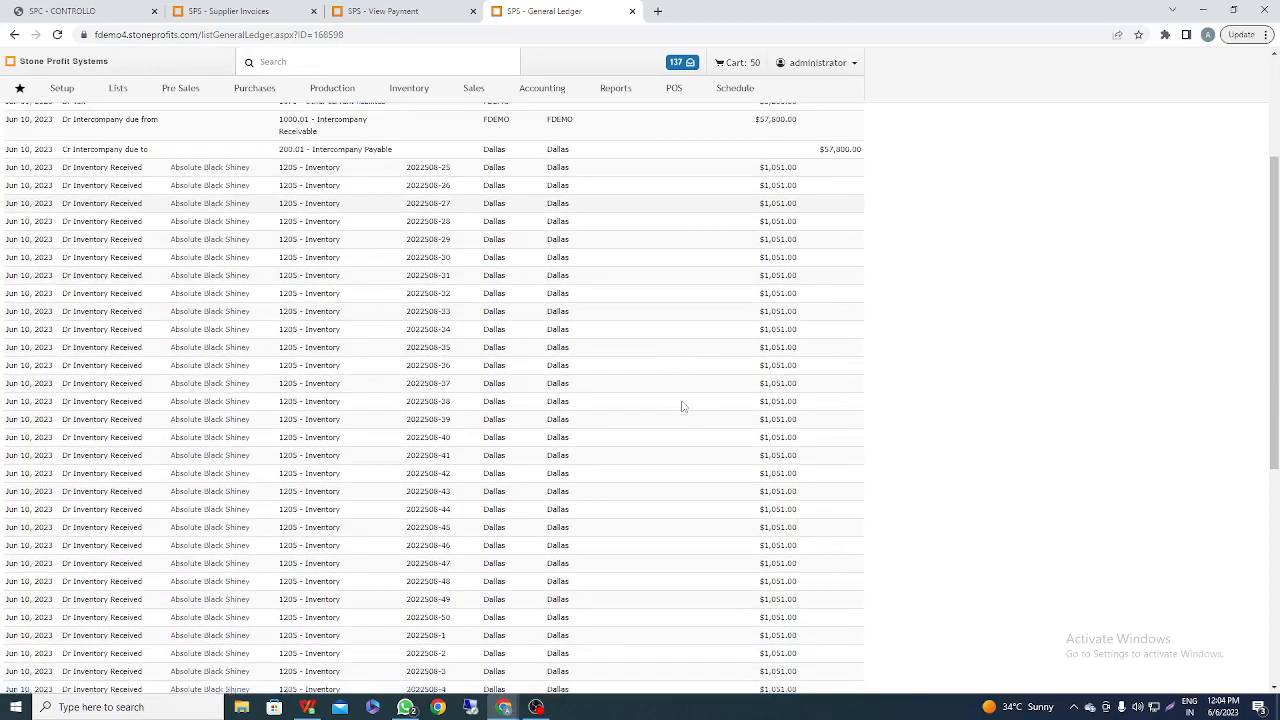
pyautogui.scroll(5, 683, 406)
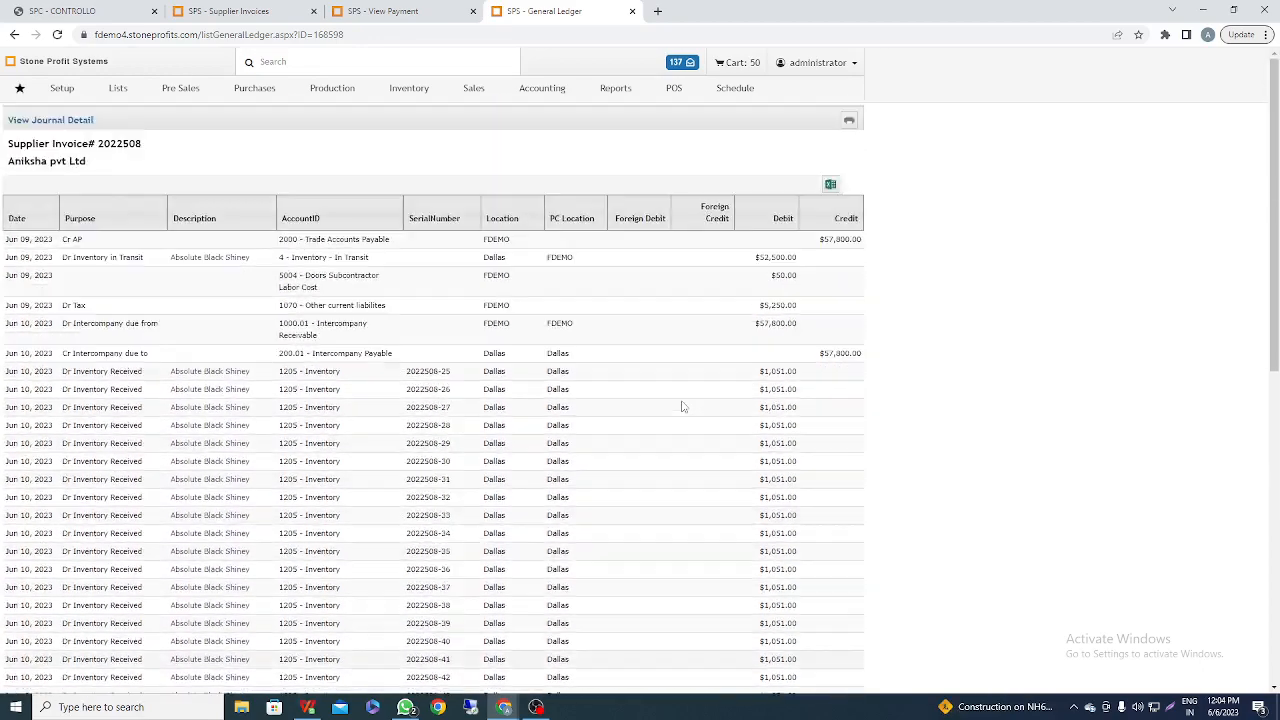
pyautogui.click(14, 36)
# View the list of all supplier invoices and switch back to supplier invoice 2022508.
pyautogui.click(921, 118)
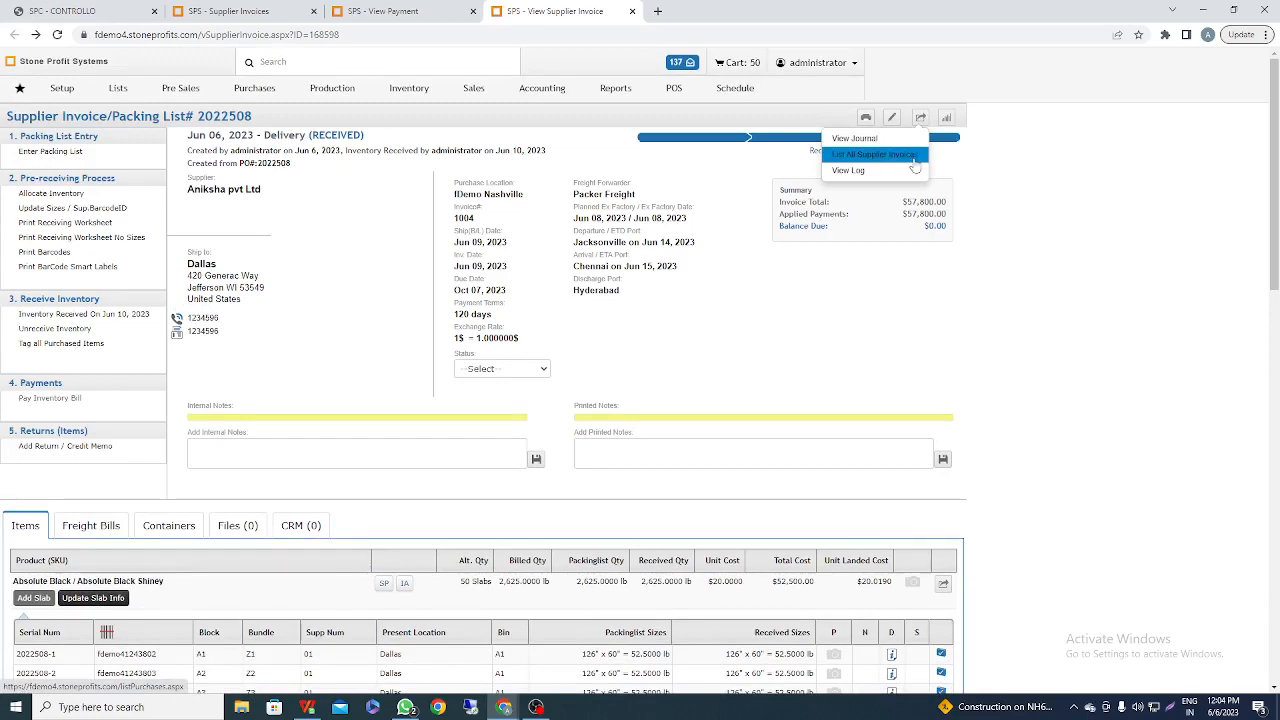
pyautogui.click(912, 158)
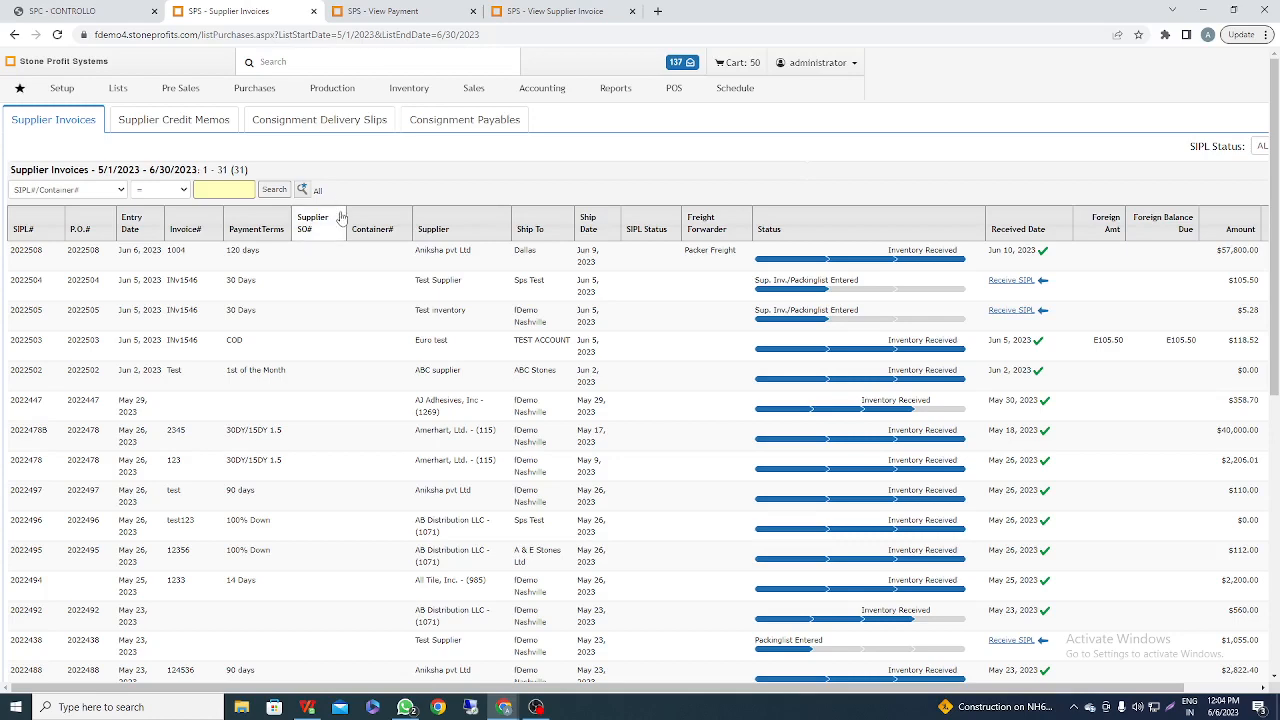
pyautogui.click(555, 13)
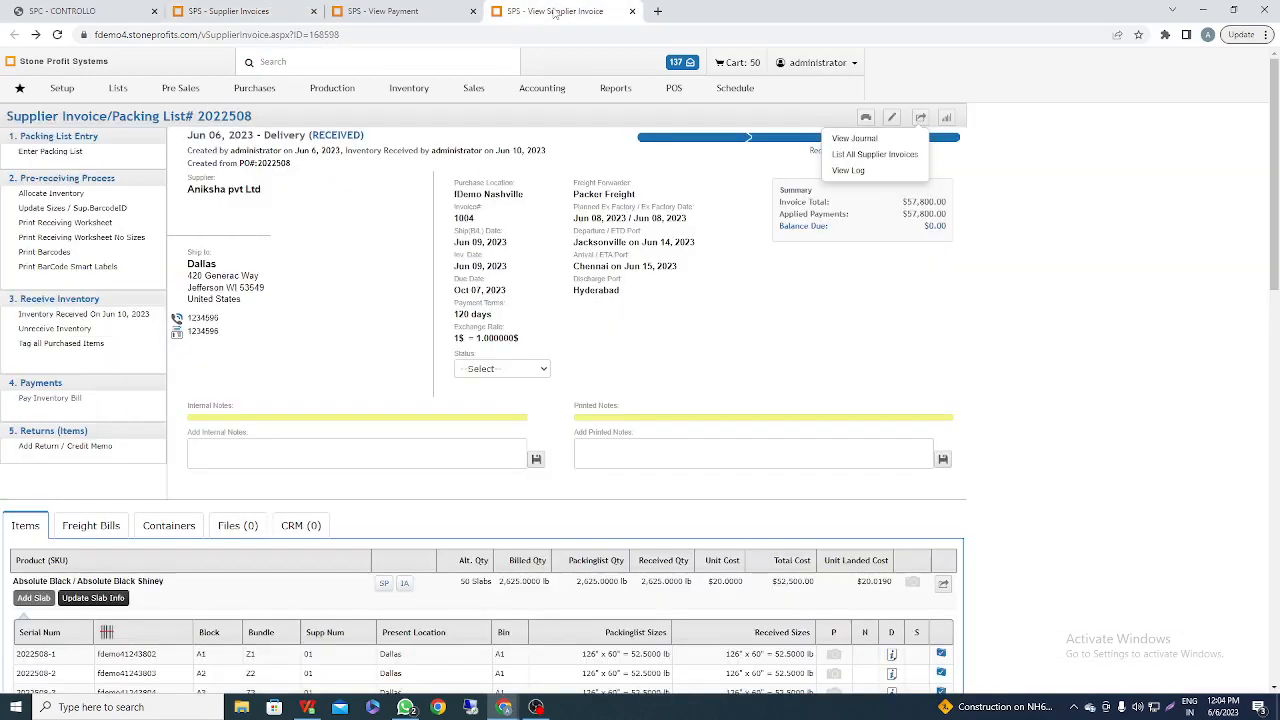
# Look at the invoice's status options and its internal and printed notes fields without changing anything.
pyautogui.click(533, 372)
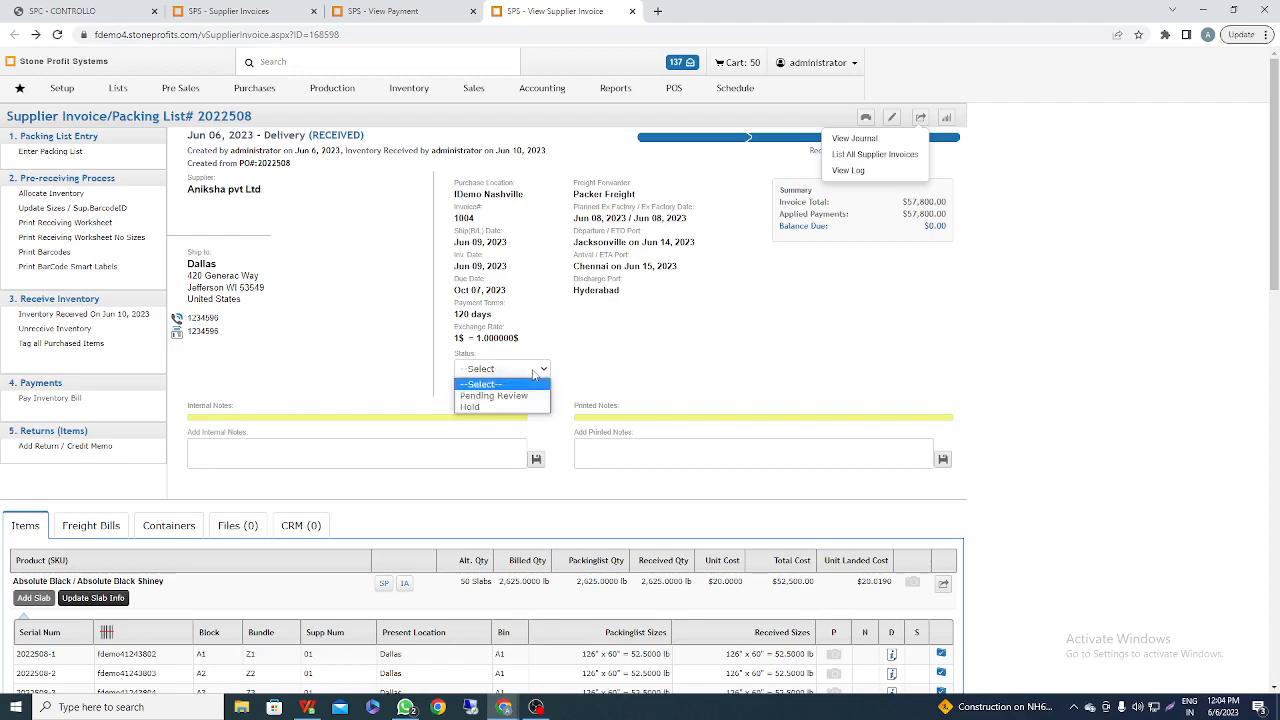
pyautogui.click(610, 385)
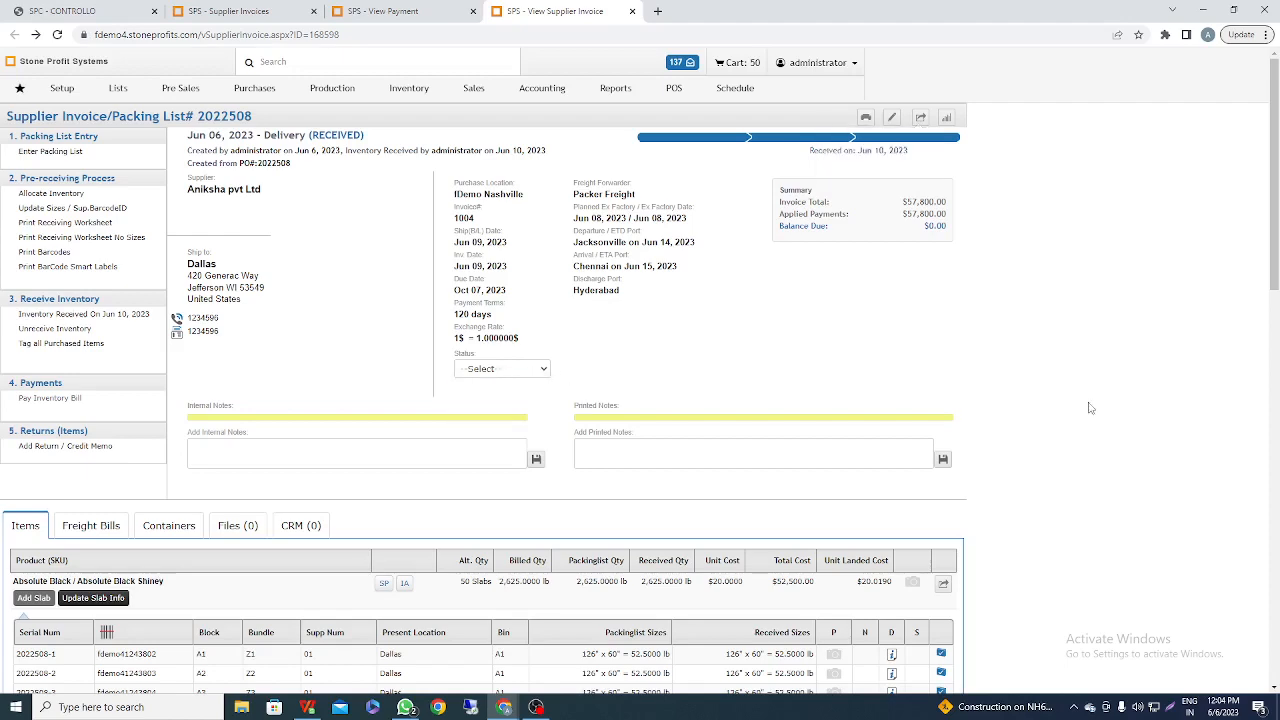
pyautogui.scroll(-1, 1090, 408)
pyautogui.scroll(-1, 1073, 539)
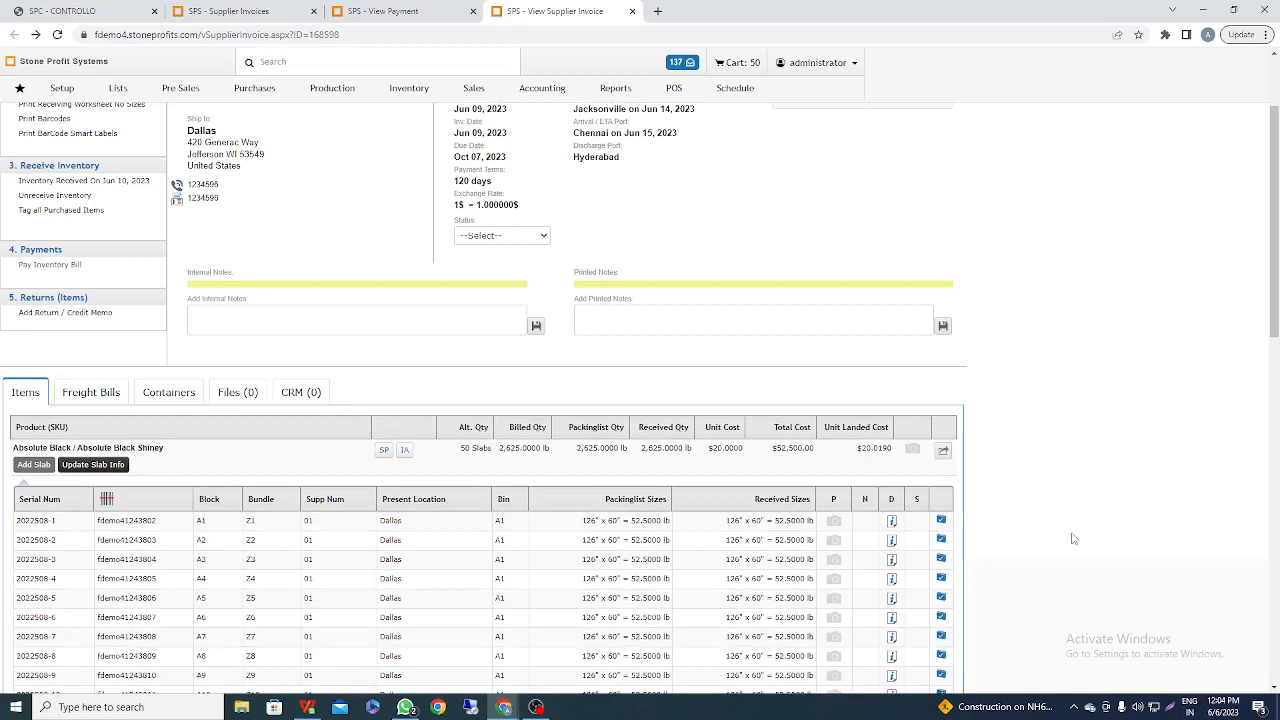
pyautogui.scroll(-1, 1073, 539)
pyautogui.click(306, 255)
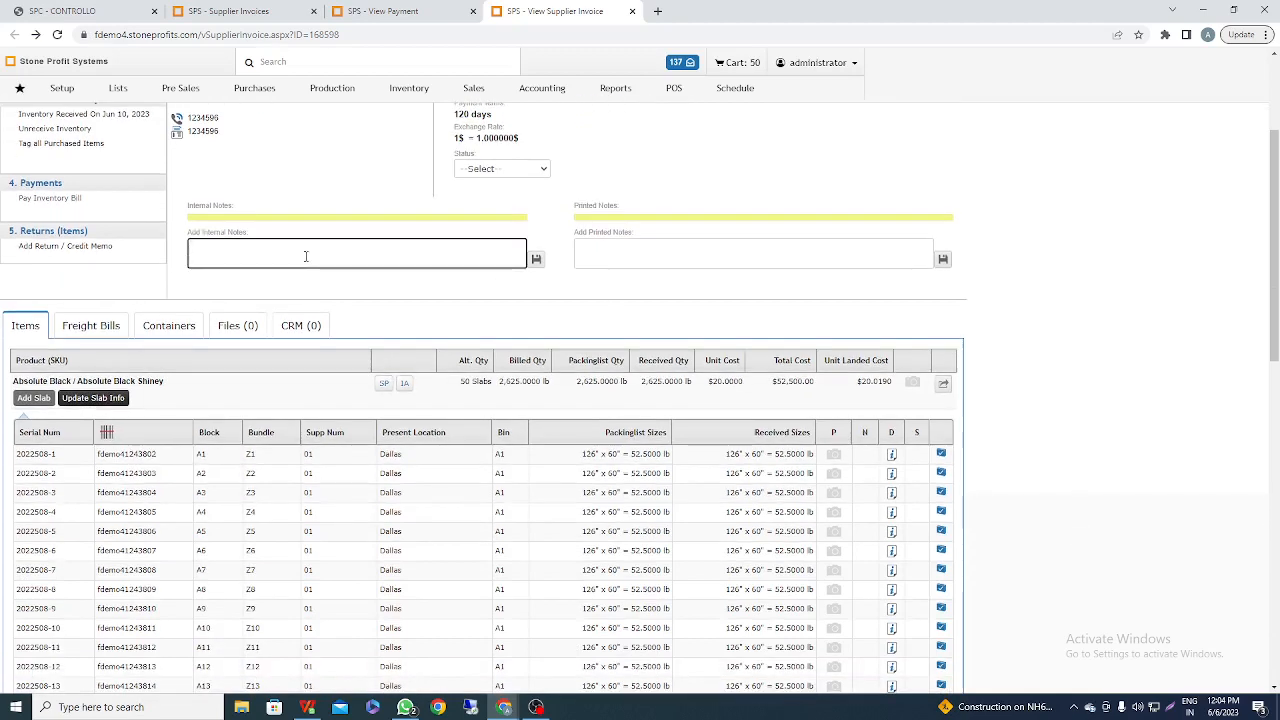
pyautogui.click(617, 250)
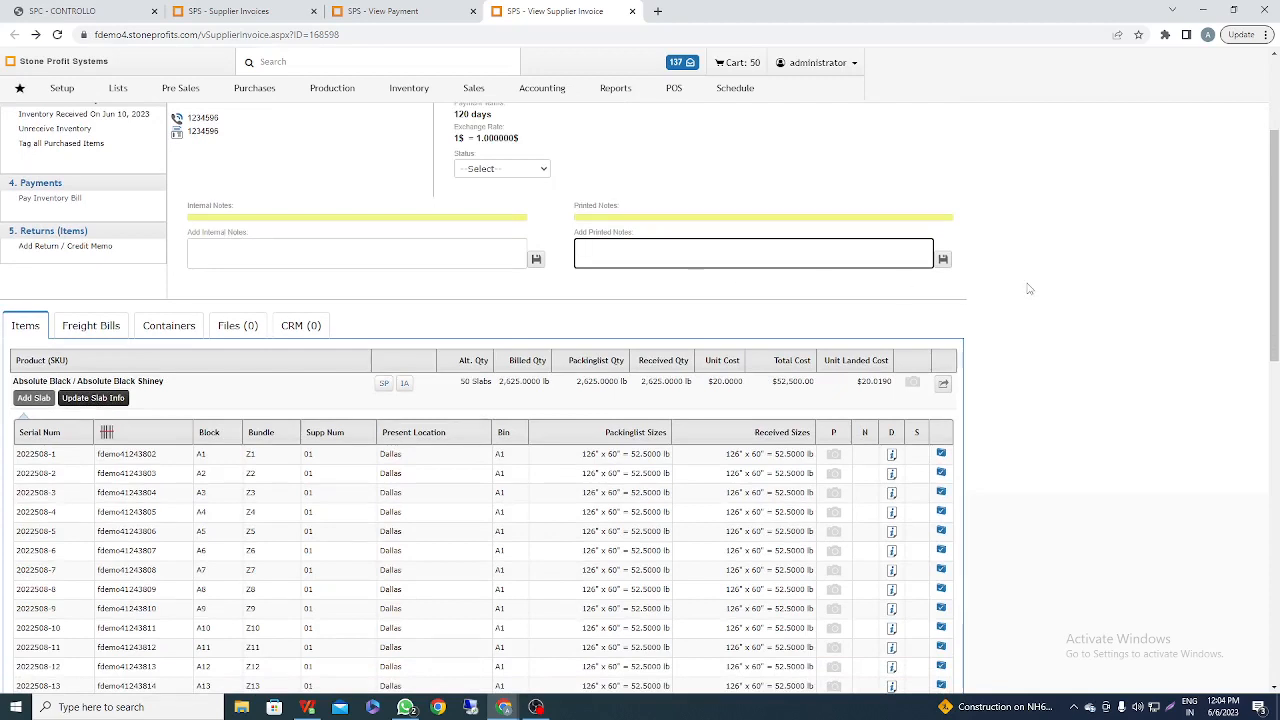
# View the inventory availability and the supplier pricing of the Absolute Black item, closing each pop-up.
pyautogui.click(405, 388)
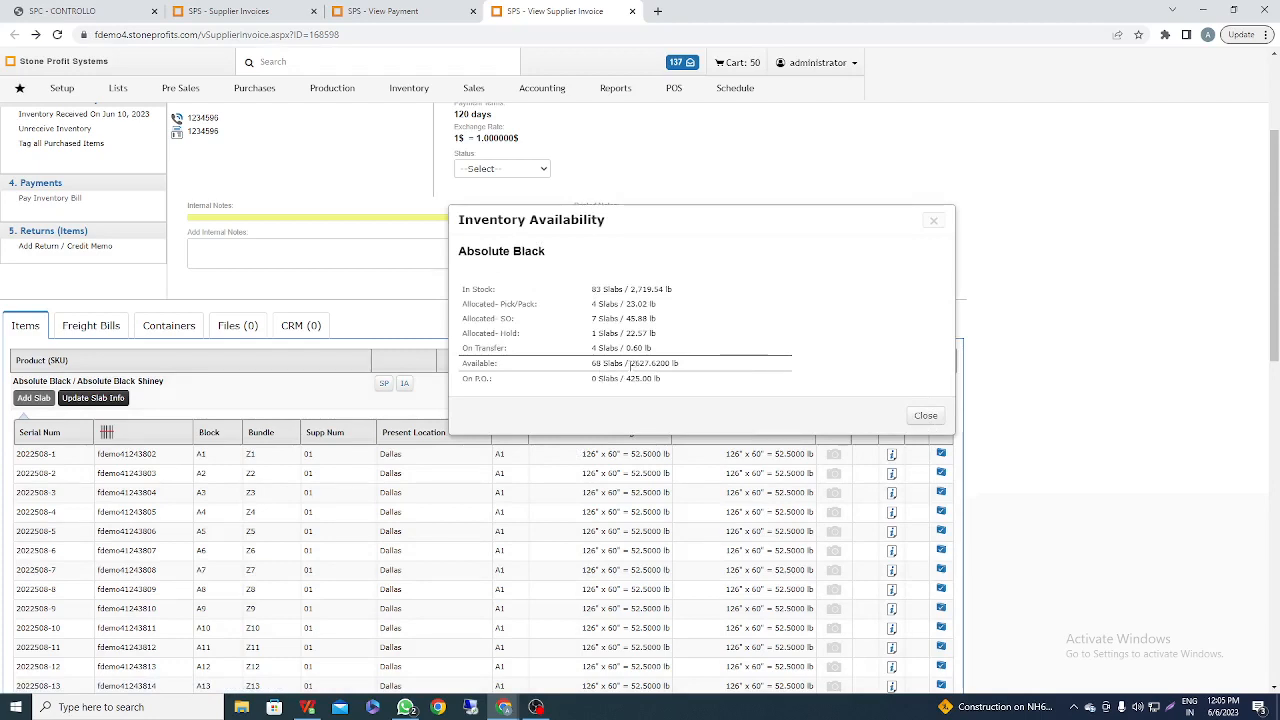
pyautogui.click(933, 220)
pyautogui.click(384, 384)
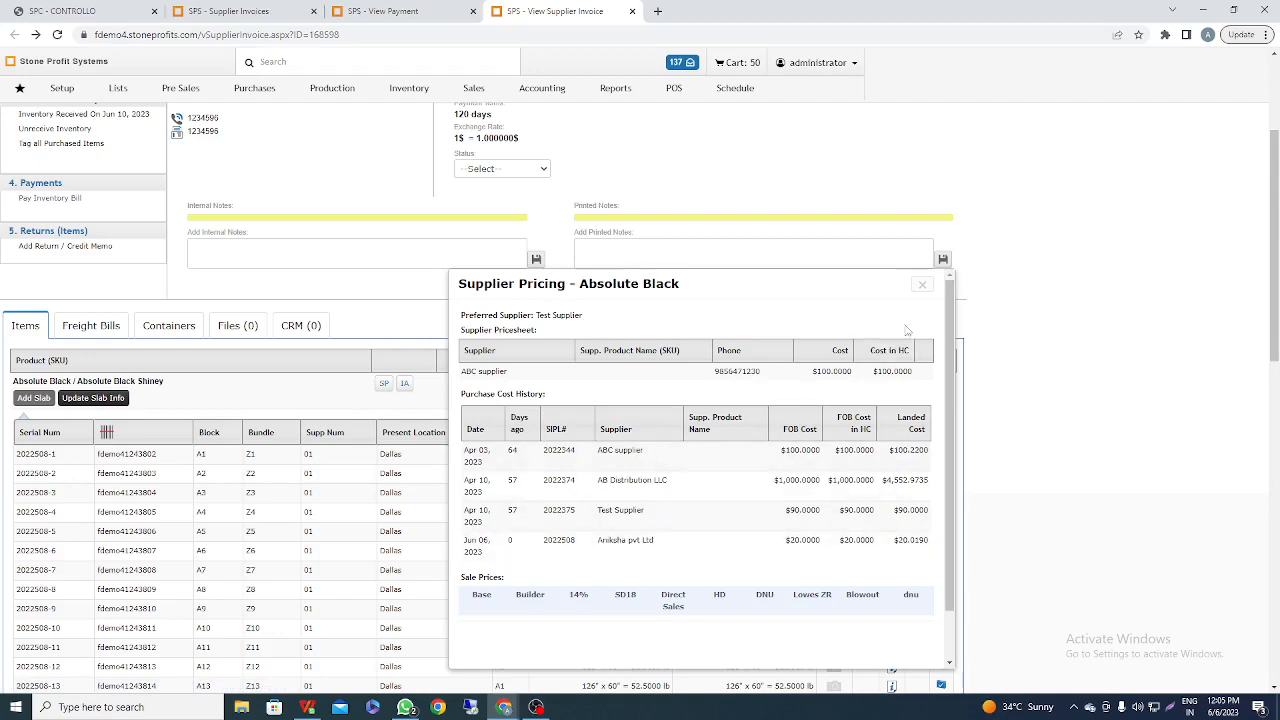
pyautogui.click(922, 285)
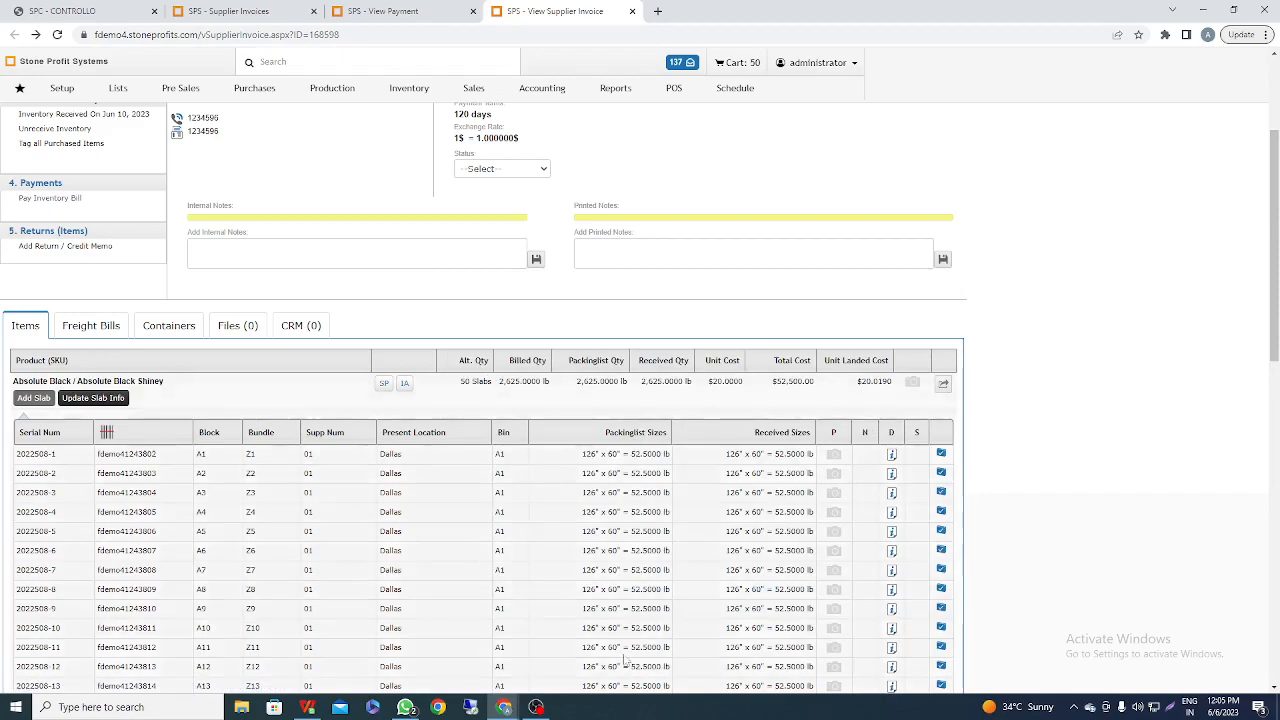